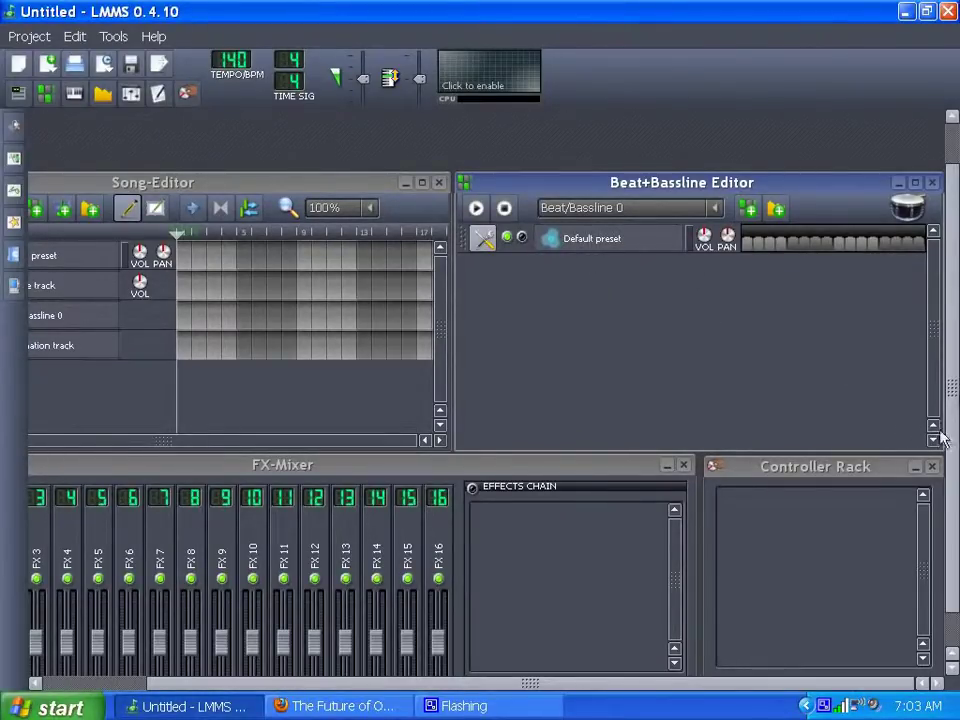
# Rename the Default preset track in the Beat+Bassline Editor to Siren
pyautogui.moveTo(957, 431); pyautogui.dragTo(958, 463)
pyautogui.scroll(2, 955, 436)
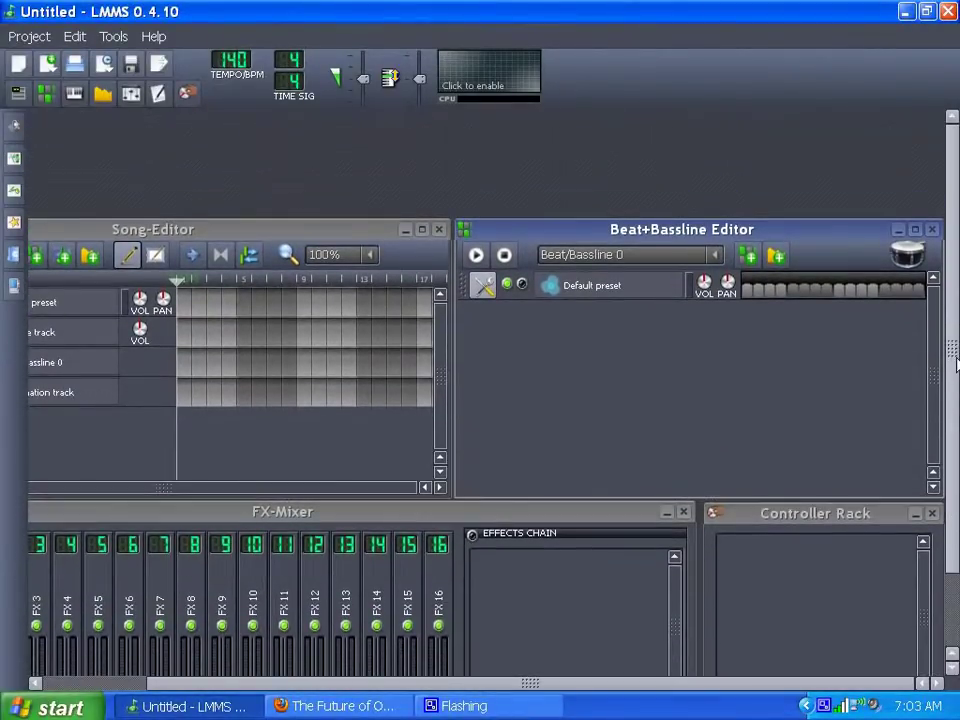
pyautogui.scroll(-2, 955, 436)
pyautogui.scroll(2, 955, 436)
pyautogui.scroll(-2, 955, 436)
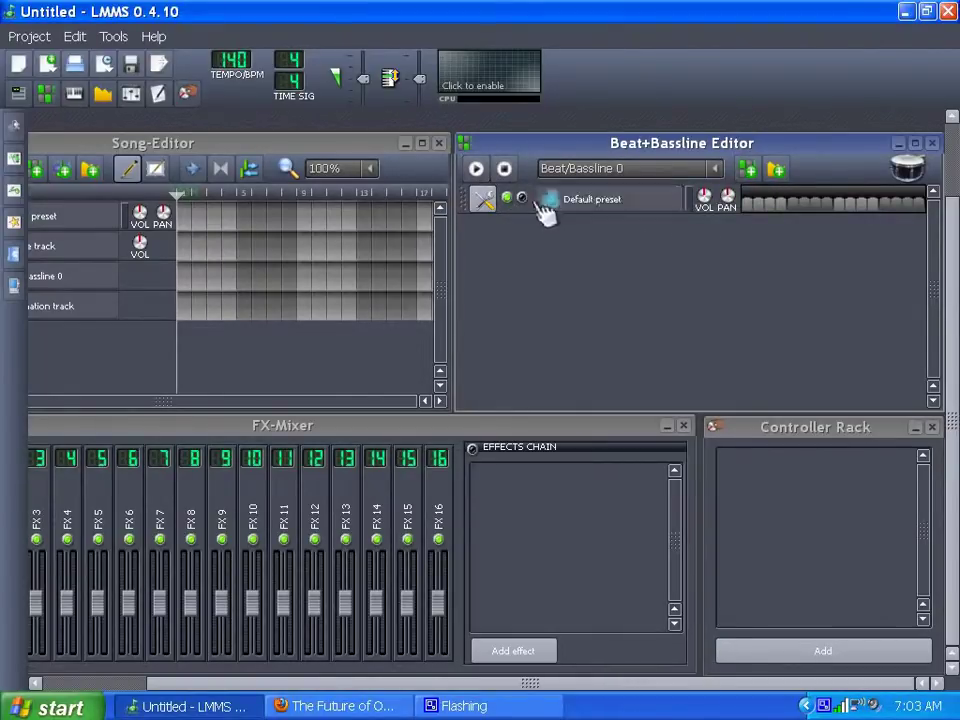
pyautogui.doubleClick(596, 206)
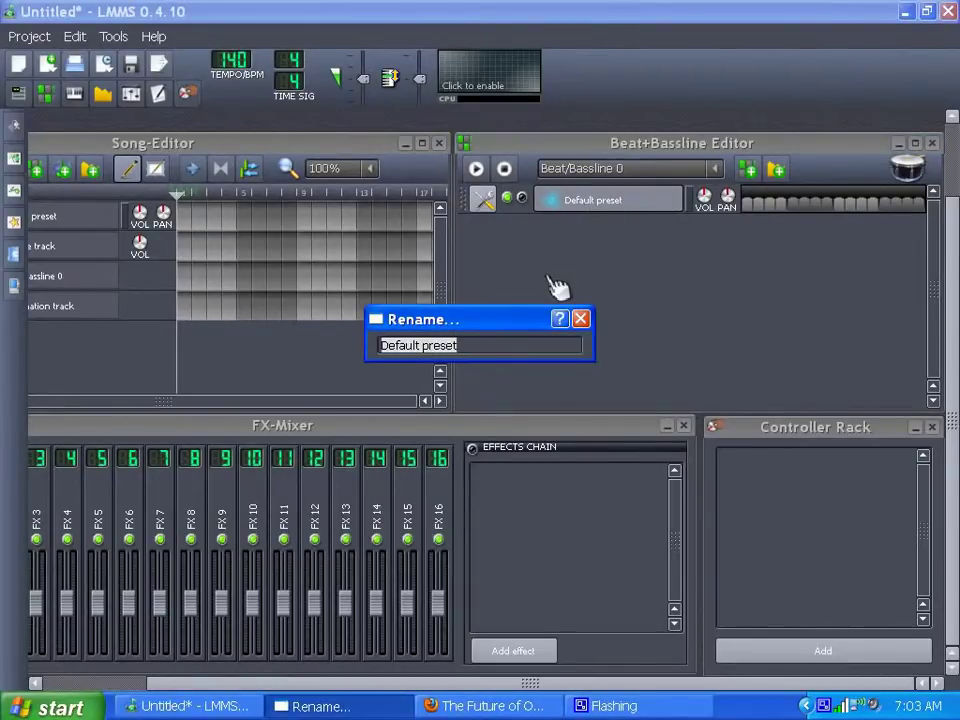
pyautogui.write('Si')
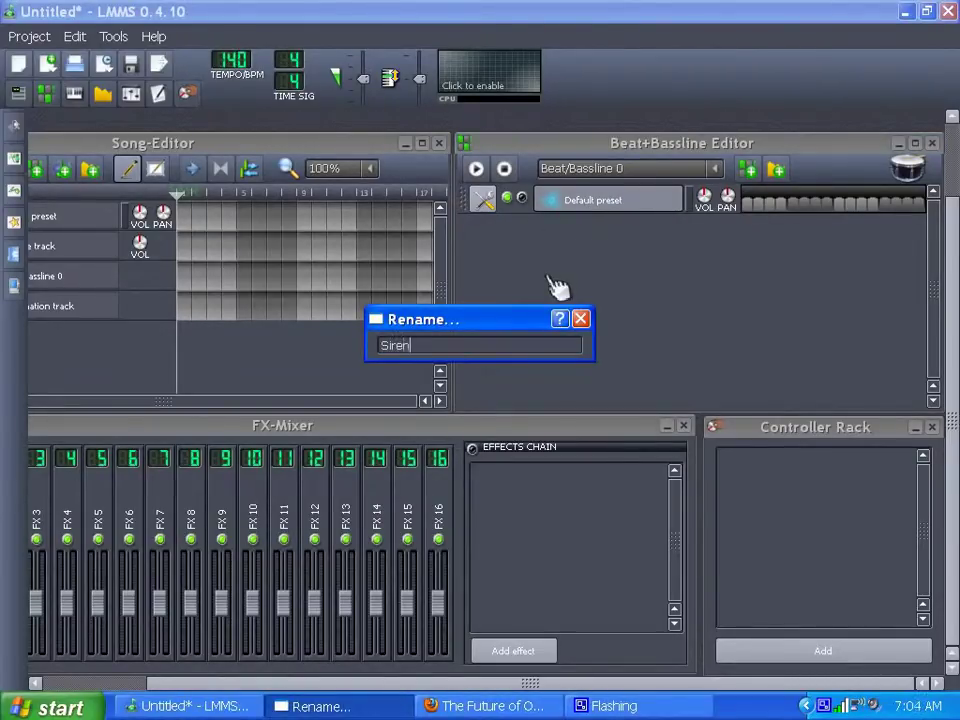
pyautogui.write('ren')
pyautogui.press('Return')
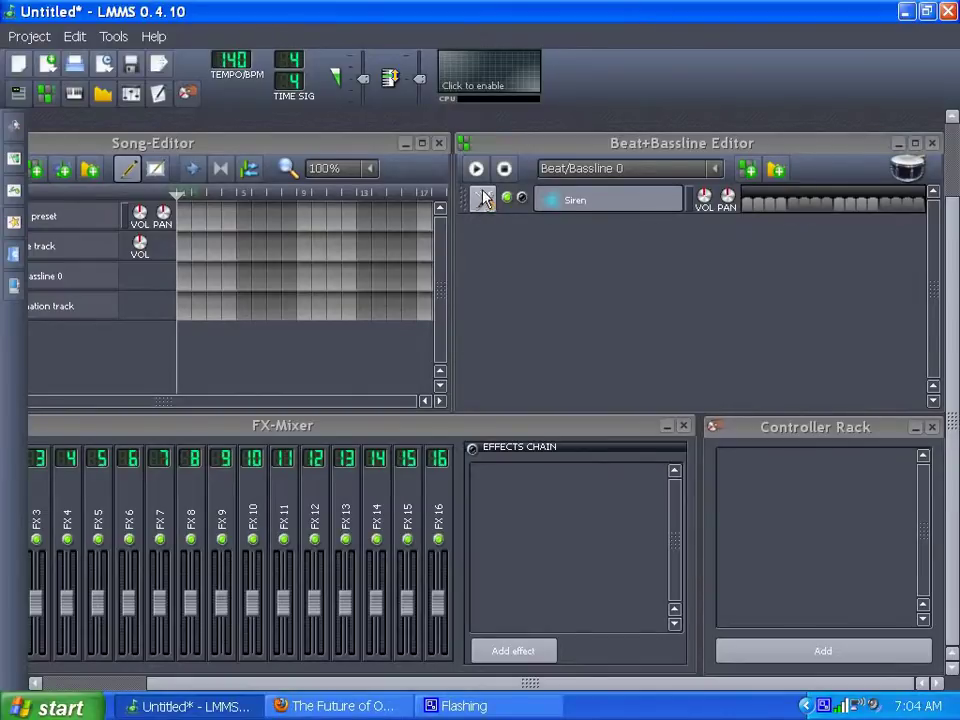
# Draw a one-bar C5 note at the start of the Siren track's pattern in the piano roll
pyautogui.doubleClick(815, 200)
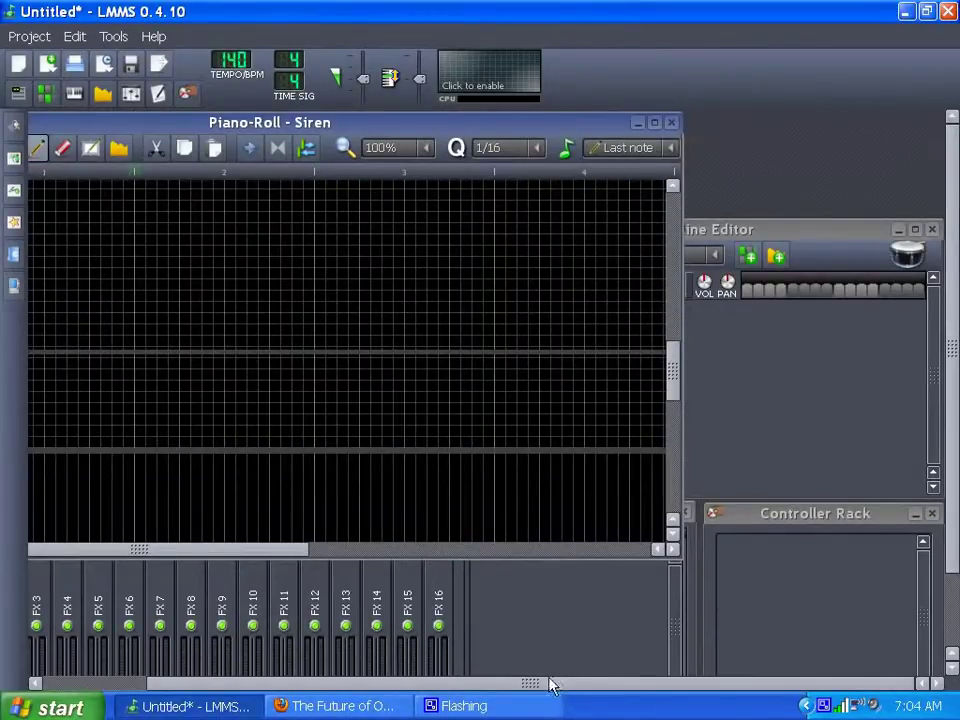
pyautogui.moveTo(553, 686); pyautogui.dragTo(343, 693)
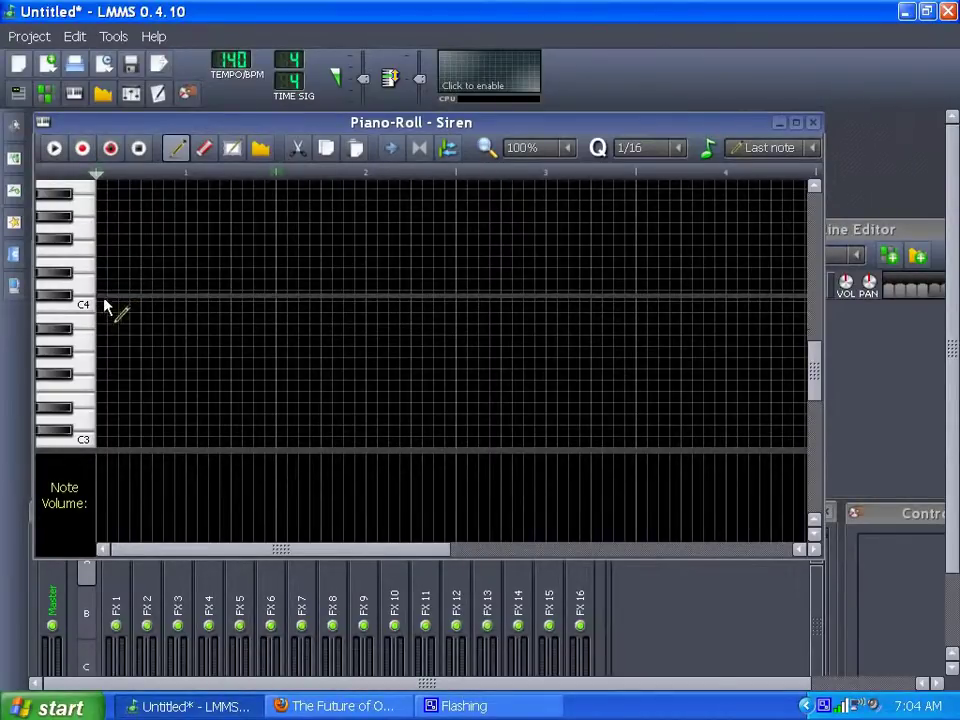
pyautogui.moveTo(103, 314); pyautogui.dragTo(118, 212)
pyautogui.scroll(2, 149, 222)
pyautogui.scroll(2, 149, 222)
pyautogui.moveTo(137, 304); pyautogui.dragTo(141, 263)
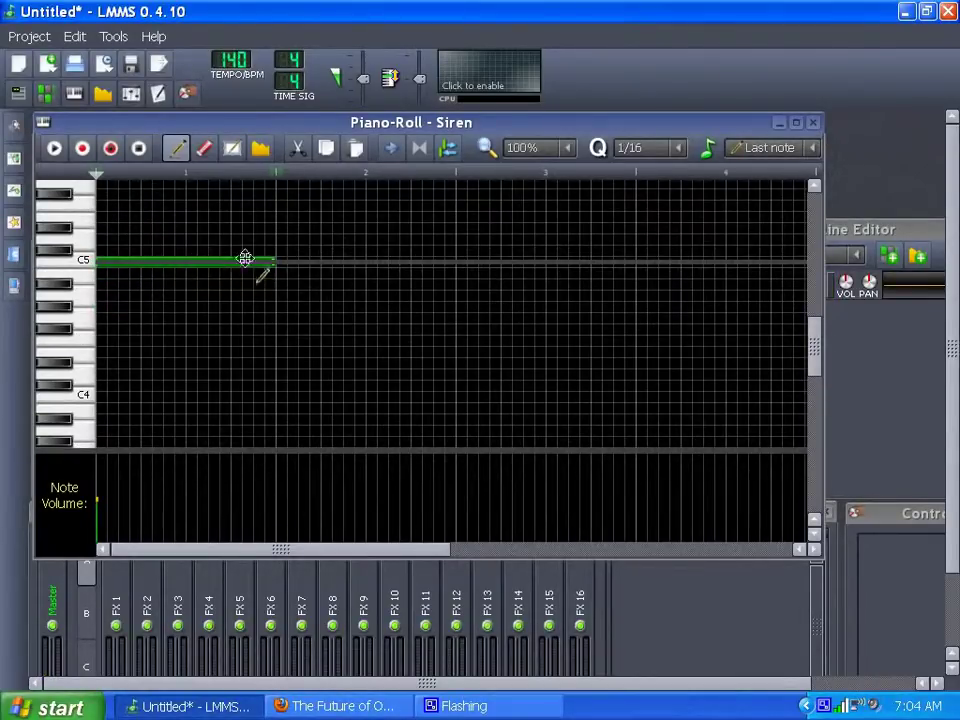
# Close the piano roll, then play the Siren pattern in the Beat+Bassline Editor and stop it
pyautogui.click(812, 122)
pyautogui.moveTo(597, 685); pyautogui.dragTo(706, 684)
pyautogui.click(477, 256)
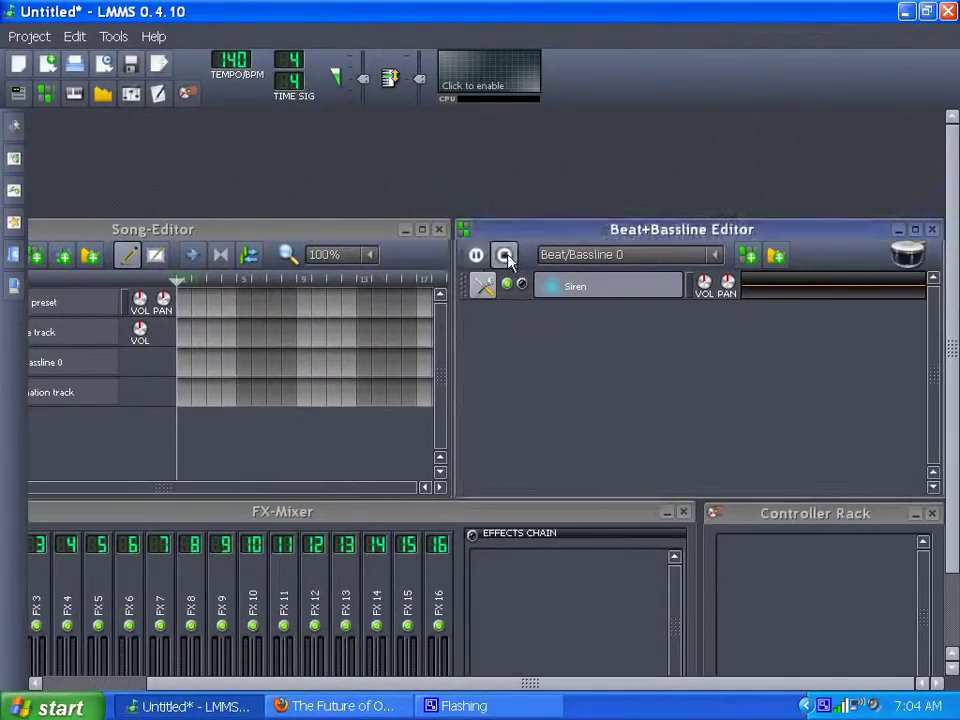
pyautogui.click(505, 255)
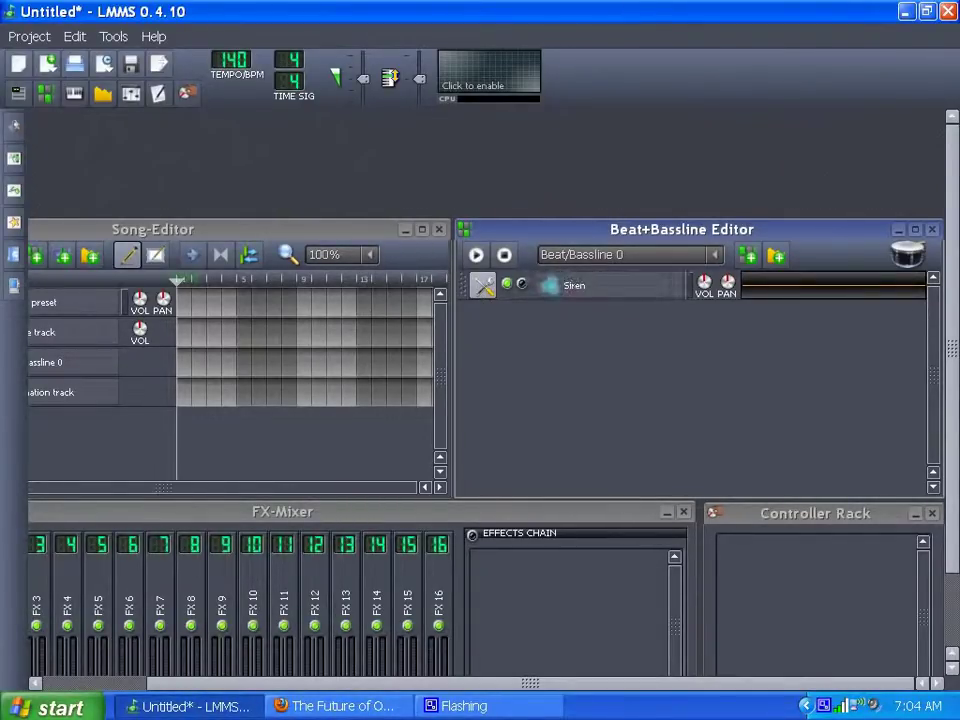
# Show the Siren track's instrument settings and assign the instrument to FX channel 1
pyautogui.scroll(-2, 880, 532)
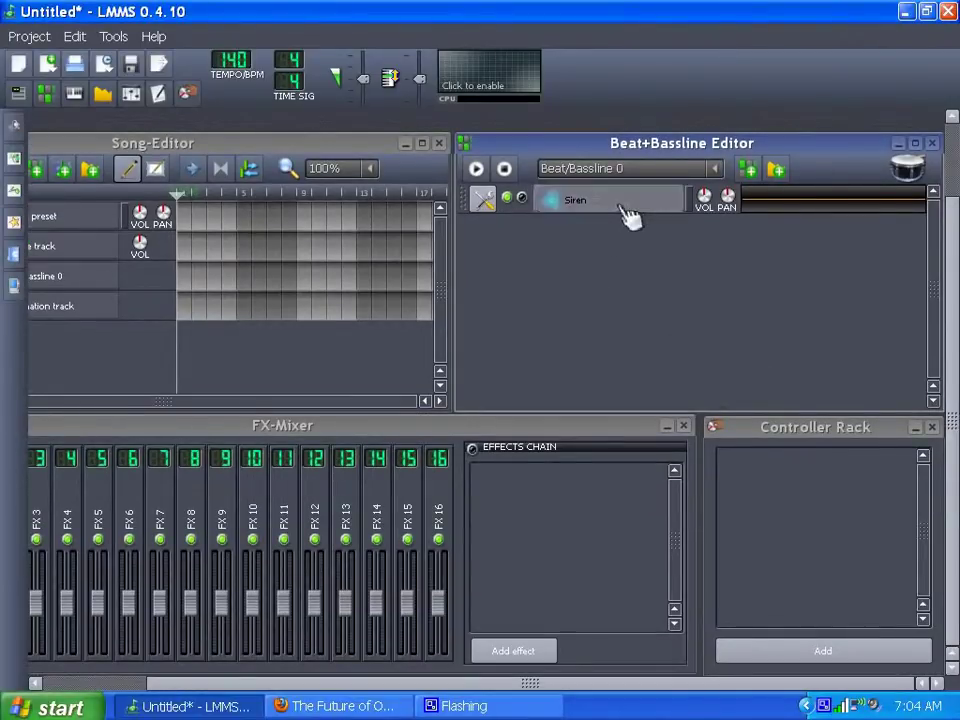
pyautogui.moveTo(951, 382); pyautogui.dragTo(951, 552)
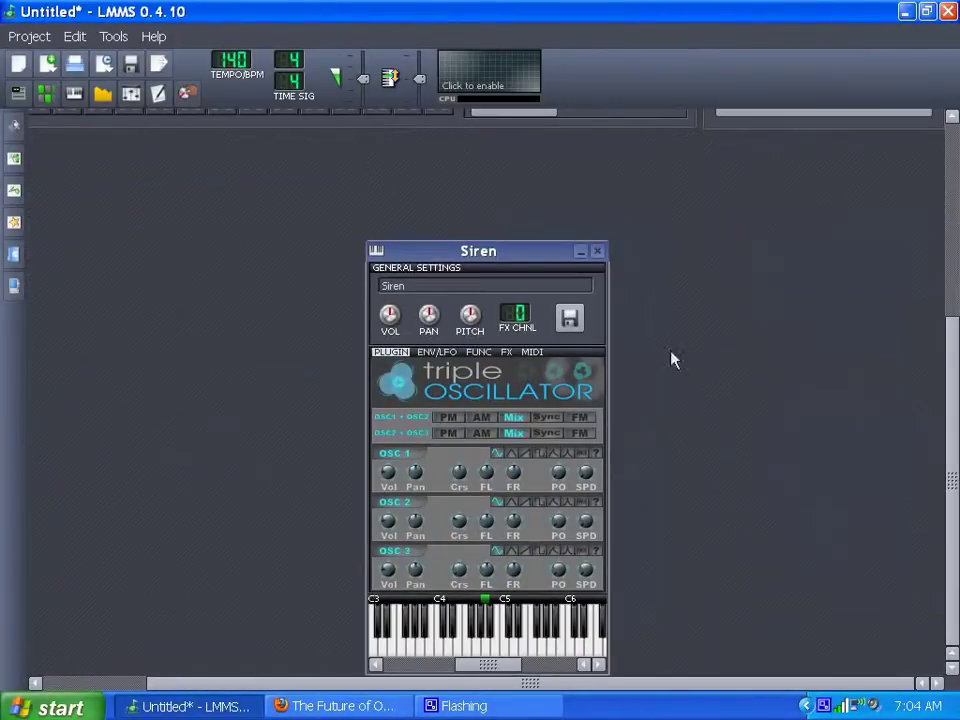
pyautogui.moveTo(515, 262); pyautogui.dragTo(574, 471)
pyautogui.moveTo(952, 432); pyautogui.dragTo(955, 545)
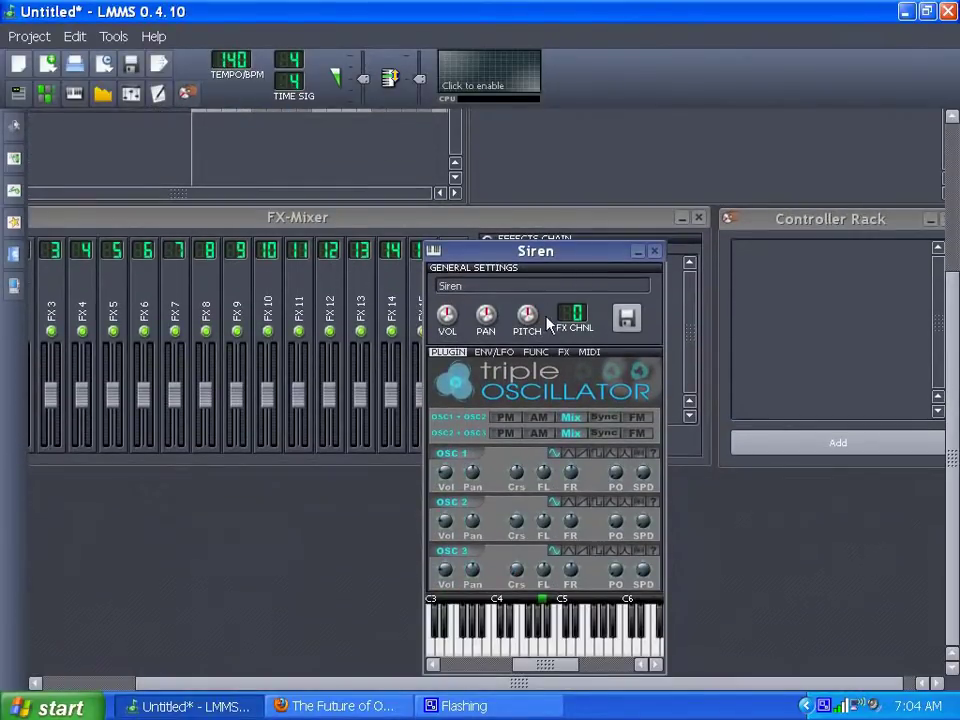
pyautogui.moveTo(577, 323); pyautogui.dragTo(577, 320)
# Move the Siren instrument window beneath the first FX-Mixer channels and start playing the beat
pyautogui.moveTo(537, 254); pyautogui.dragTo(283, 490)
pyautogui.moveTo(948, 462); pyautogui.dragTo(932, 593)
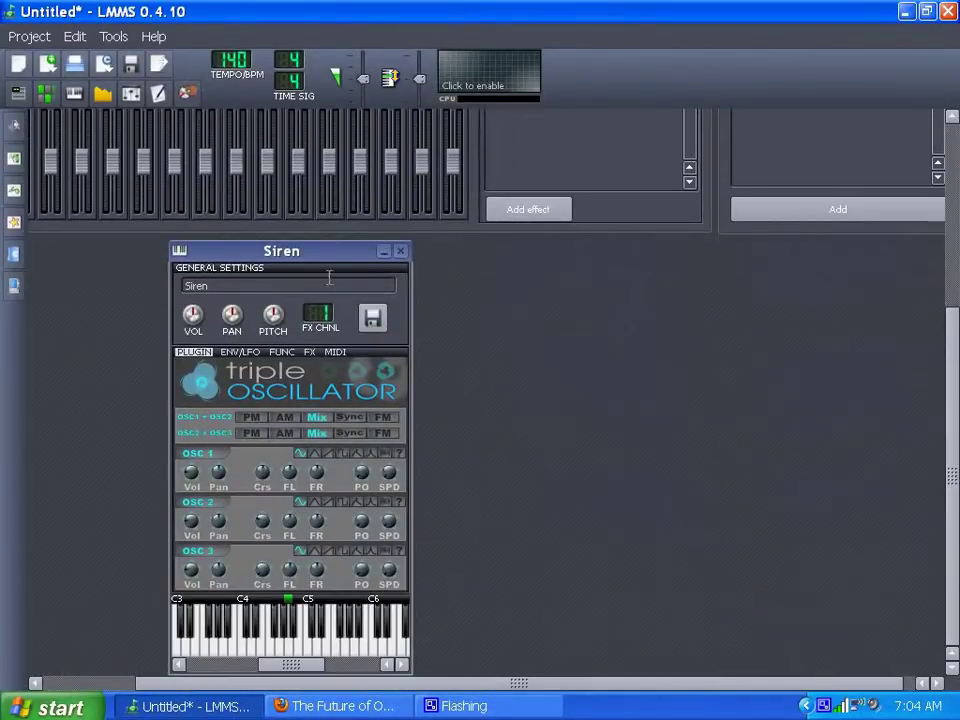
pyautogui.moveTo(306, 260); pyautogui.dragTo(184, 274)
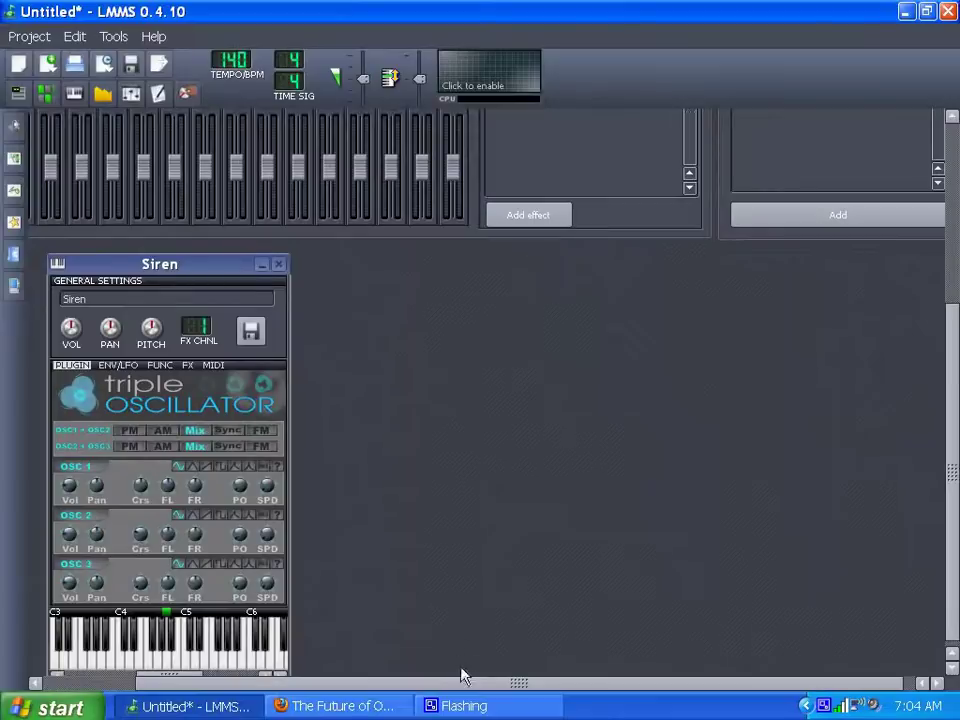
pyautogui.moveTo(460, 680); pyautogui.dragTo(368, 683)
pyautogui.moveTo(261, 268); pyautogui.dragTo(123, 262)
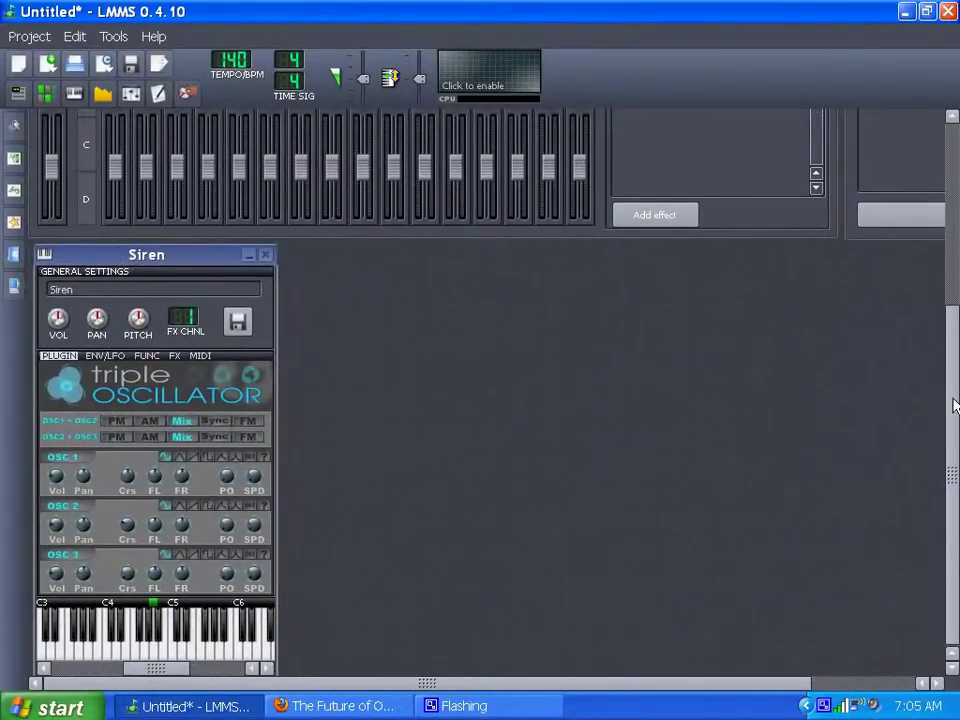
pyautogui.moveTo(955, 405); pyautogui.dragTo(955, 480)
pyautogui.click(618, 254)
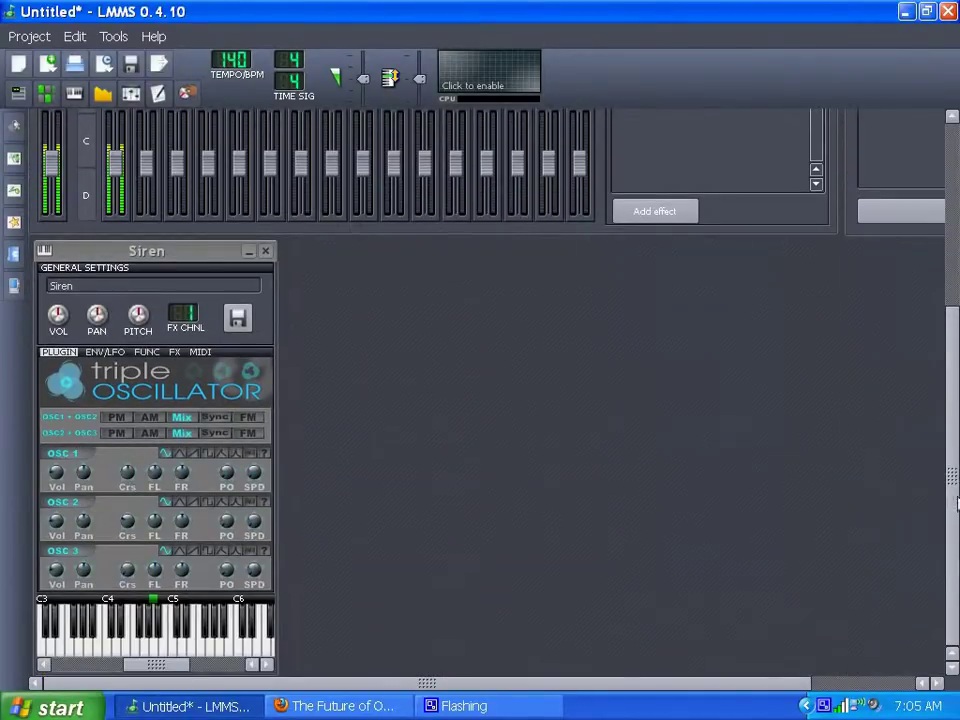
# Raise the Siren instrument's volume envelope amount to its maximum and stop the beat playback
pyautogui.click(105, 352)
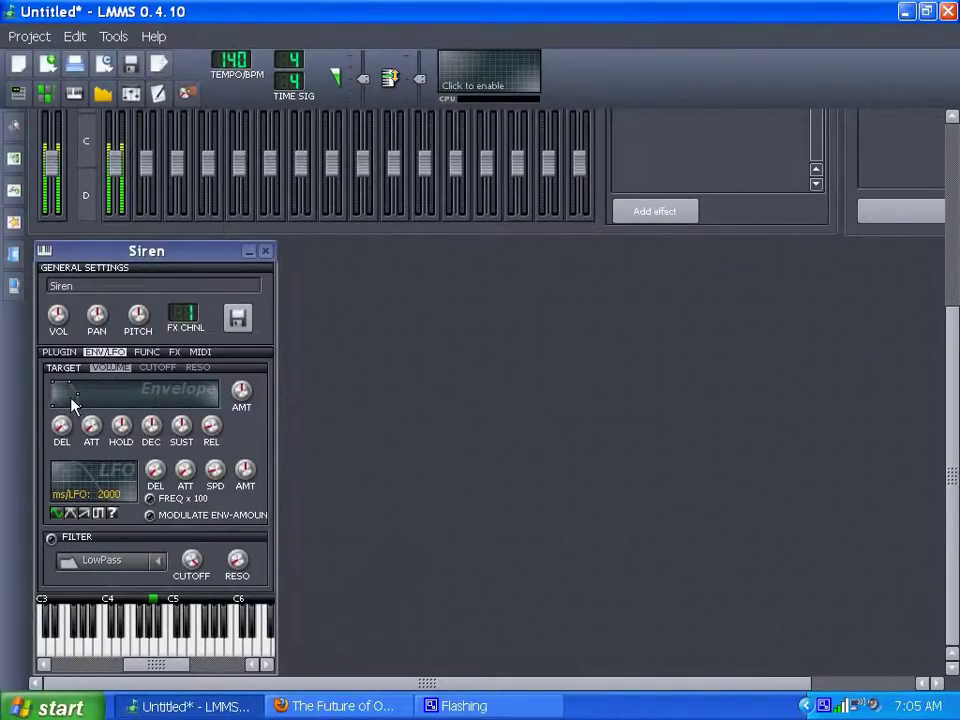
pyautogui.moveTo(239, 393); pyautogui.dragTo(239, 345)
pyautogui.moveTo(951, 476); pyautogui.dragTo(951, 291)
pyautogui.click(645, 256)
pyautogui.moveTo(951, 385); pyautogui.dragTo(934, 596)
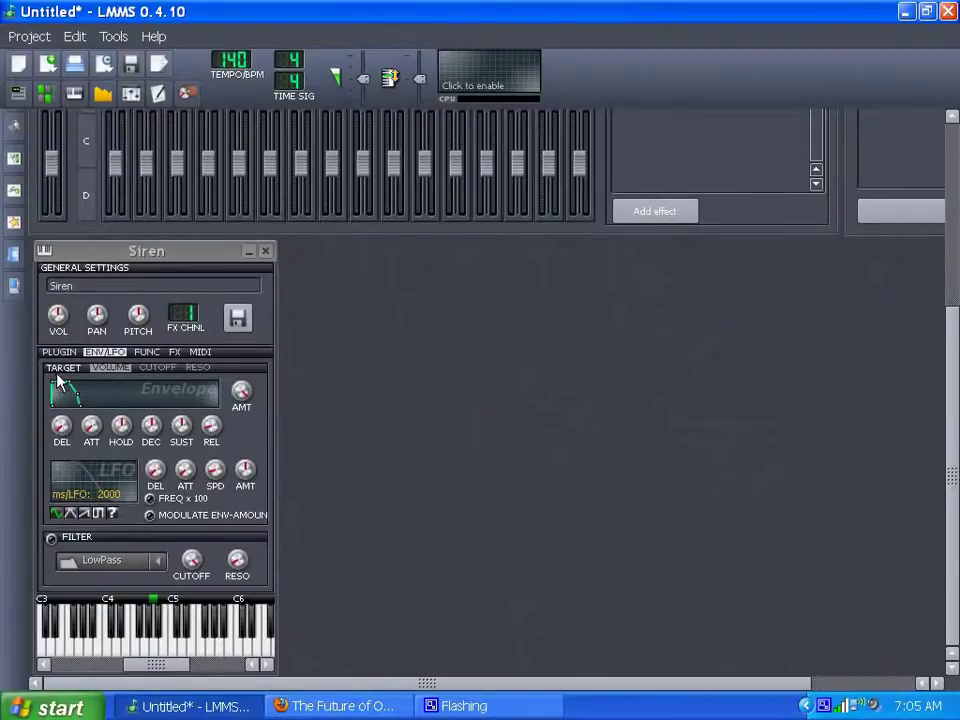
# Lengthen the hold and shorten the decay of the Siren instrument's volume envelope
pyautogui.scroll(3, 118, 430)
pyautogui.scroll(3, 128, 432)
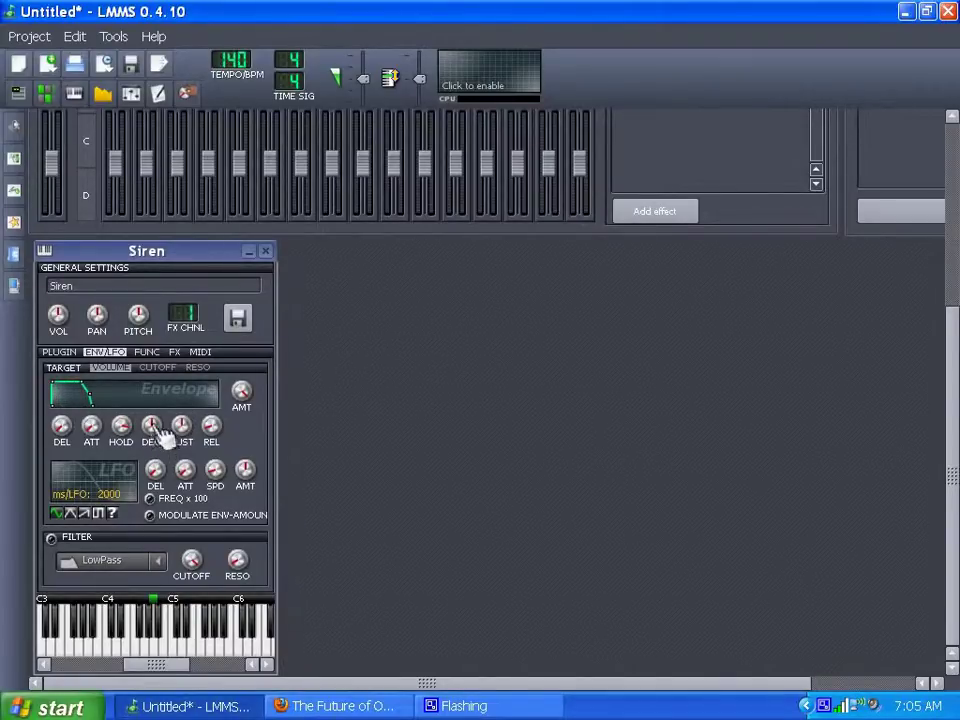
pyautogui.scroll(-3, 153, 432)
# Play the beat to hear the reshaped volume envelope and stop playback
pyautogui.scroll(5, 600, 400)
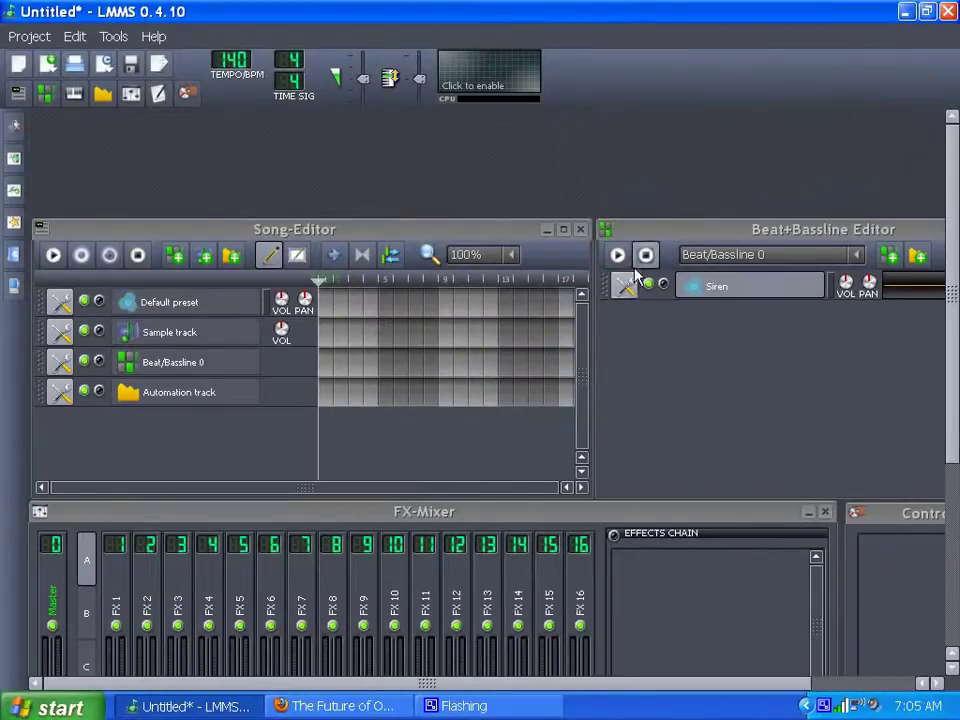
pyautogui.click(618, 255)
pyautogui.scroll(-5, 600, 430)
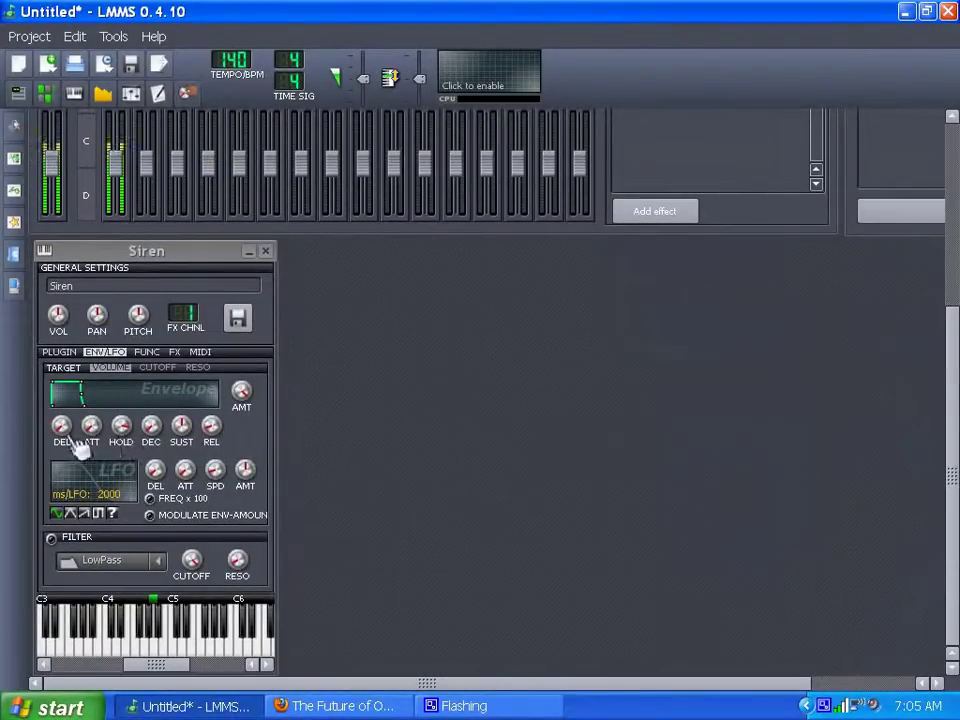
pyautogui.moveTo(62, 425)
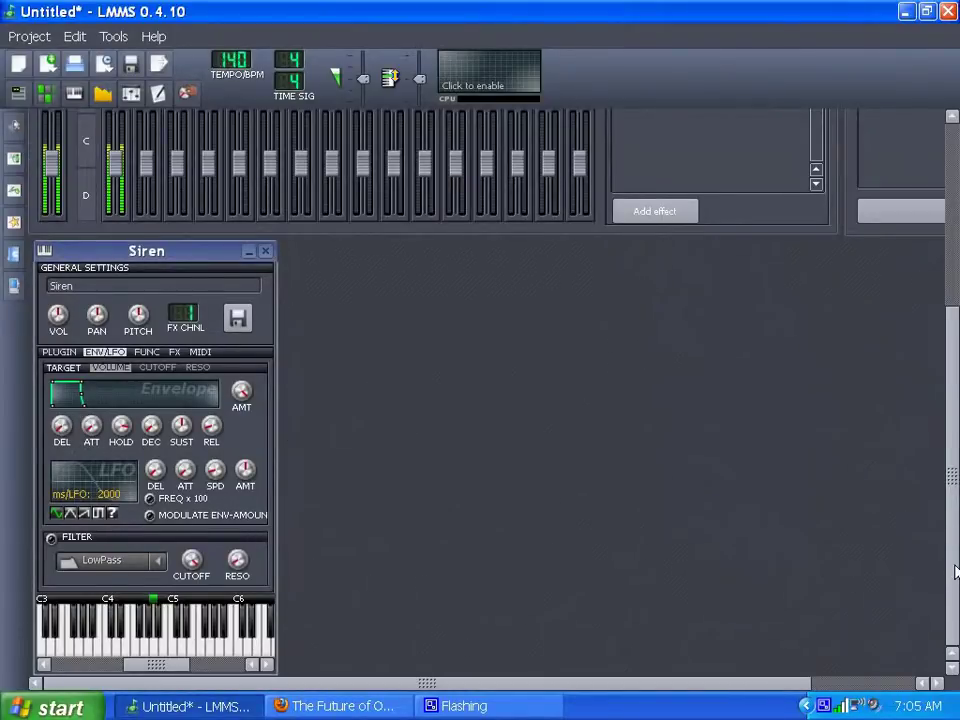
pyautogui.moveTo(955, 570); pyautogui.dragTo(945, 300)
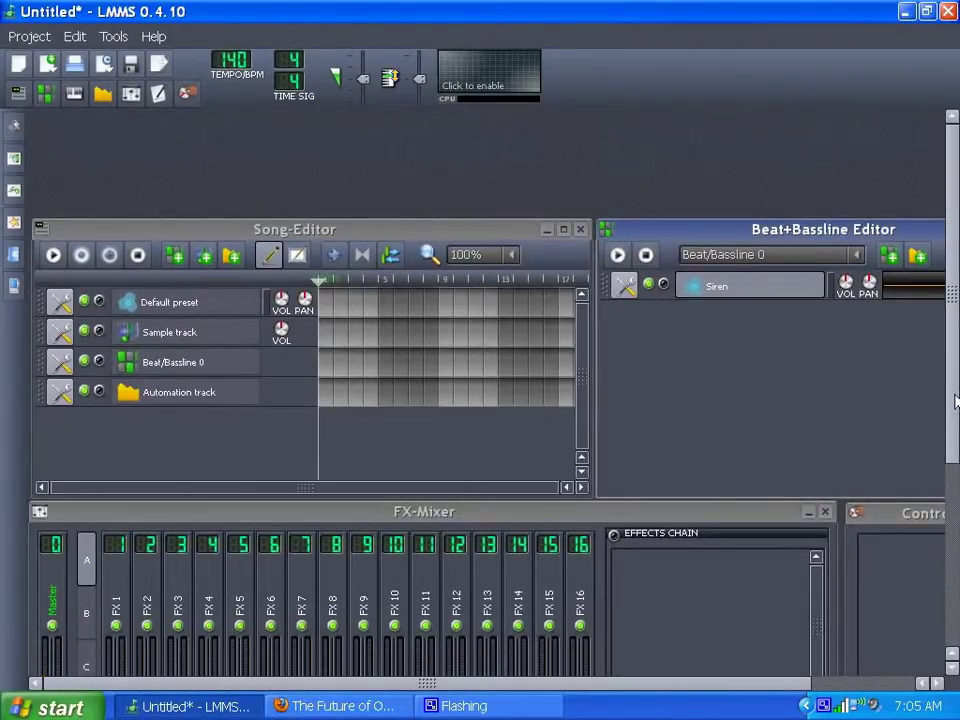
pyautogui.moveTo(956, 401); pyautogui.dragTo(957, 584)
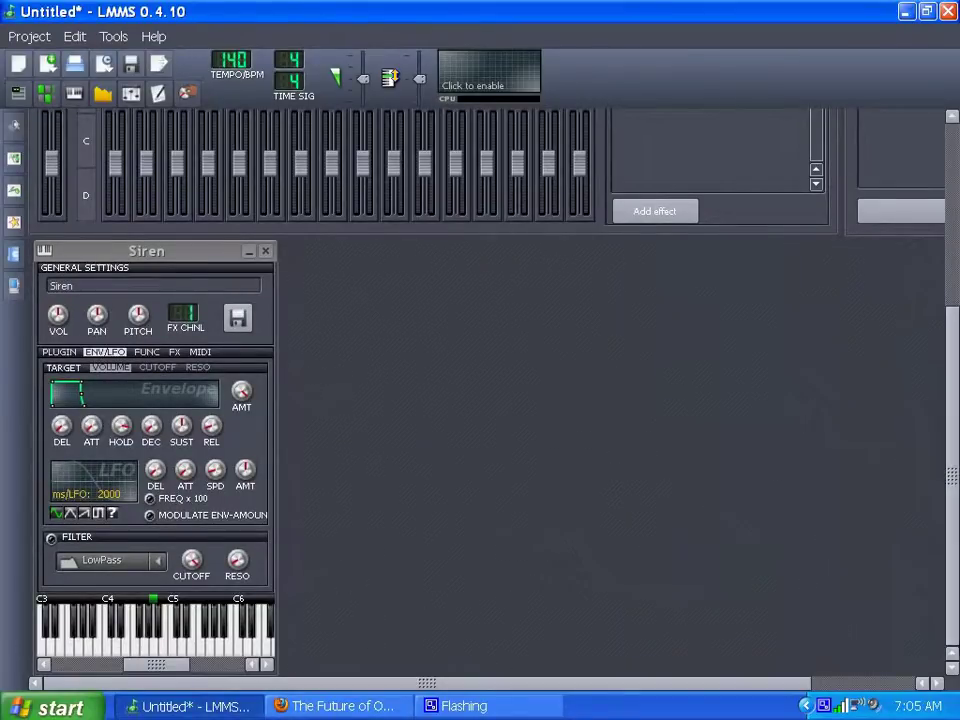
pyautogui.click(175, 352)
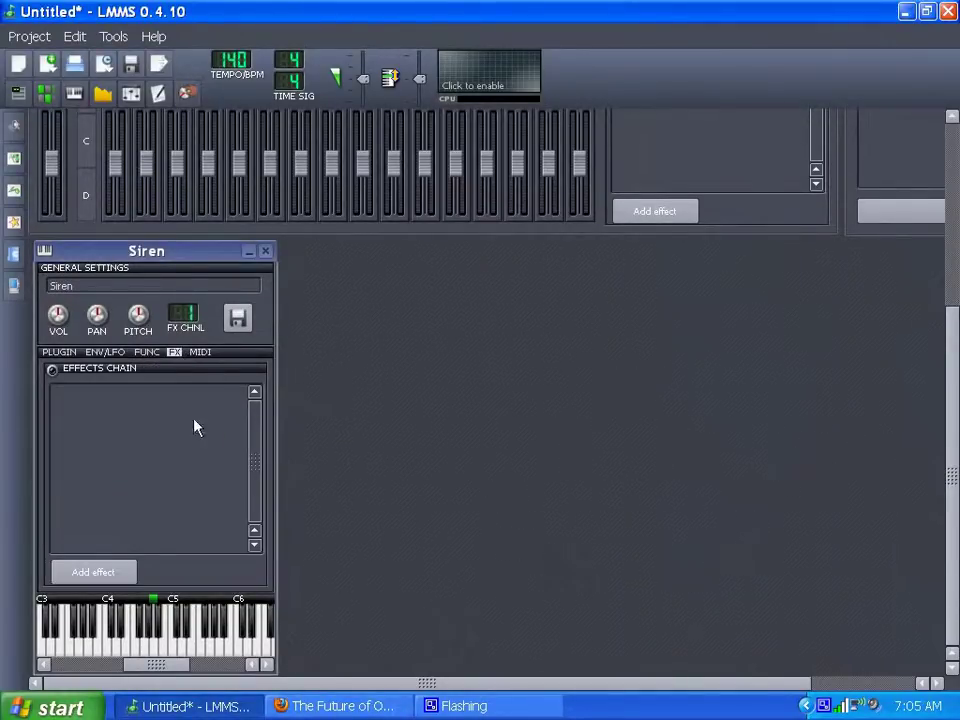
pyautogui.click(104, 574)
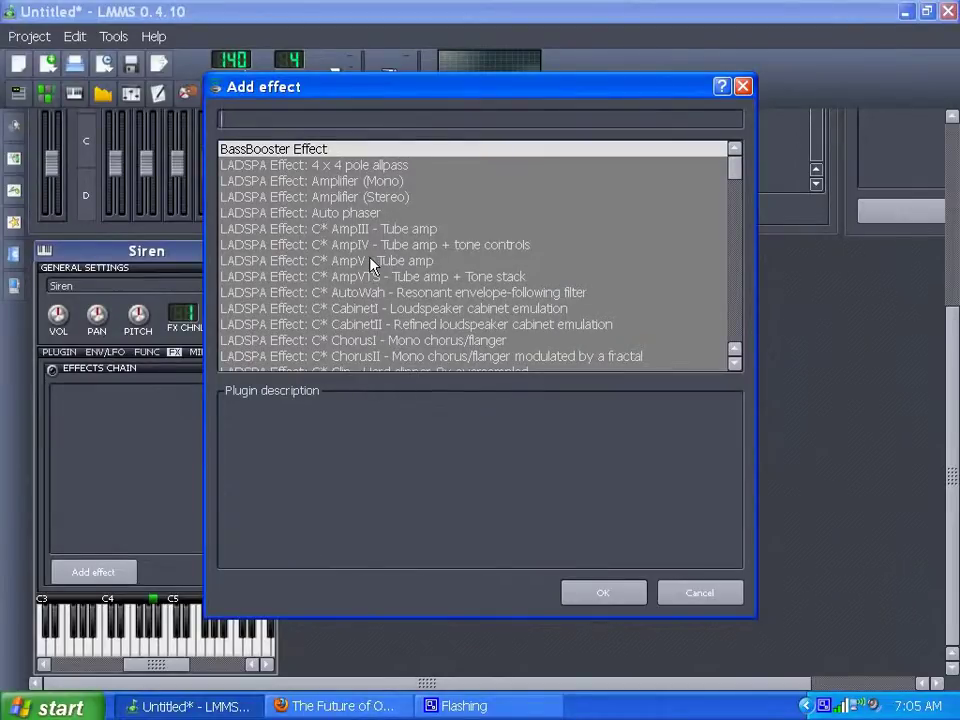
pyautogui.click(690, 590)
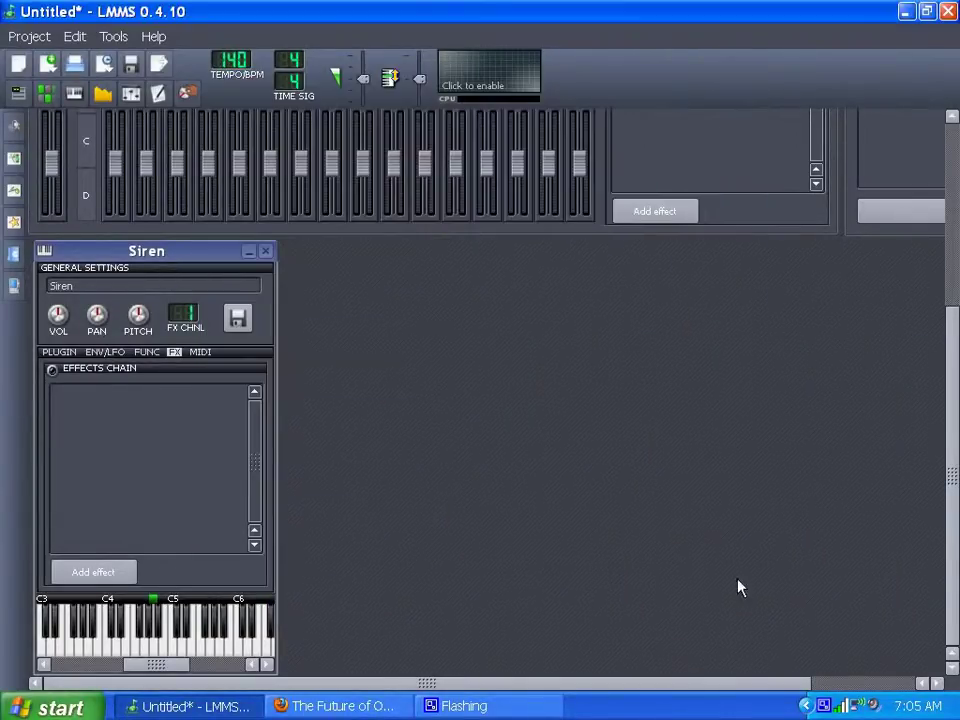
# While the beat plays, set the OSC 2 + OSC 3 modulation to AM and adjust both oscillators' coarse detuning
pyautogui.moveTo(951, 519)
pyautogui.mouseDown()
pyautogui.moveTo(950, 300)
pyautogui.moveTo(953, 515)
pyautogui.mouseUp()
pyautogui.click(616, 255)
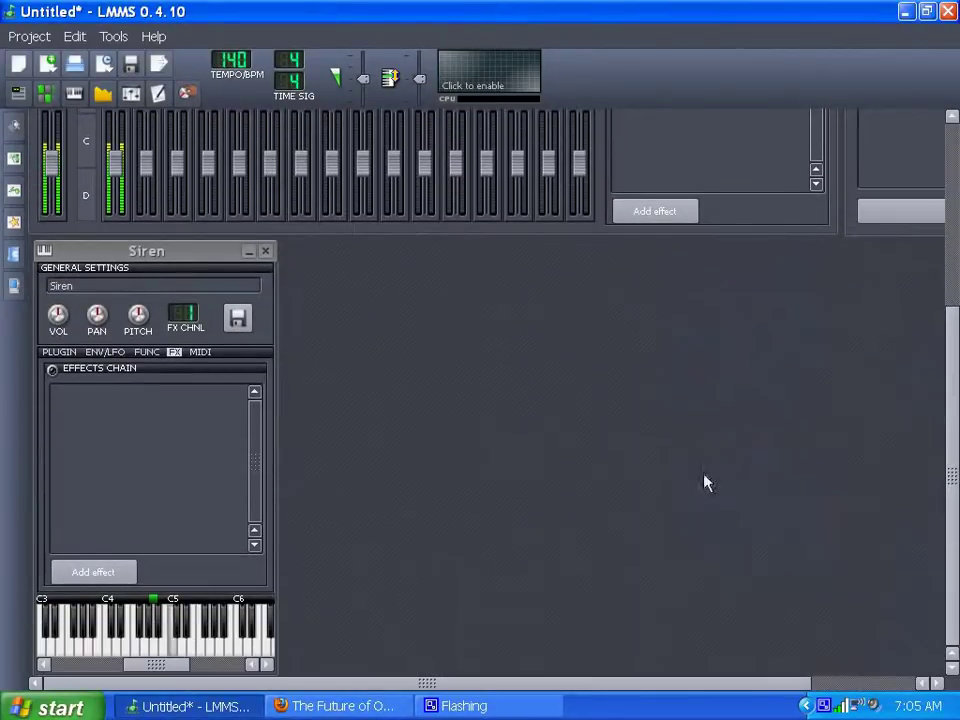
pyautogui.click(57, 352)
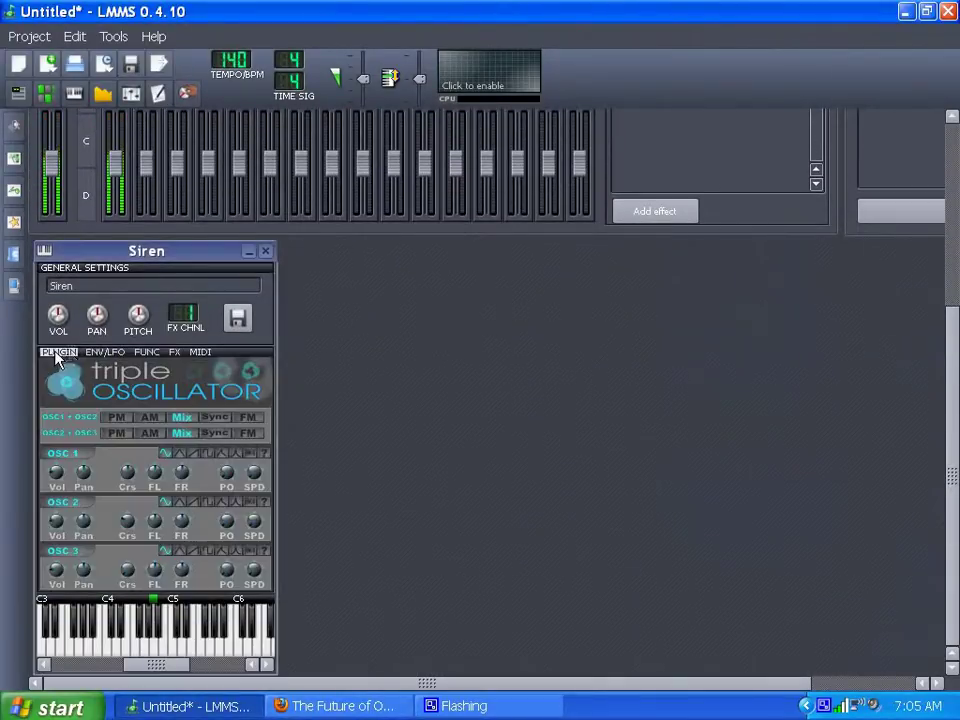
pyautogui.click(152, 434)
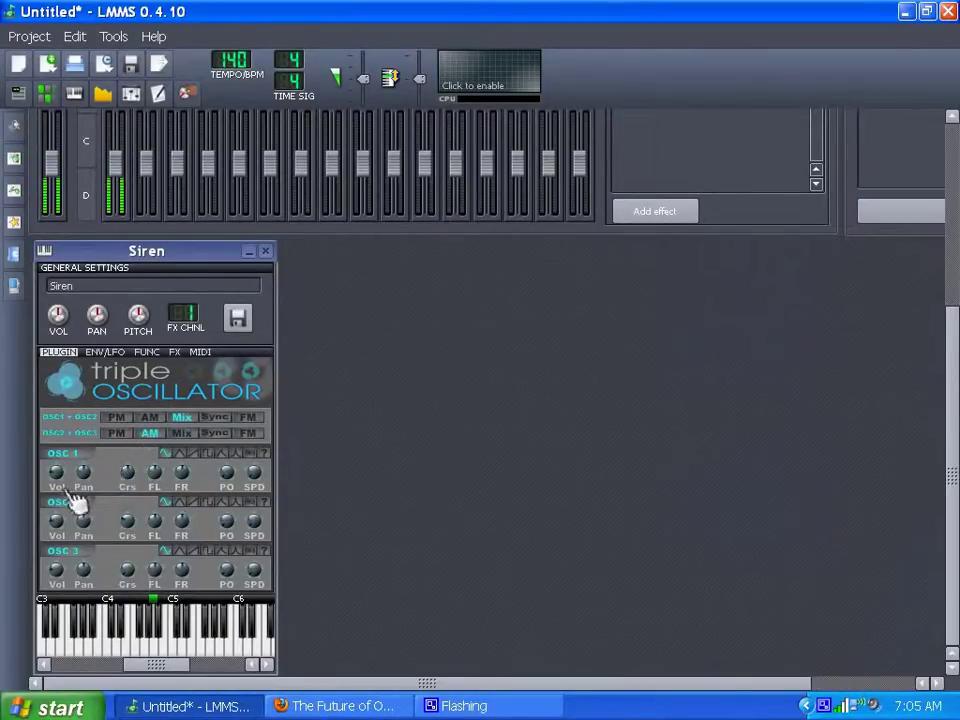
pyautogui.moveTo(127, 520)
pyautogui.mouseDown()
pyautogui.moveTo(127, 540)
pyautogui.moveTo(127, 520)
pyautogui.mouseUp()
pyautogui.moveTo(130, 570)
pyautogui.mouseDown()
pyautogui.moveTo(130, 588)
pyautogui.moveTo(130, 578)
pyautogui.mouseUp()
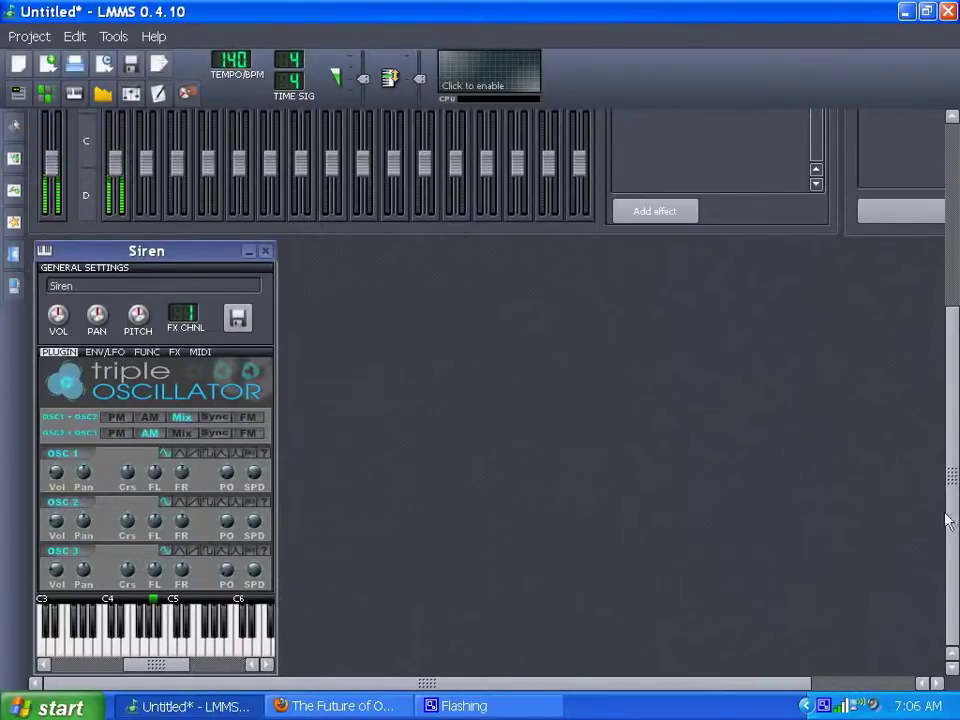
pyautogui.moveTo(949, 514)
pyautogui.mouseDown()
pyautogui.moveTo(952, 332)
pyautogui.moveTo(955, 503)
pyautogui.mouseUp()
pyautogui.click(646, 258)
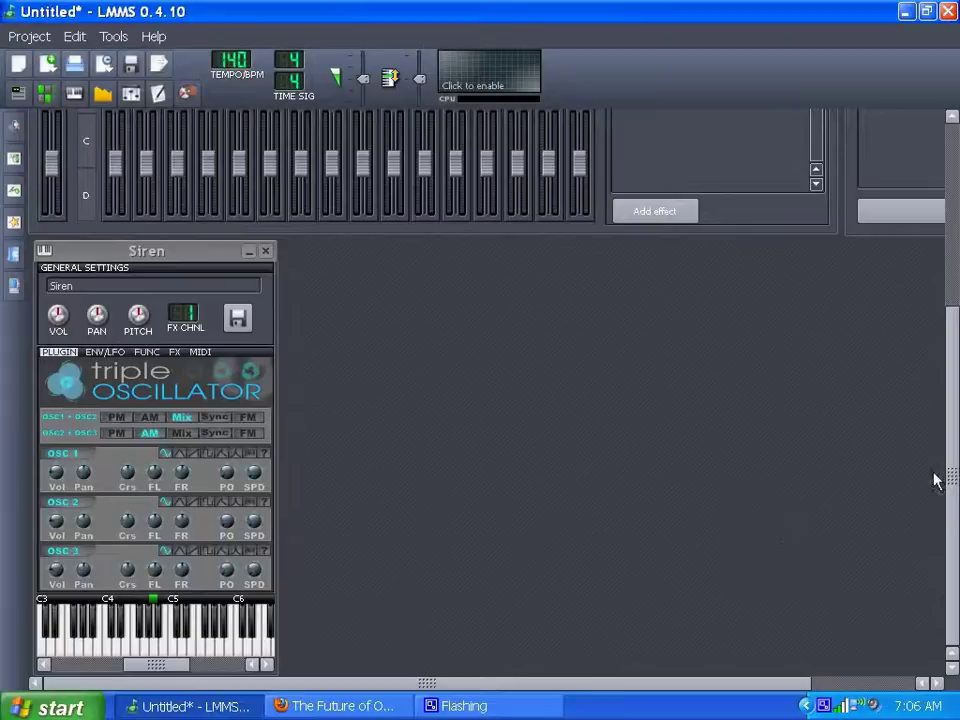
# Add an LFO controller in the Controller Rack, open its controls, and place that window beside the Siren instrument
pyautogui.scroll(5, 949, 368)
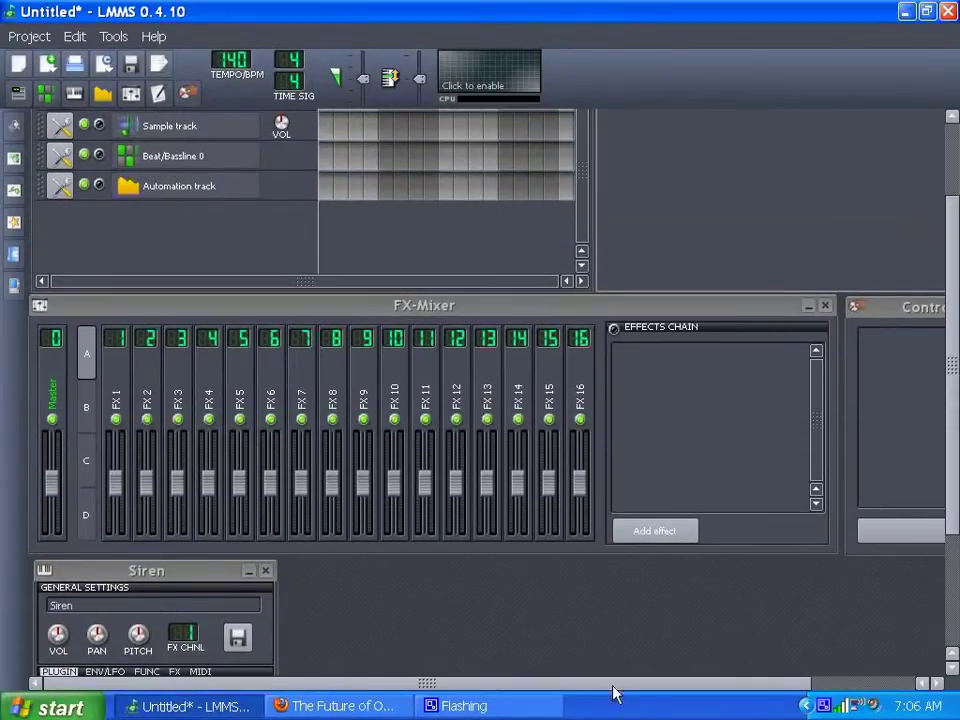
pyautogui.moveTo(614, 686); pyautogui.dragTo(717, 686)
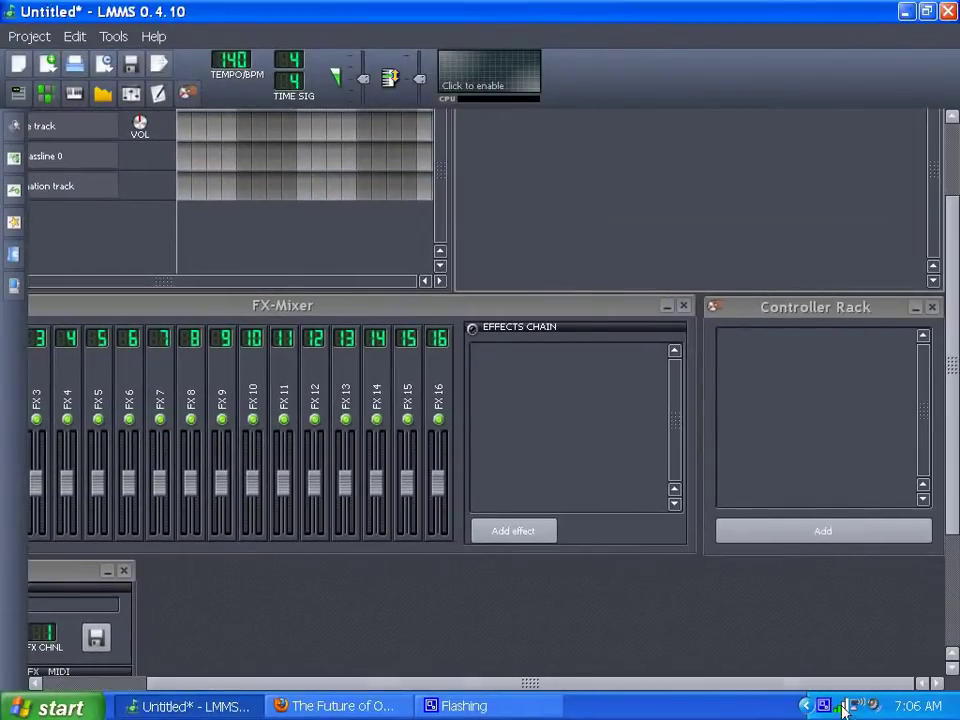
pyautogui.click(826, 533)
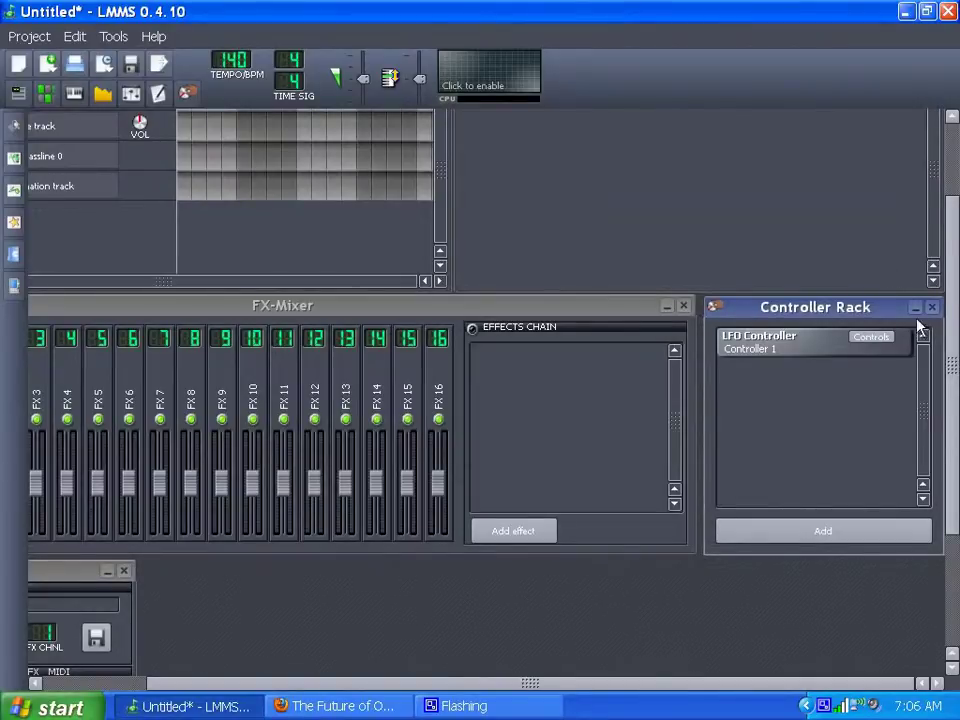
pyautogui.click(866, 341)
pyautogui.moveTo(180, 566); pyautogui.dragTo(216, 572)
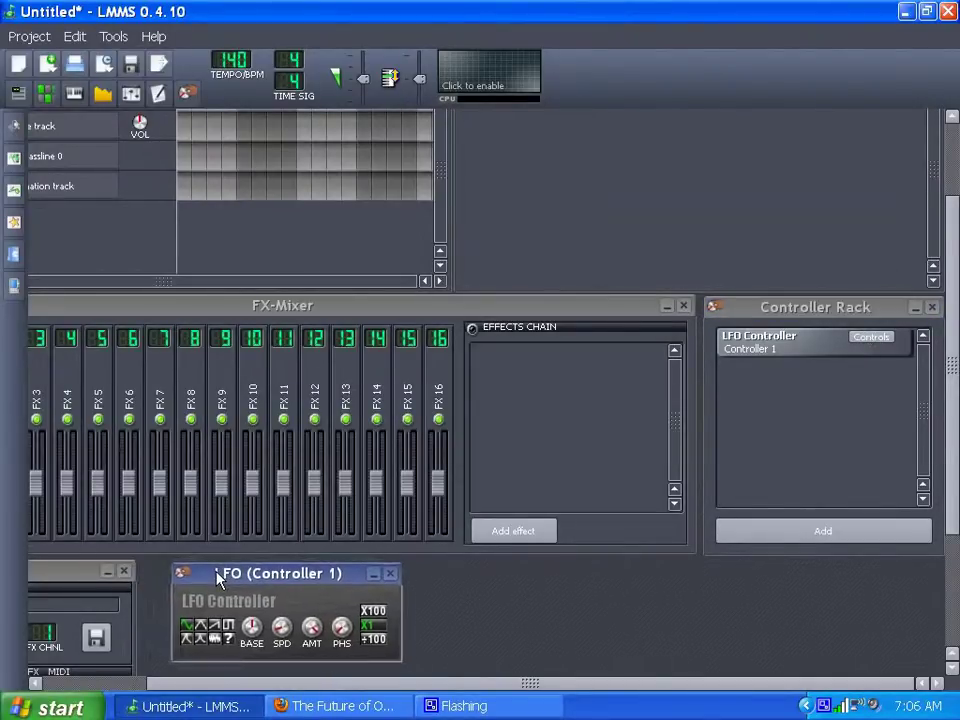
# Set the LFO controller's speed to 14
pyautogui.doubleClick(283, 628)
pyautogui.write('14')
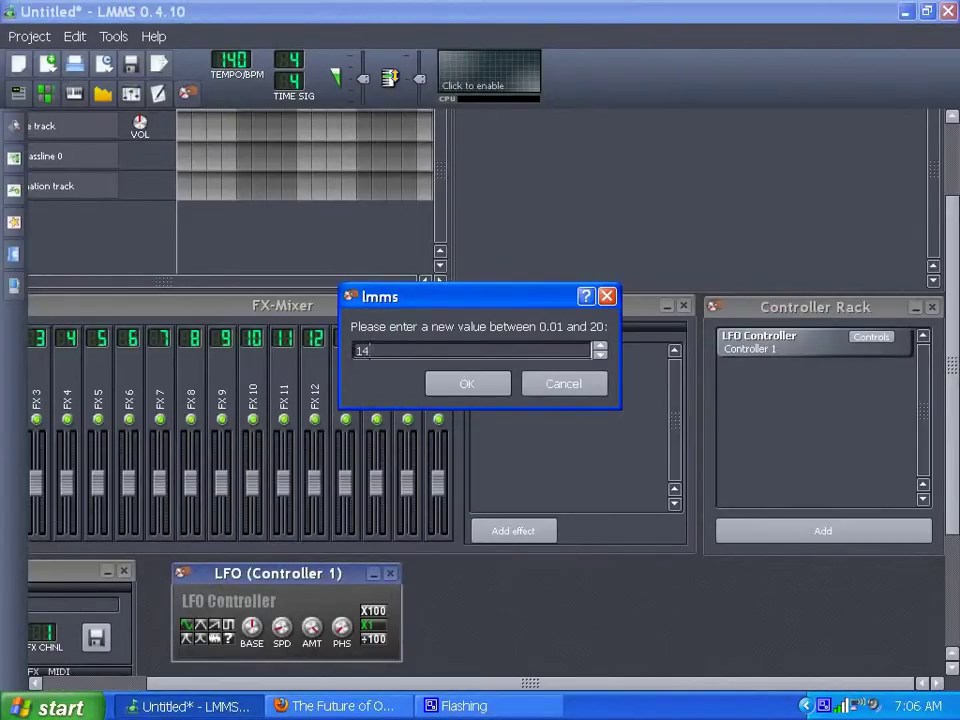
pyautogui.press('Return')
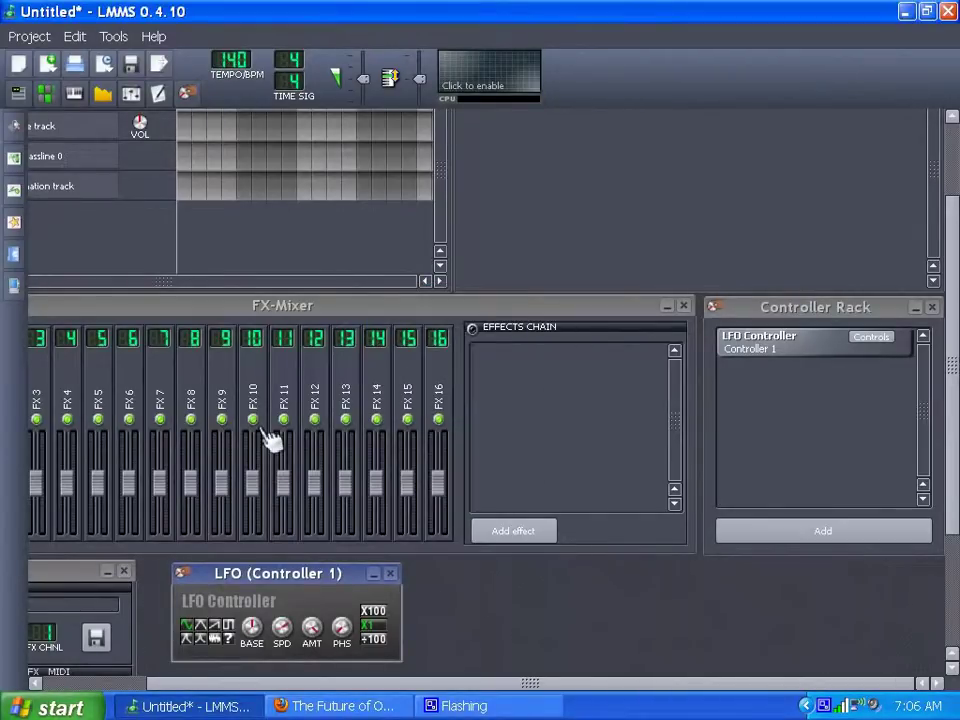
# Set the Siren's OSC 2 to a saw wave and OSC 3 to a Moog saw wave
pyautogui.moveTo(956, 488); pyautogui.dragTo(957, 625)
pyautogui.moveTo(553, 688); pyautogui.dragTo(450, 689)
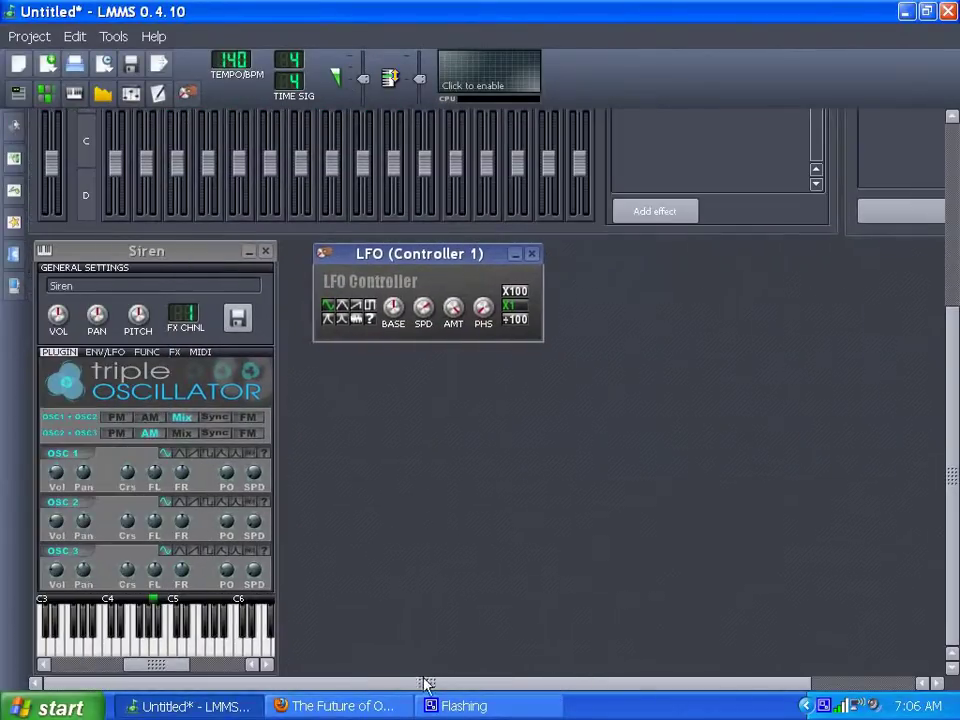
pyautogui.click(236, 510)
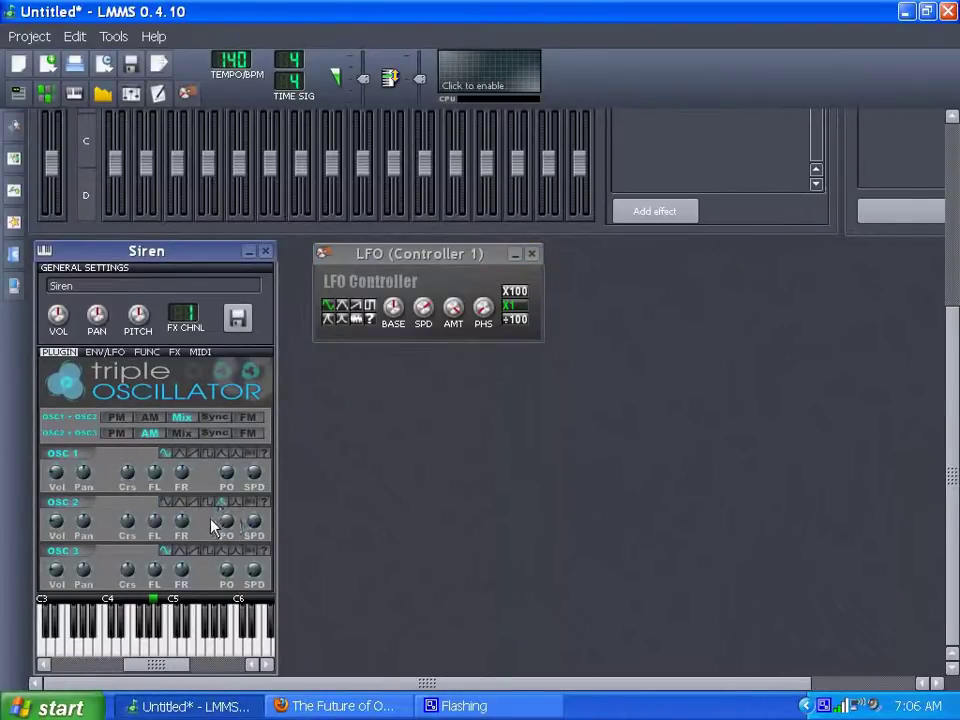
pyautogui.click(194, 503)
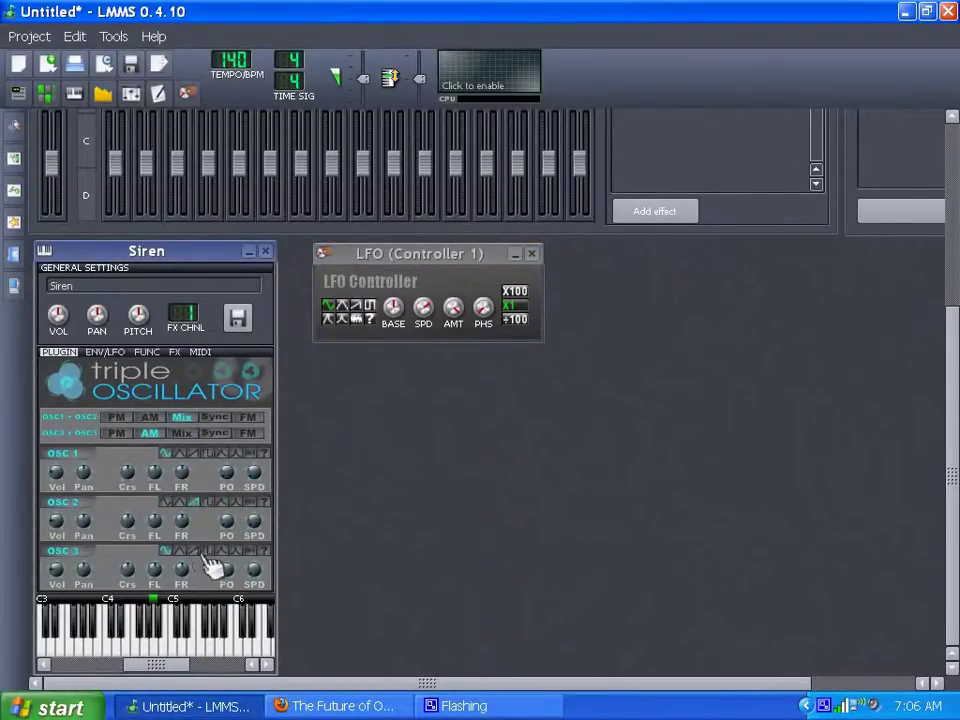
pyautogui.click(222, 551)
# Play the beat and change OSC 2 to a triangle wave and OSC 3 to an exponential wave
pyautogui.moveTo(953, 503); pyautogui.dragTo(945, 318)
pyautogui.click(617, 254)
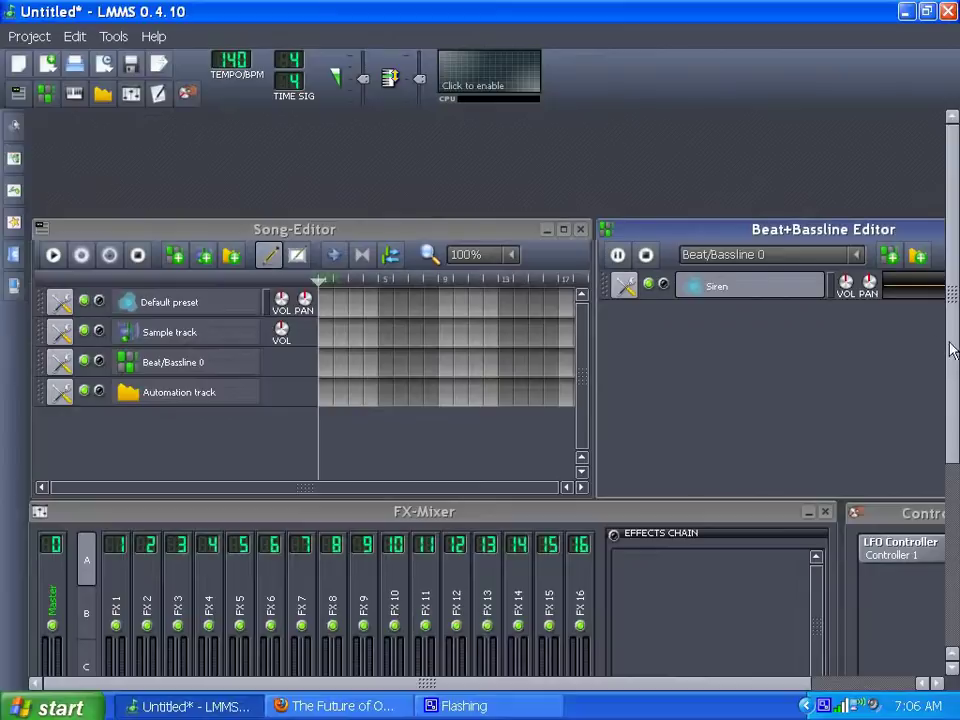
pyautogui.scroll(-5, 462, 557)
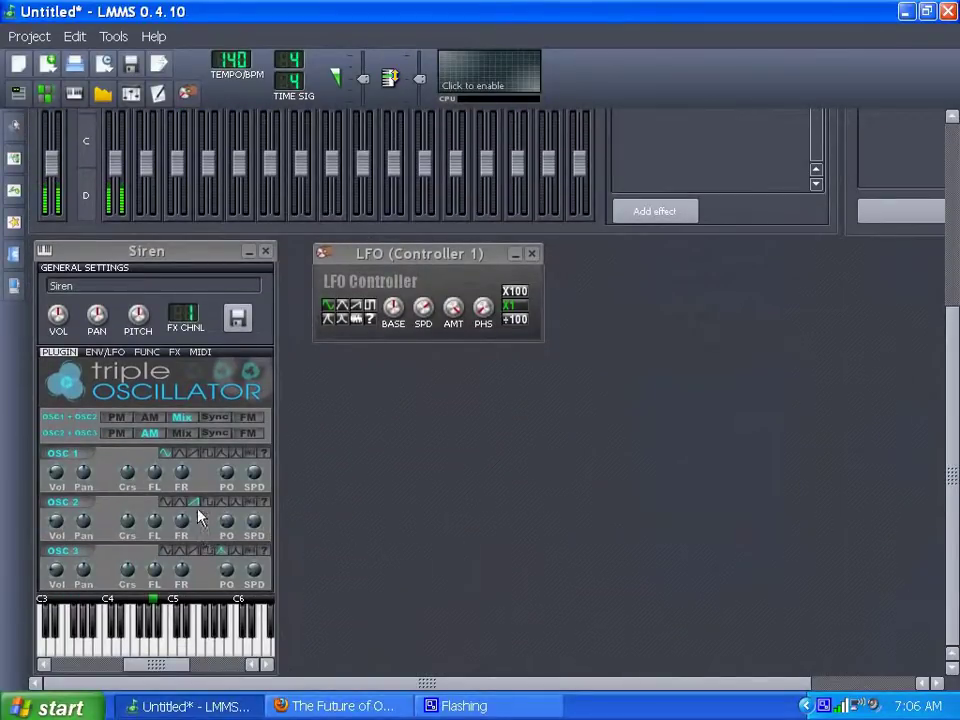
pyautogui.click(182, 503)
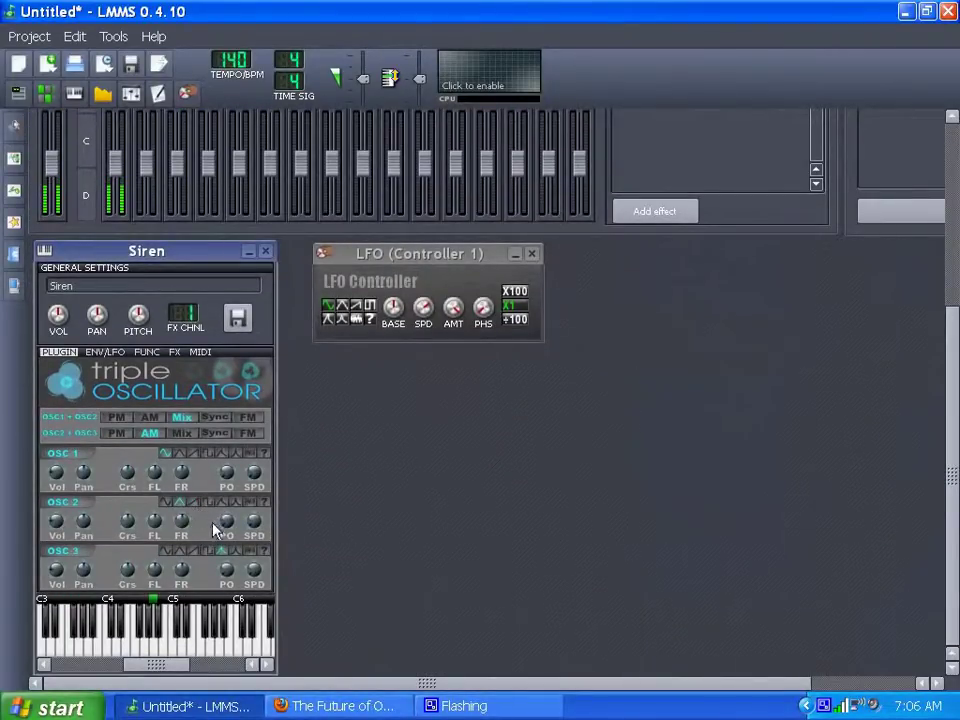
pyautogui.click(237, 552)
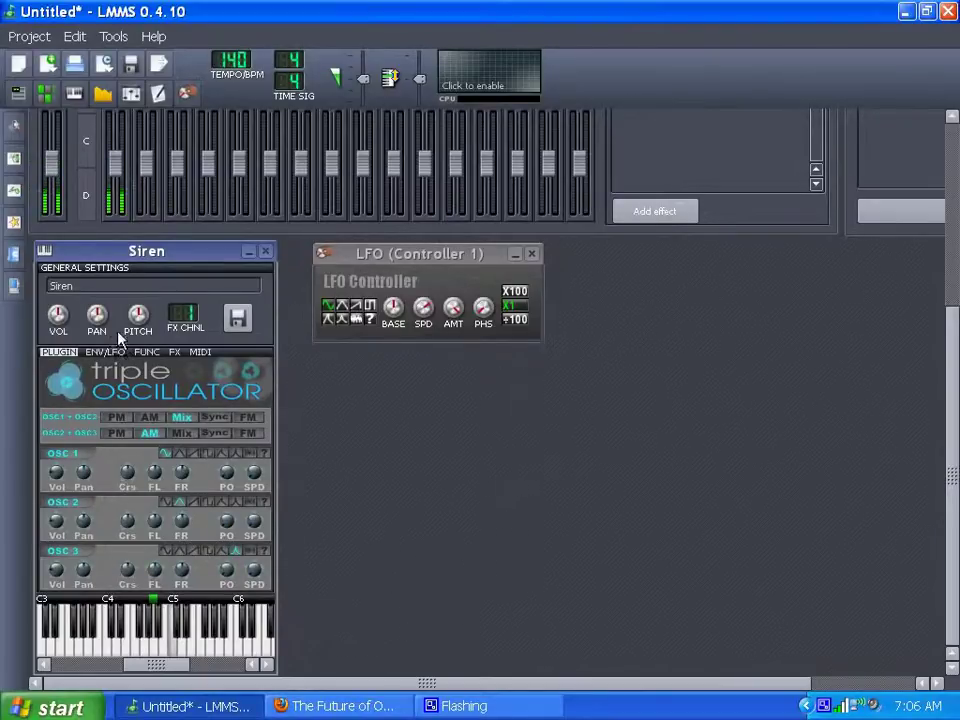
# Connect the Siren instrument's pitch to user controller Controller 1
pyautogui.rightClick(138, 316)
pyautogui.click(195, 460)
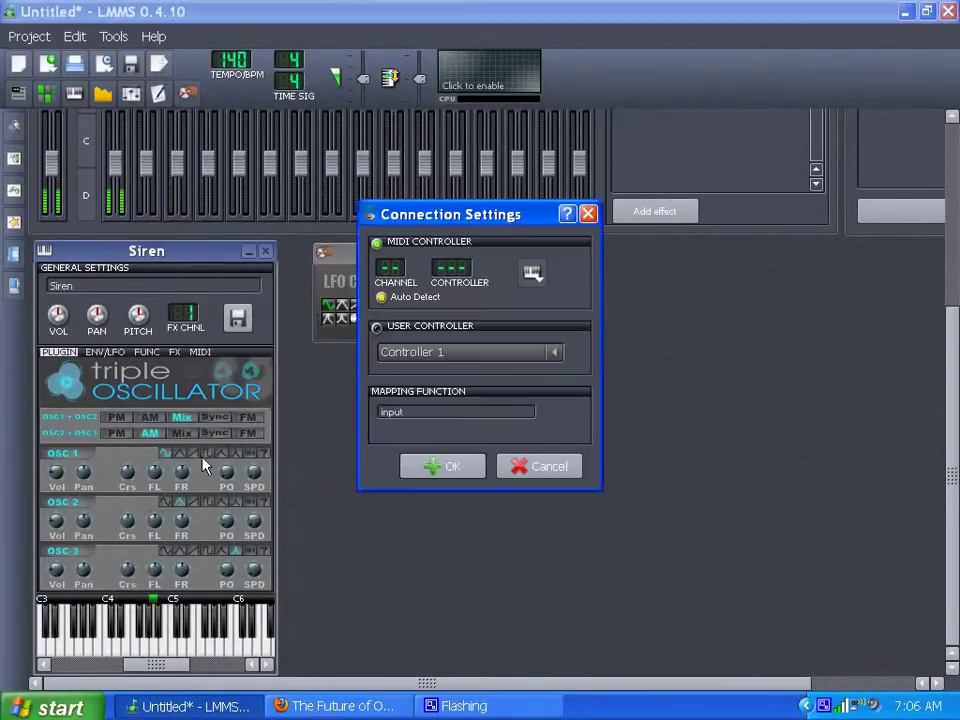
pyautogui.click(377, 327)
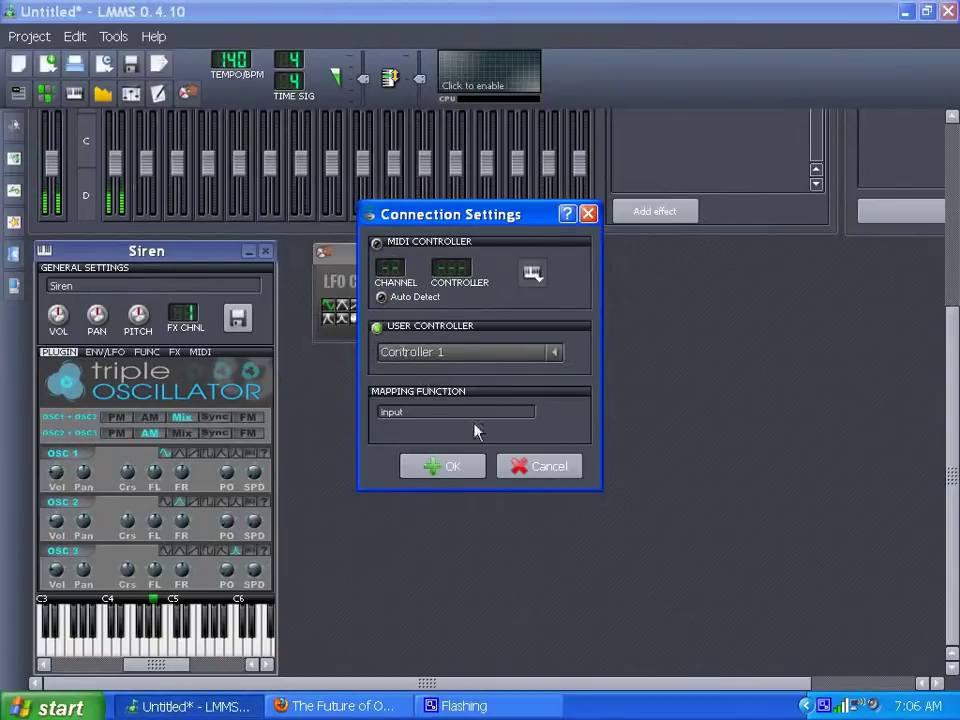
pyautogui.click(443, 467)
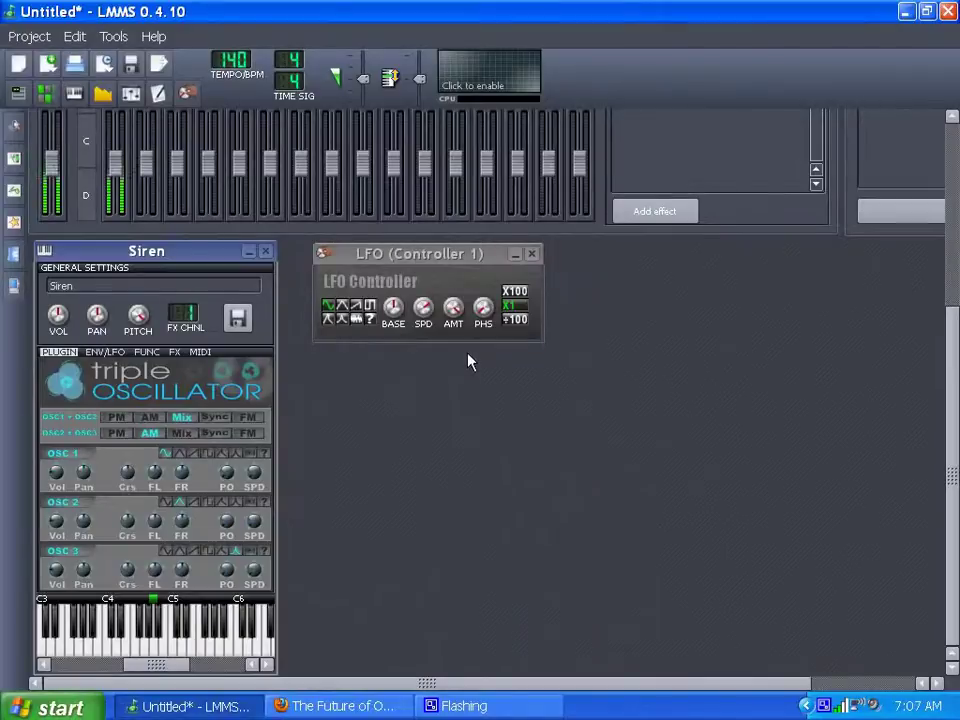
# Lower the base amount of the LFO controller and stop the beat playback
pyautogui.click(398, 311)
pyautogui.moveTo(398, 311); pyautogui.dragTo(410, 322)
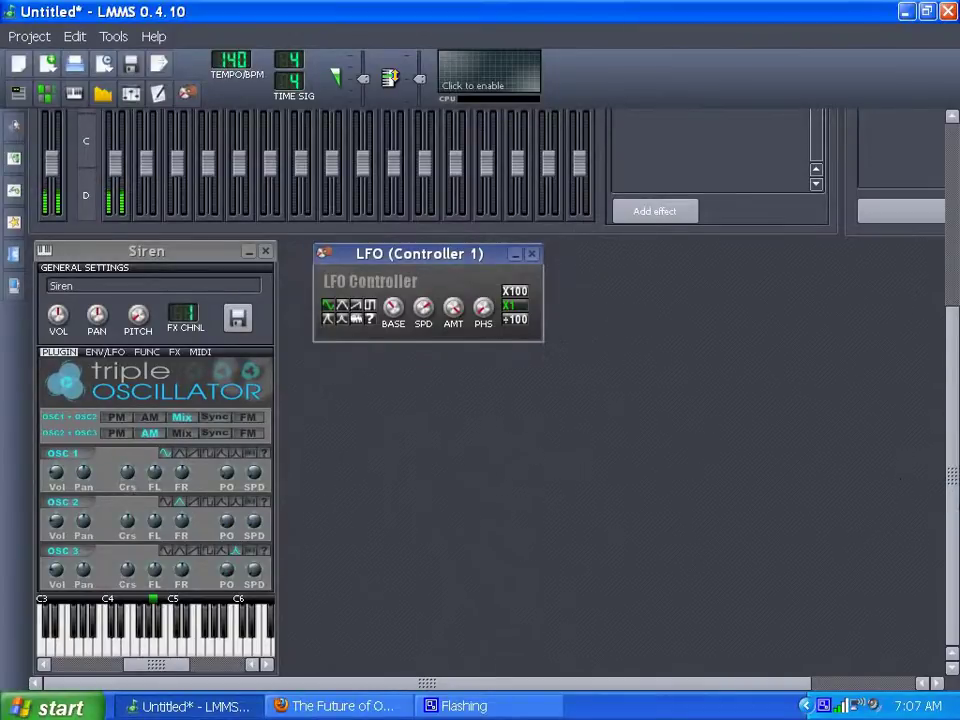
pyautogui.scroll(5, 878, 318)
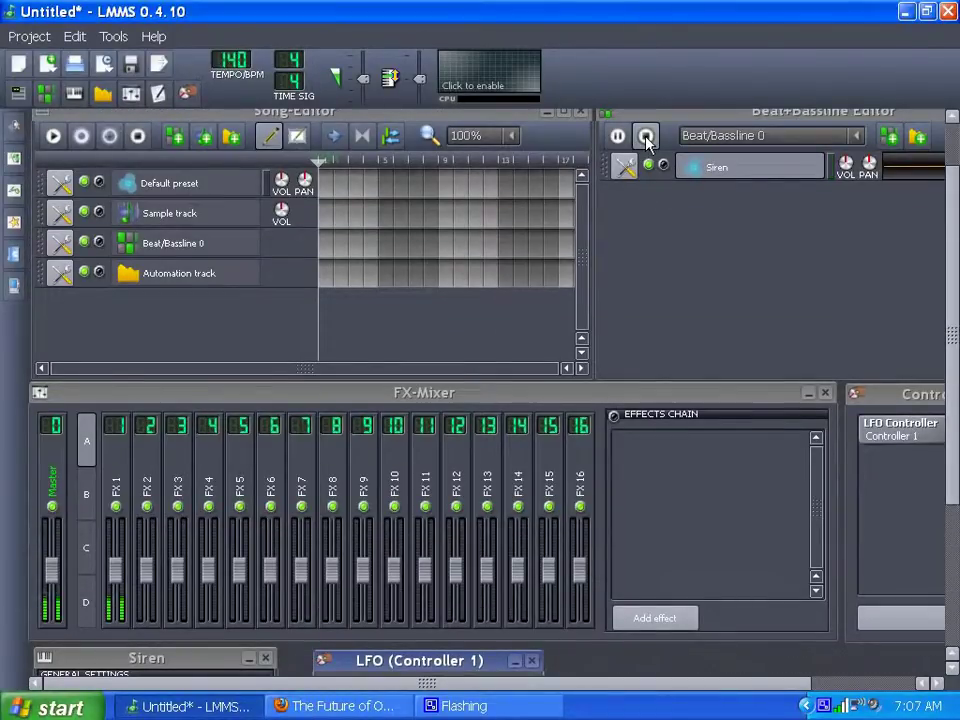
pyautogui.click(646, 138)
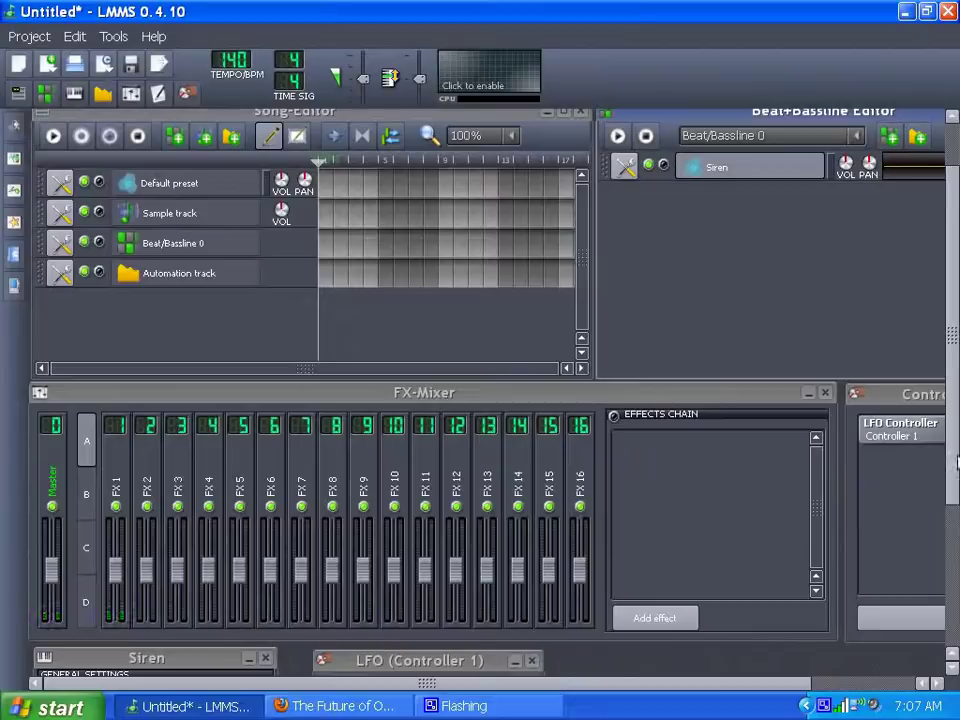
# Connect OSC 2's left fine detuning to user controller Controller 1
pyautogui.scroll(-5, 955, 462)
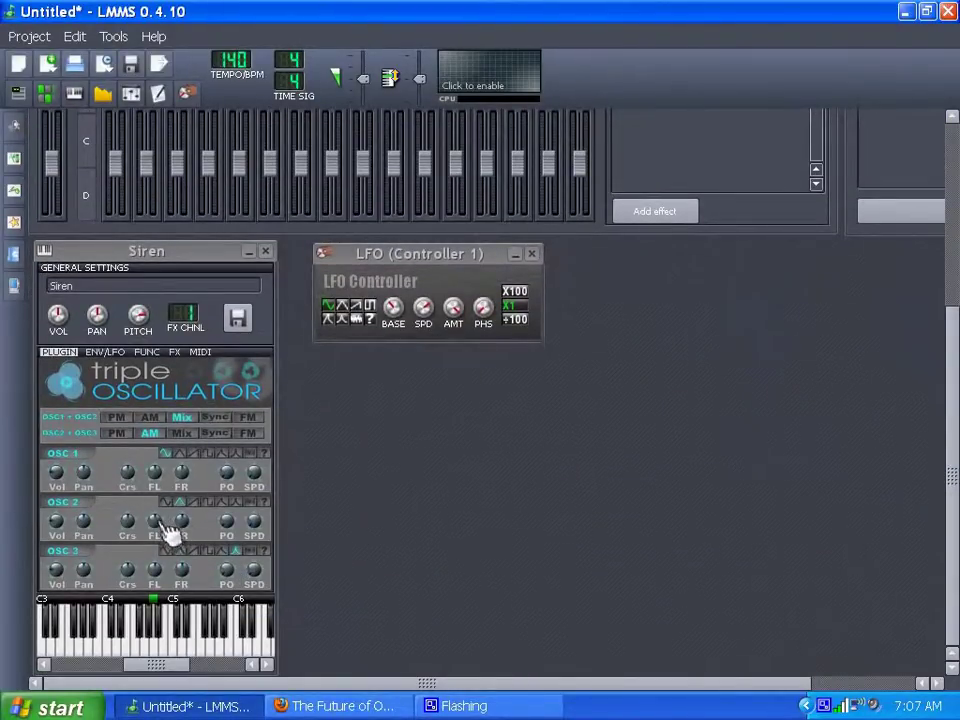
pyautogui.rightClick(163, 523)
pyautogui.click(216, 666)
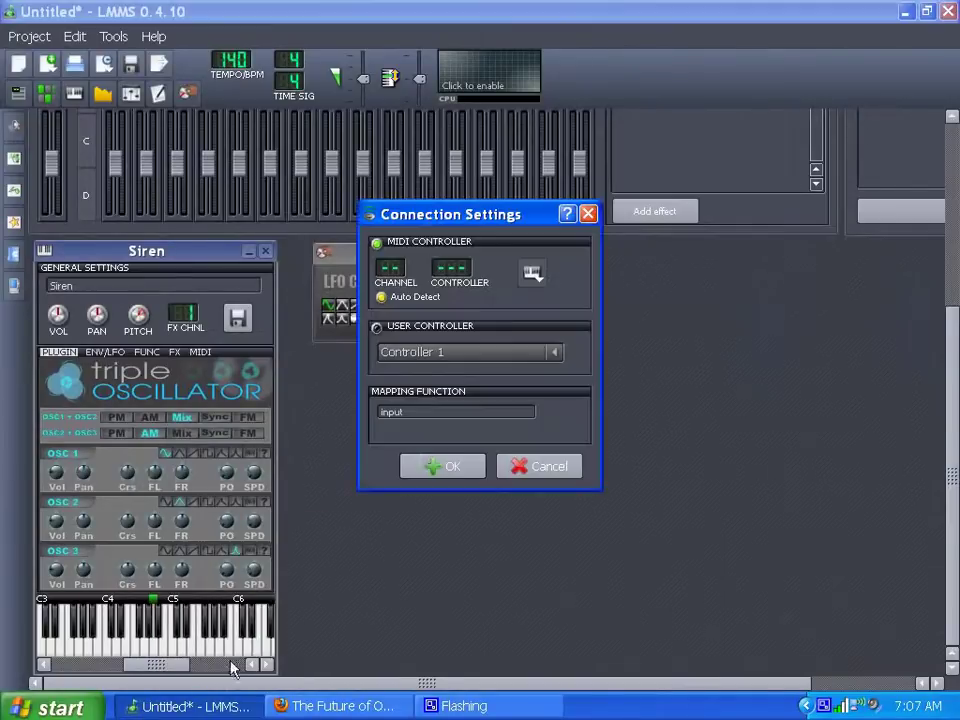
pyautogui.click(376, 327)
pyautogui.click(445, 466)
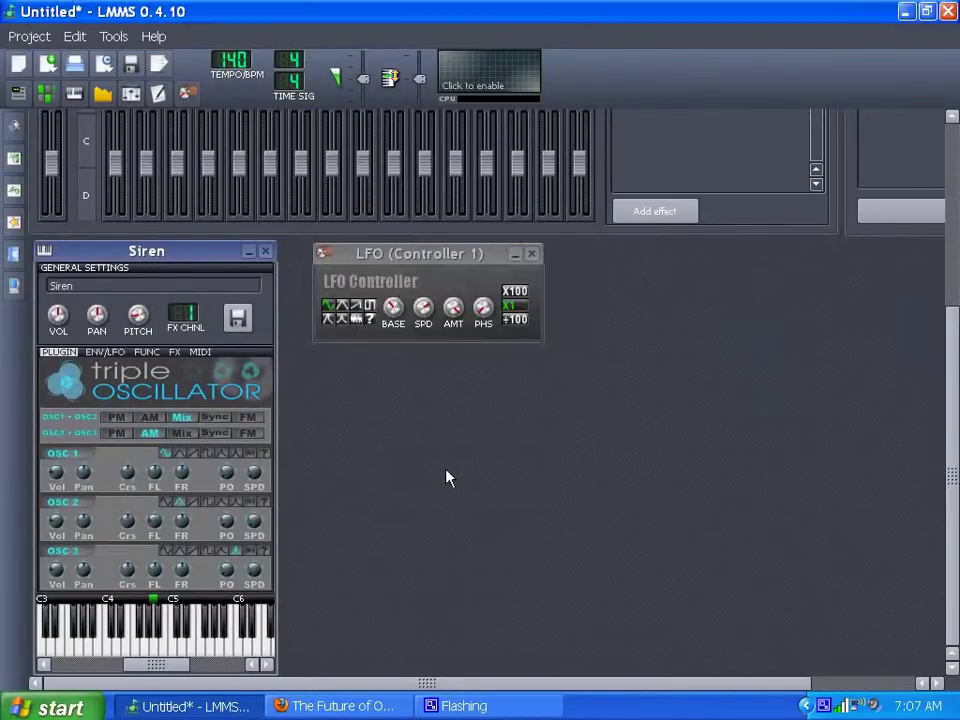
# Connect OSC 3's phase-offset to user controller Controller 1
pyautogui.rightClick(236, 573)
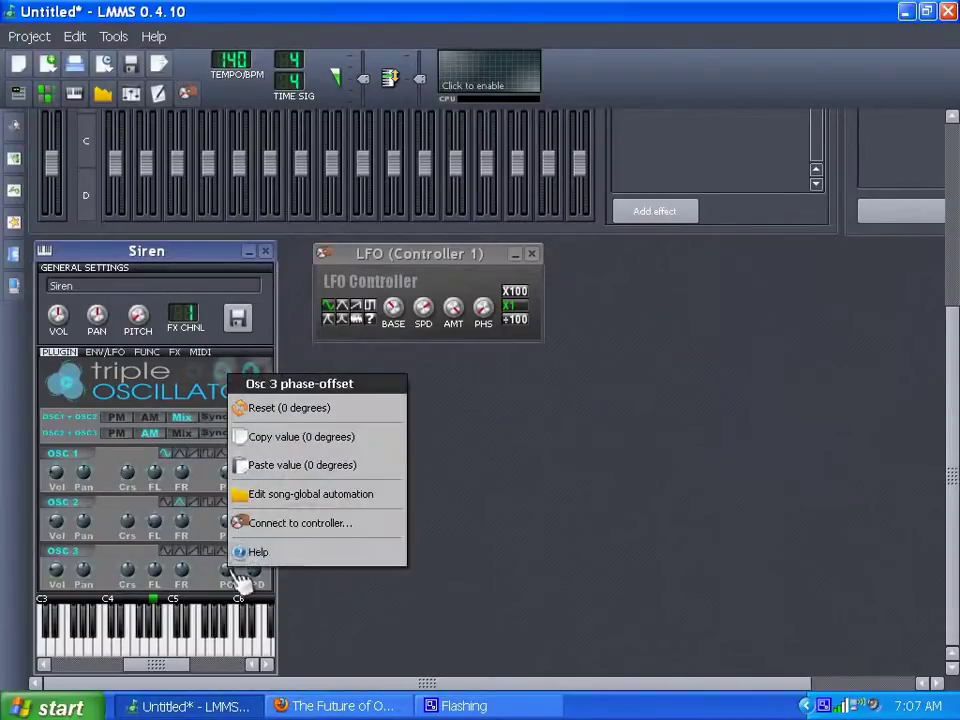
pyautogui.click(286, 527)
pyautogui.click(380, 326)
pyautogui.click(466, 479)
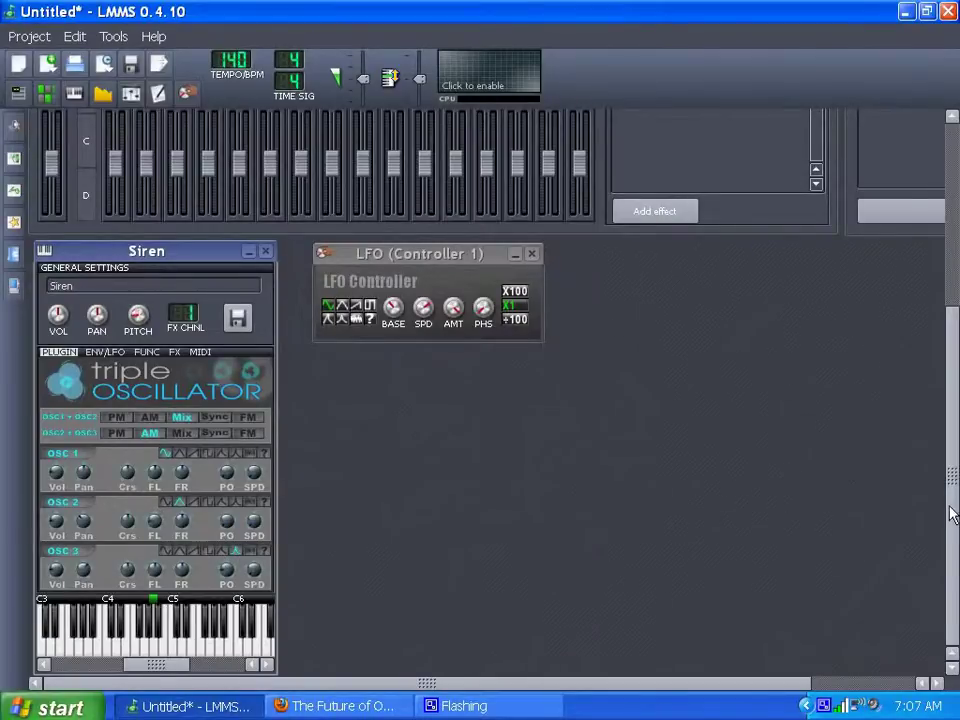
# Play the beat to hear the Siren with its LFO connections
pyautogui.moveTo(951, 510); pyautogui.dragTo(953, 536)
pyautogui.click(618, 254)
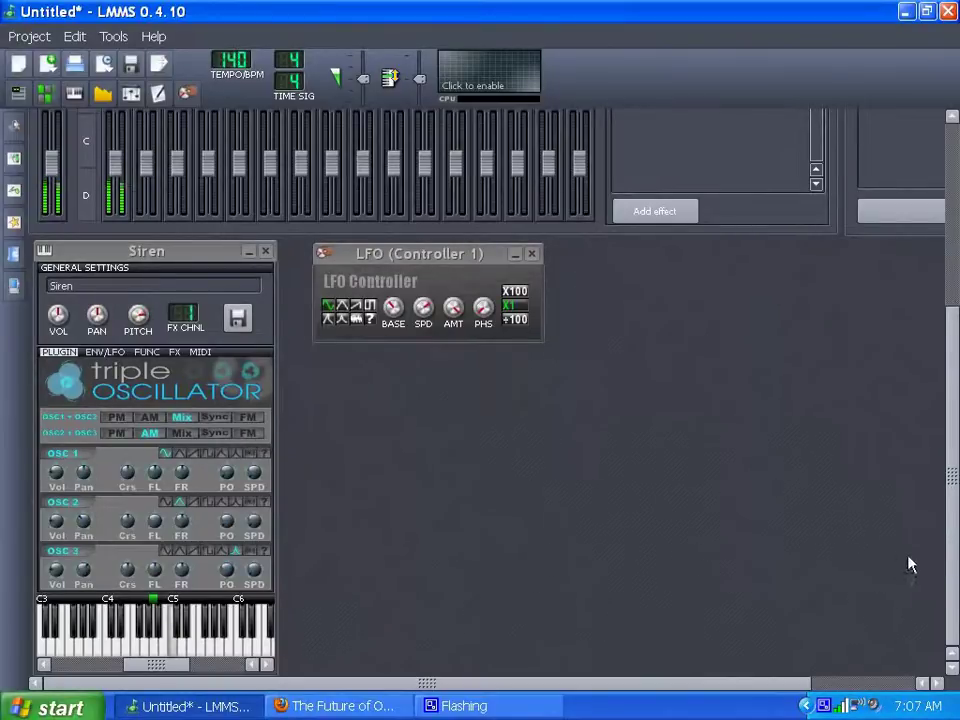
pyautogui.moveTo(954, 568); pyautogui.dragTo(948, 608)
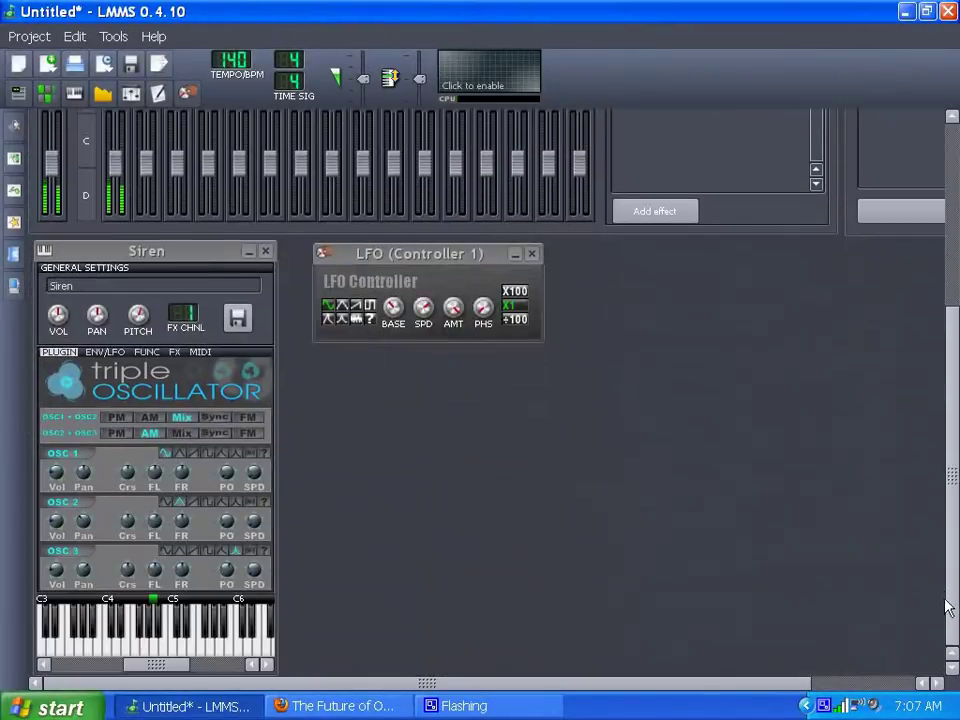
# Stop the beat playback and enable chords for the Siren instrument with the minb5 chord type
pyautogui.click(146, 352)
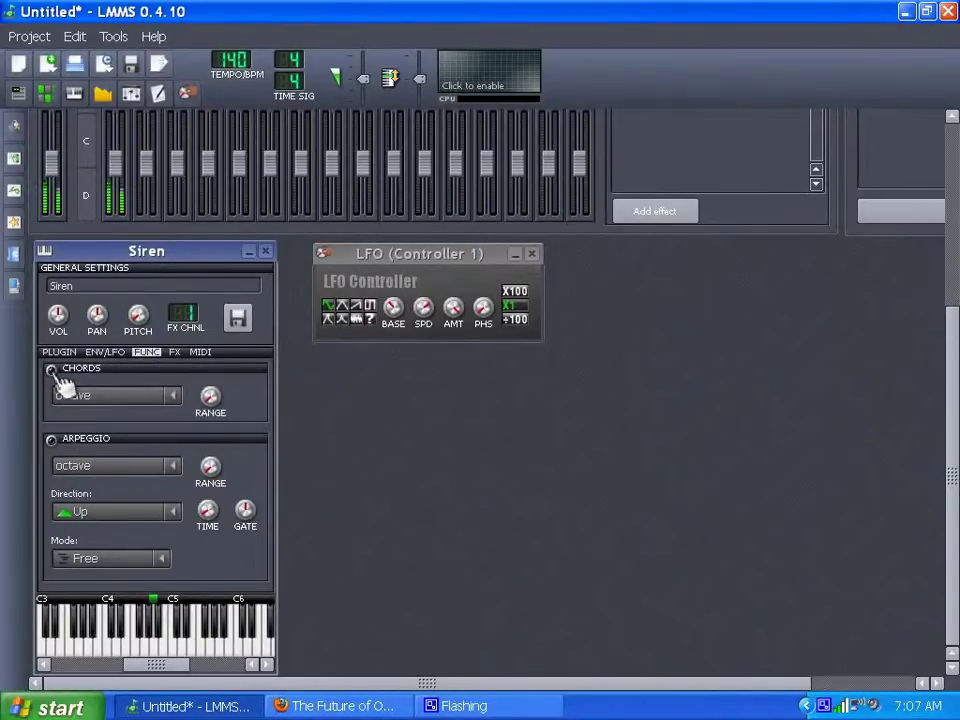
pyautogui.scroll(5, 937, 548)
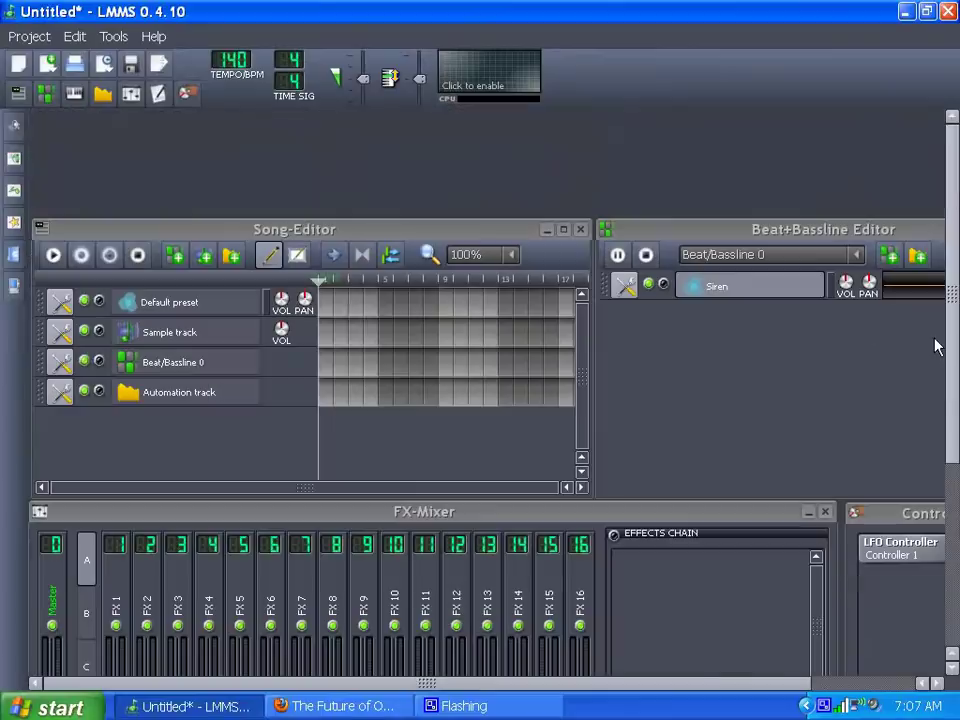
pyautogui.scroll(-5, 957, 354)
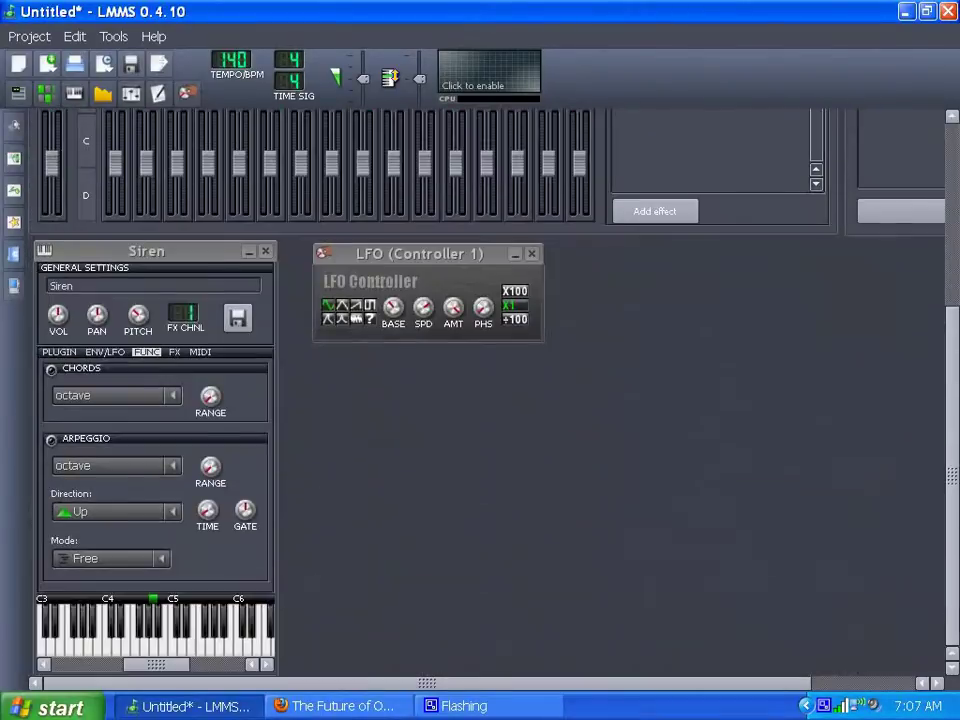
pyautogui.click(53, 371)
pyautogui.click(177, 397)
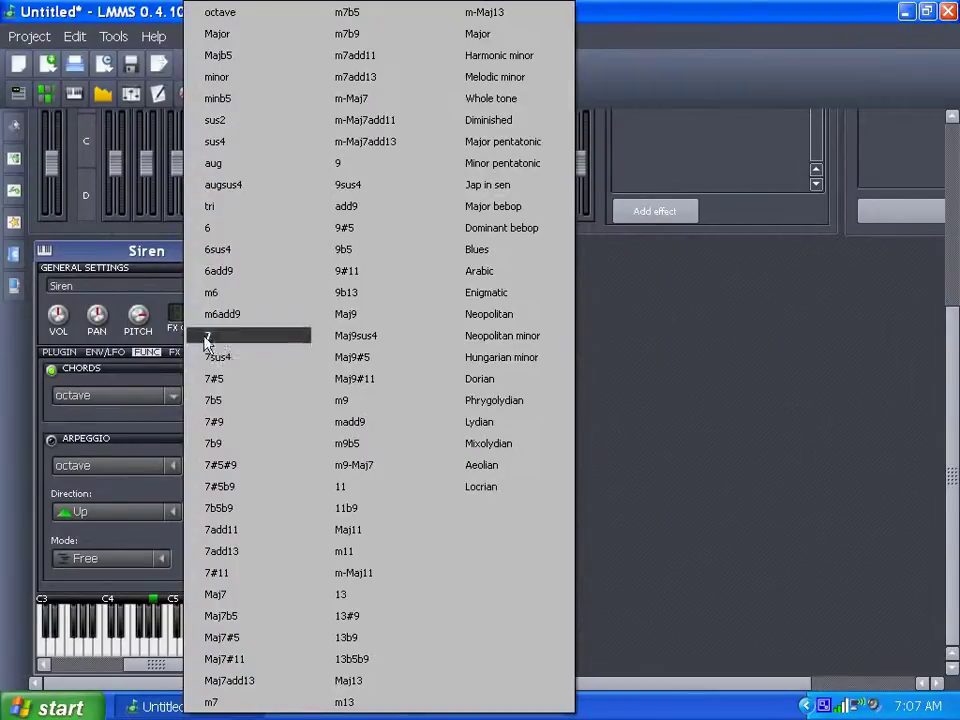
pyautogui.click(222, 102)
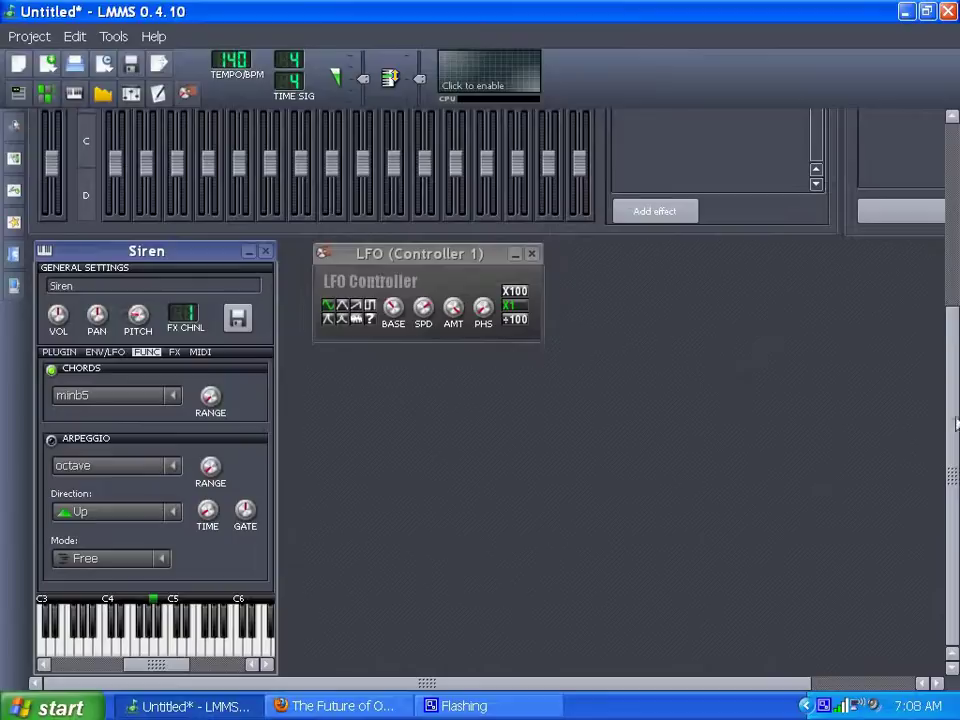
# Play the beat with the chord, lower the FX 1 channel's fader slightly, and stop playback
pyautogui.moveTo(953, 490); pyautogui.dragTo(950, 300)
pyautogui.click(618, 255)
pyautogui.scroll(-10, 820, 480)
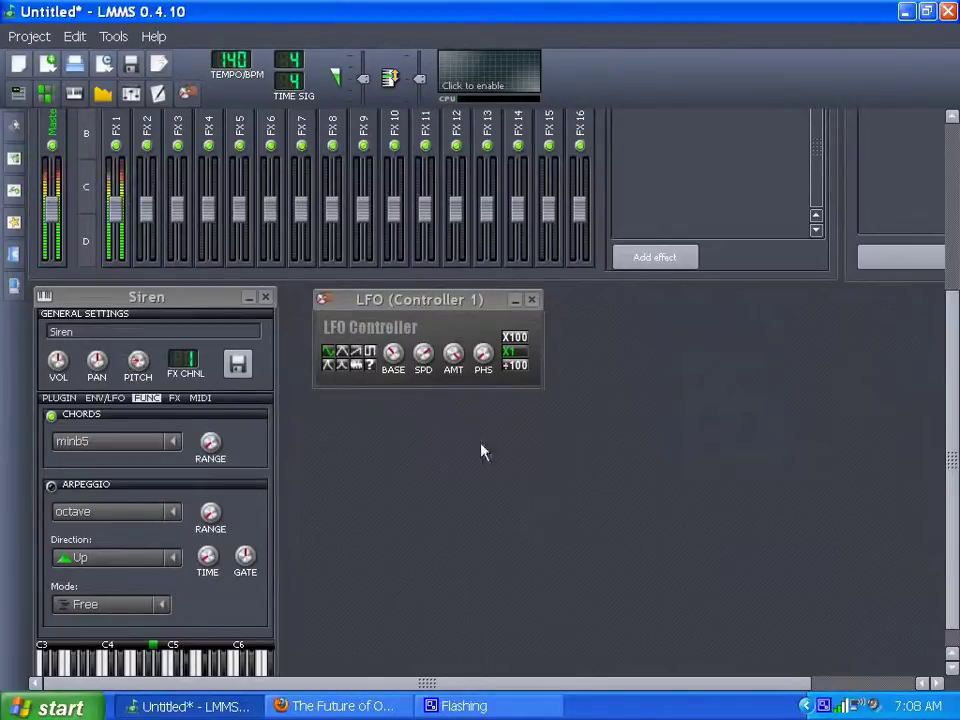
pyautogui.moveTo(118, 217); pyautogui.dragTo(117, 232)
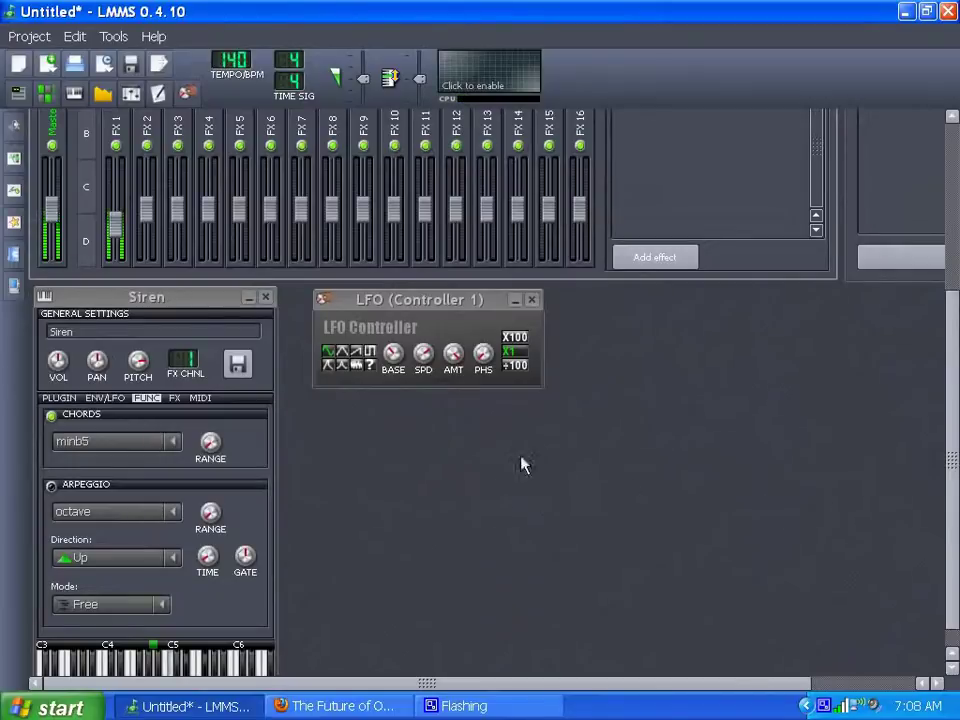
pyautogui.scroll(5, 857, 508)
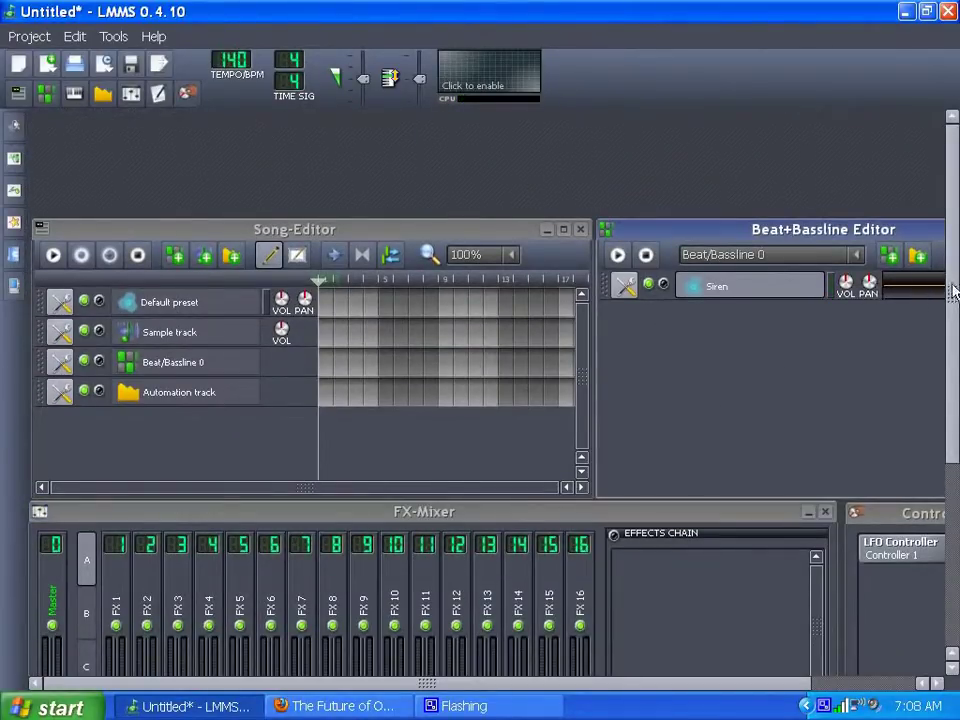
pyautogui.scroll(-5, 949, 289)
pyautogui.scroll(-5, 955, 495)
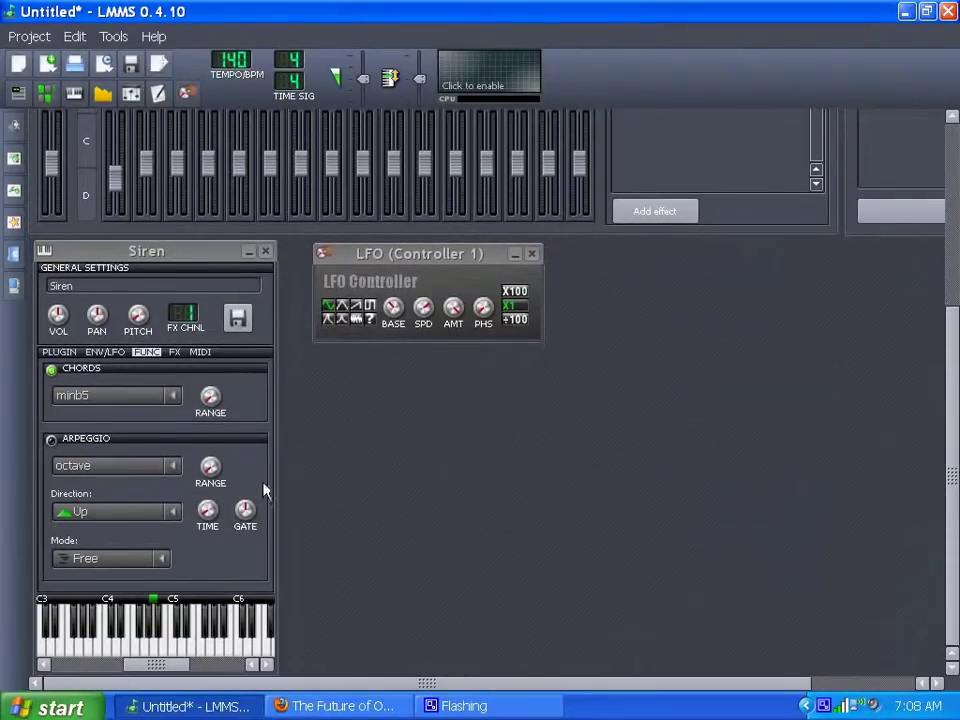
# Add the LADSPA effect C* ChorusII to the Siren instrument's effects chain
pyautogui.click(174, 353)
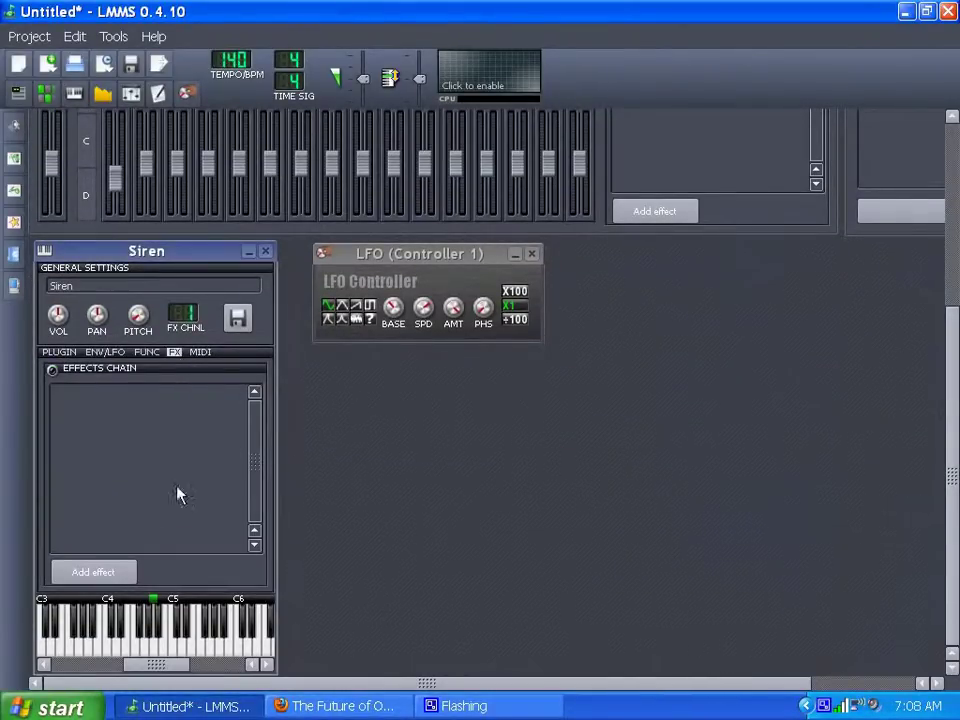
pyautogui.click(90, 572)
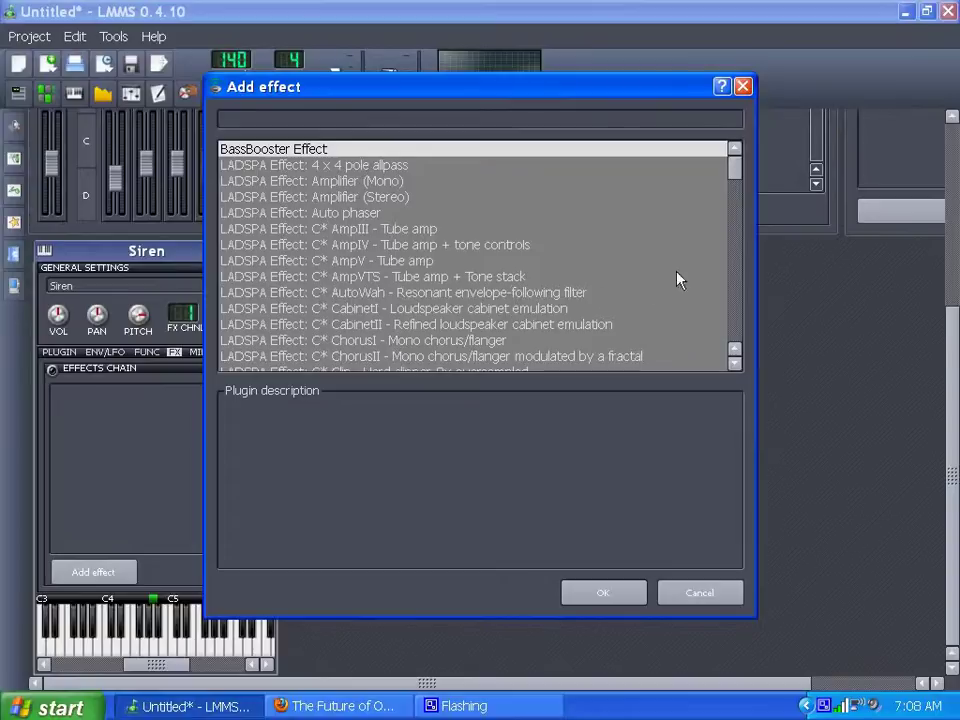
pyautogui.moveTo(731, 163); pyautogui.dragTo(252, 107)
pyautogui.write('cho')
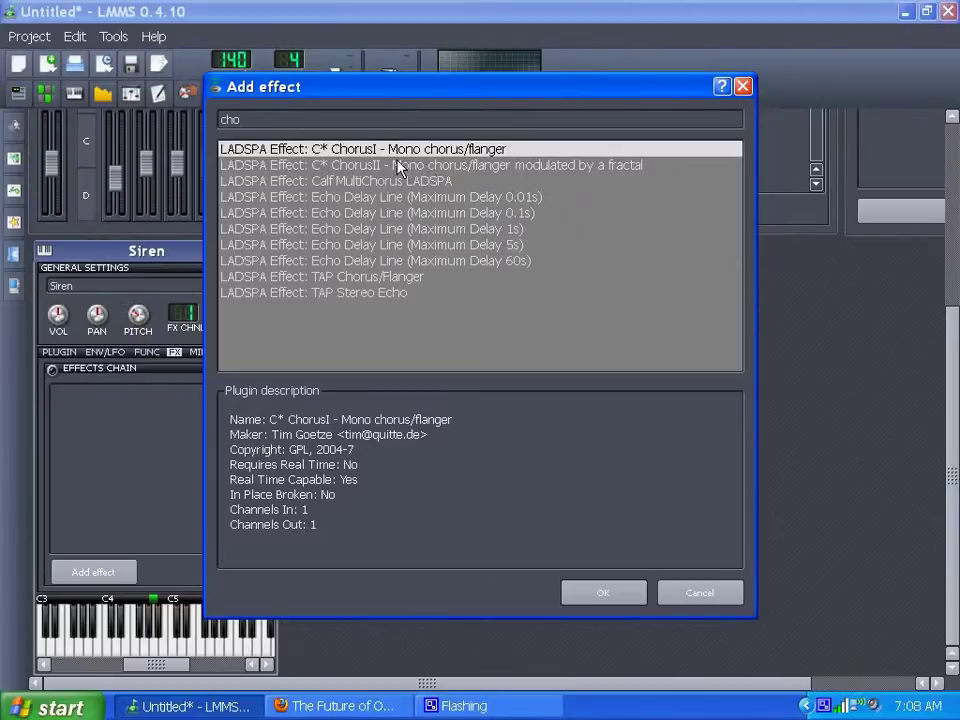
pyautogui.click(399, 166)
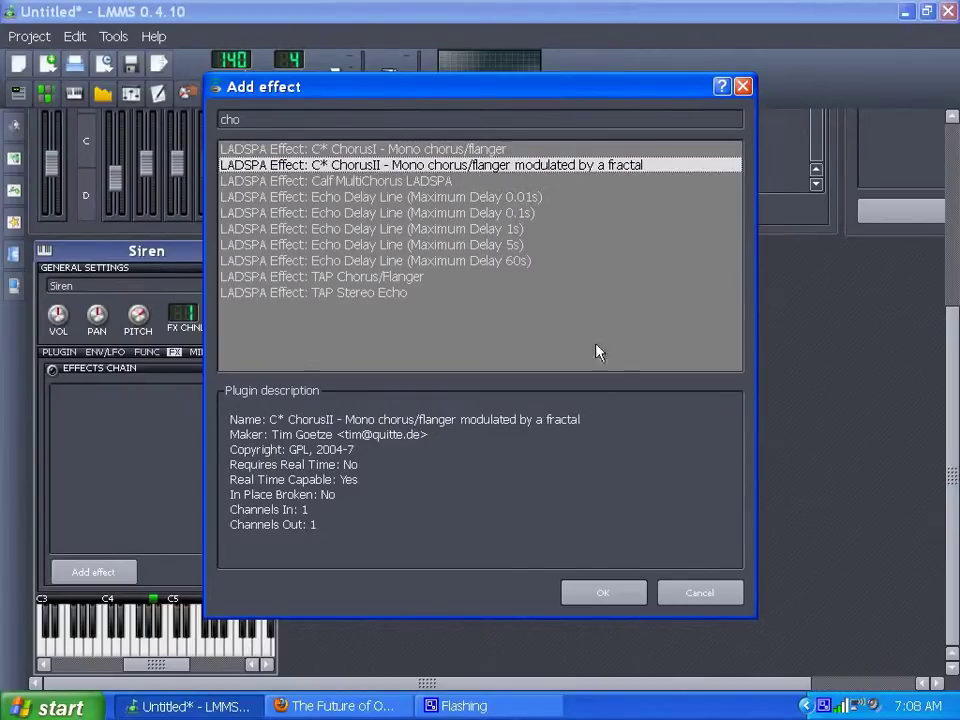
pyautogui.click(600, 594)
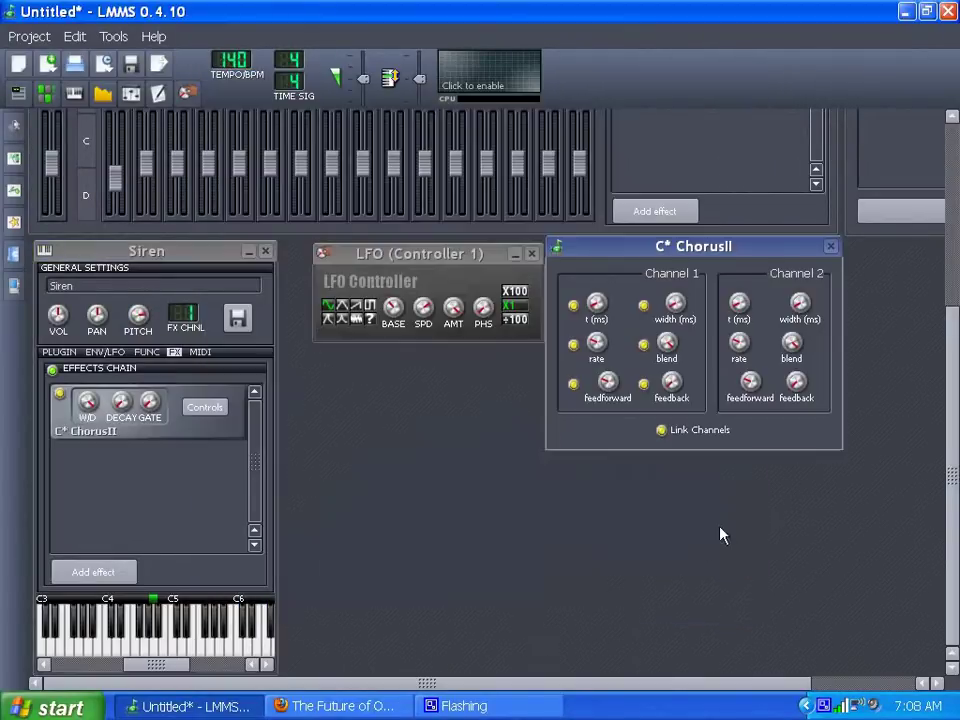
# Play the beat with the chorus and place the C* ChorusII window below the LFO controller window
pyautogui.moveTo(951, 505); pyautogui.dragTo(936, 304)
pyautogui.click(618, 260)
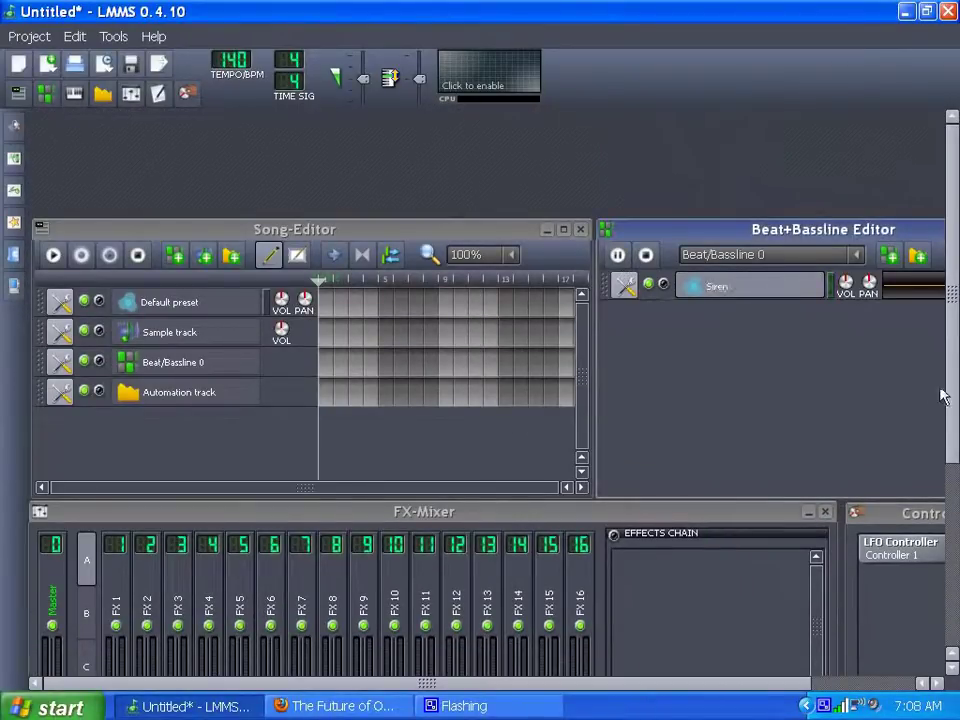
pyautogui.moveTo(951, 393); pyautogui.dragTo(951, 557)
pyautogui.moveTo(660, 299); pyautogui.dragTo(446, 420)
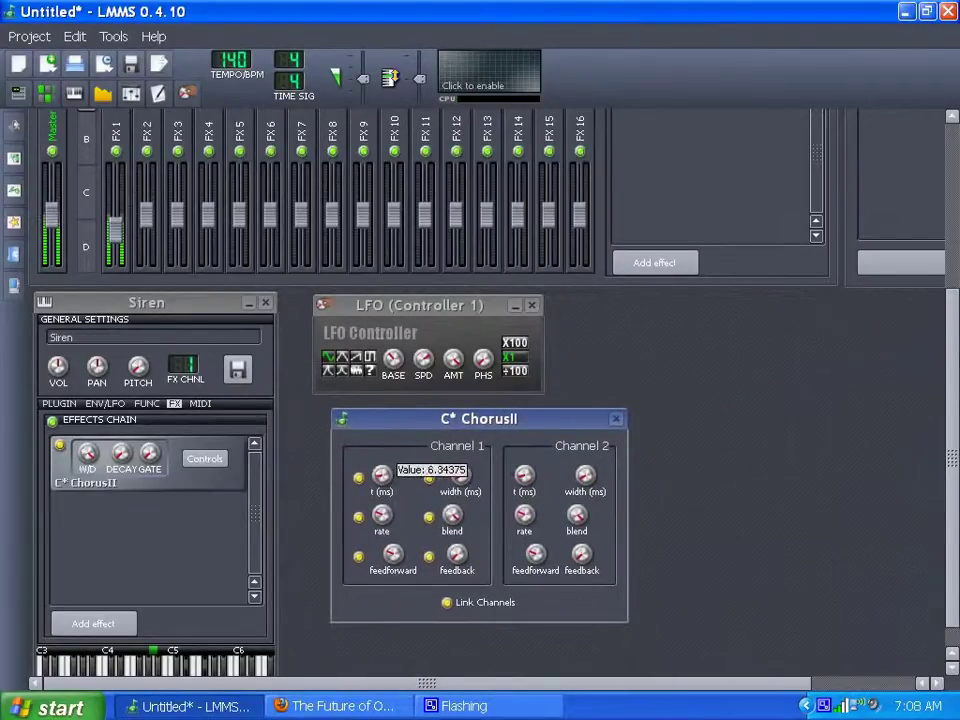
# Unlink the C* ChorusII channels and adjust their t (ms) and width values separately
pyautogui.click(446, 602)
pyautogui.moveTo(526, 479); pyautogui.dragTo(526, 457)
pyautogui.moveTo(586, 479); pyautogui.dragTo(585, 467)
pyautogui.click(479, 482)
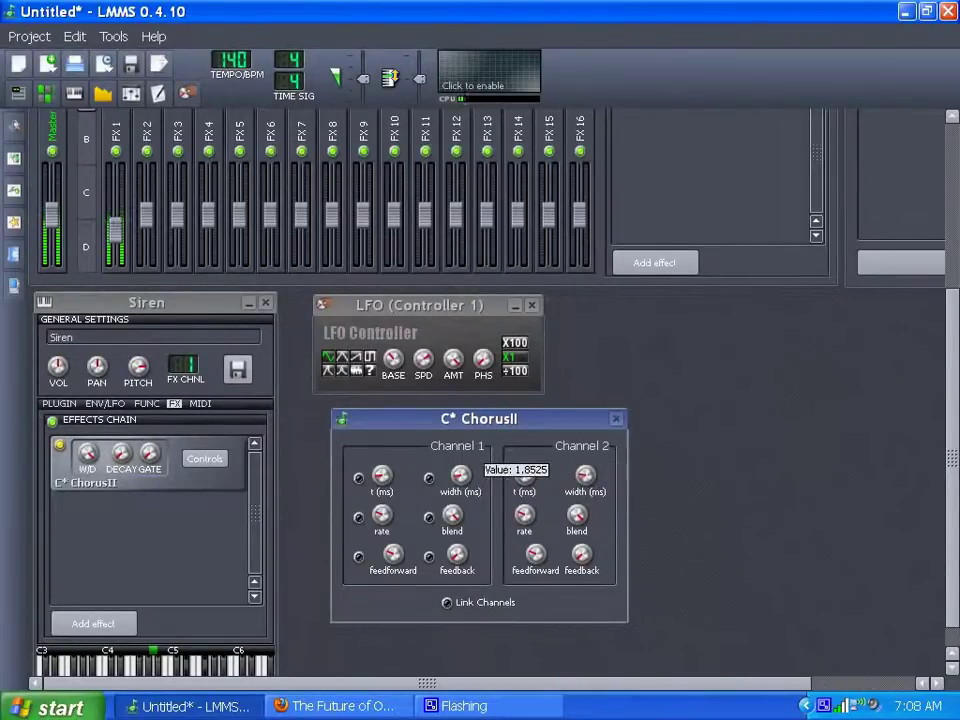
# Adjust the C* ChorusII rate, blend, feedforward and feedback values, and stop the beat playback
pyautogui.click(455, 520)
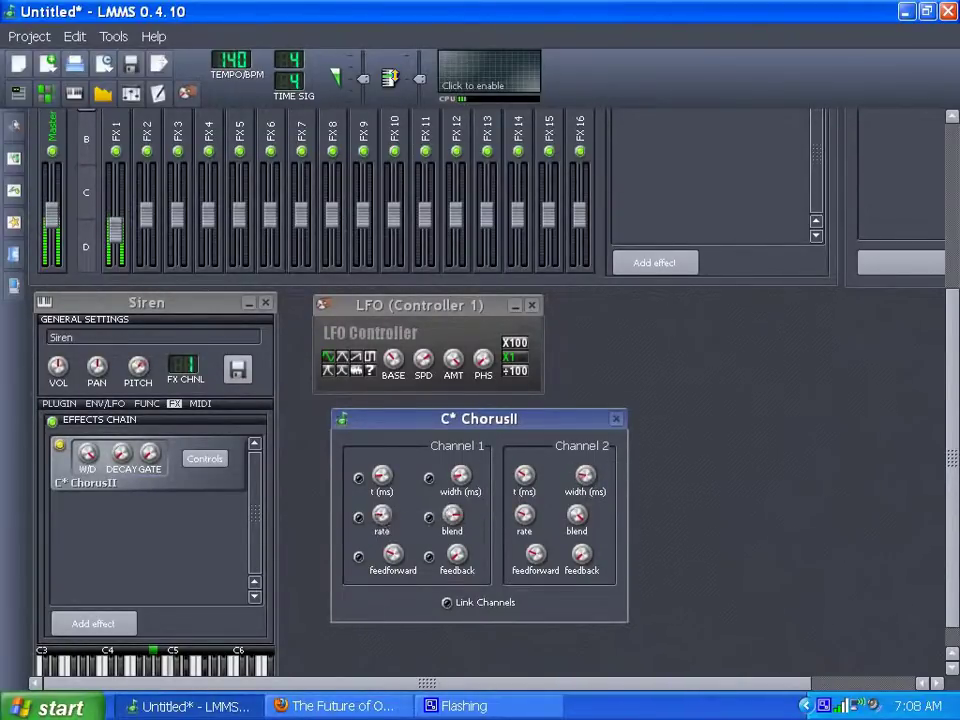
pyautogui.click(452, 556)
pyautogui.click(593, 568)
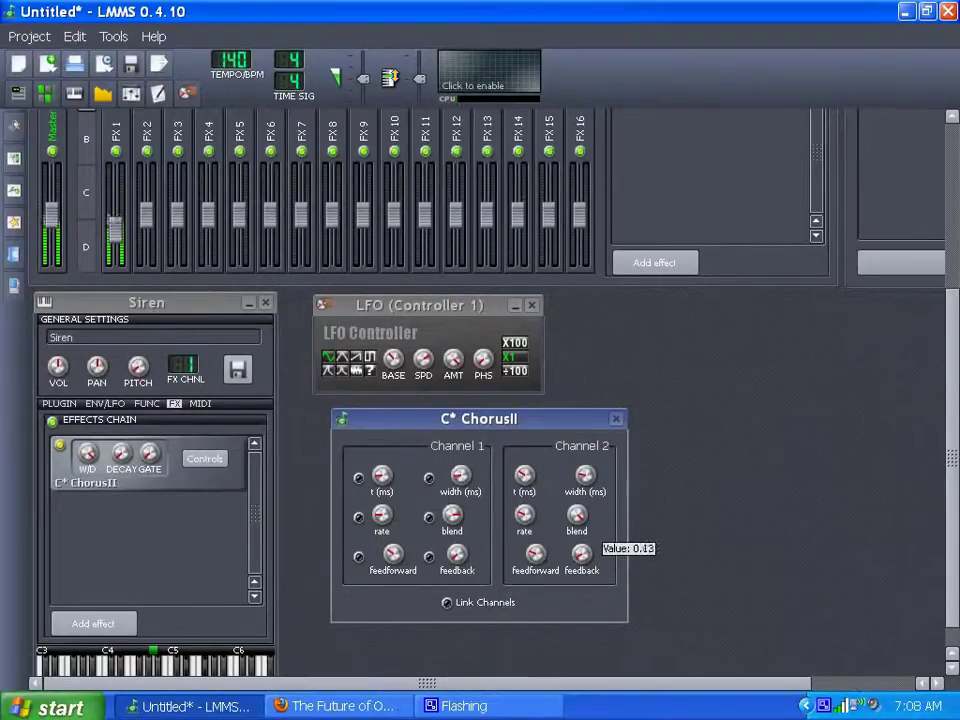
pyautogui.click(588, 556)
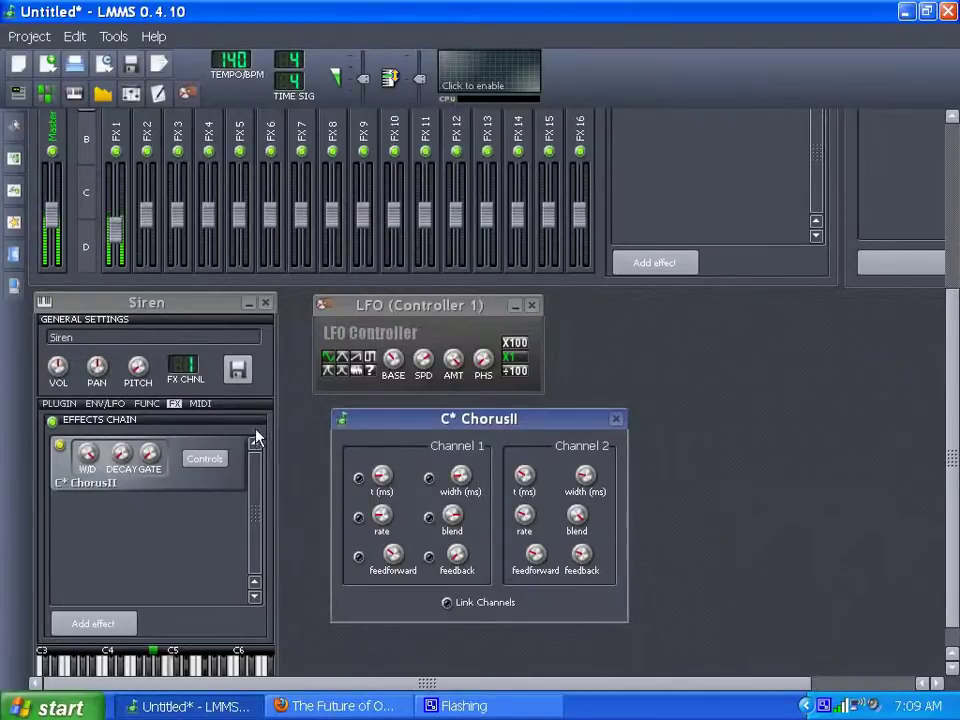
pyautogui.moveTo(955, 562)
pyautogui.mouseDown()
pyautogui.moveTo(955, 393)
pyautogui.moveTo(951, 545)
pyautogui.mouseUp()
pyautogui.click(642, 257)
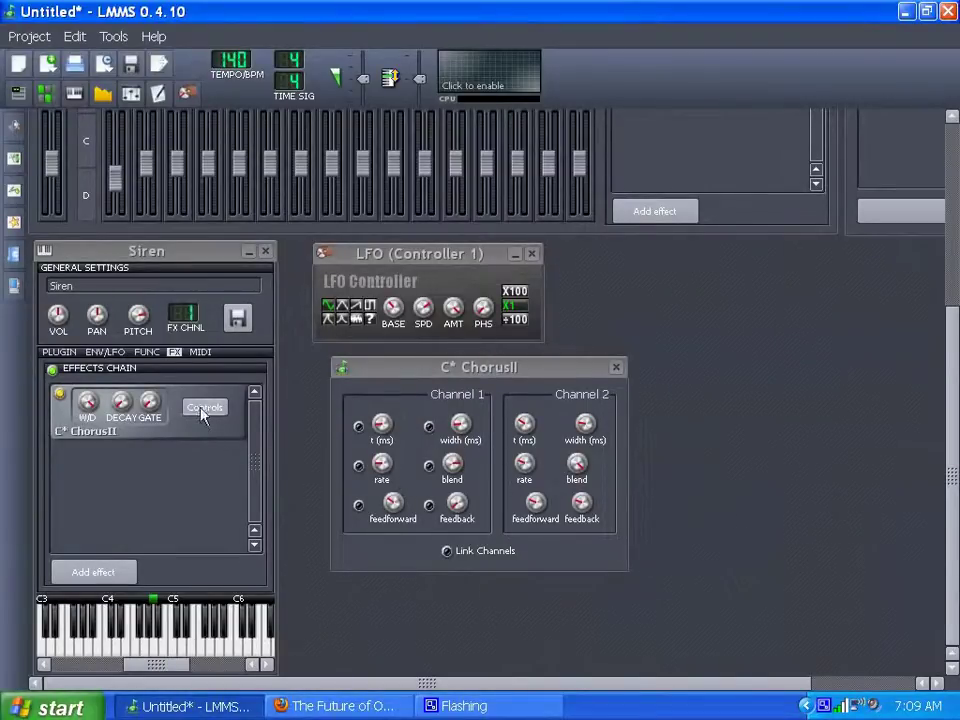
# Add the Calf Pulsator LADSPA effect to the Siren instrument's effects chain
pyautogui.click(90, 572)
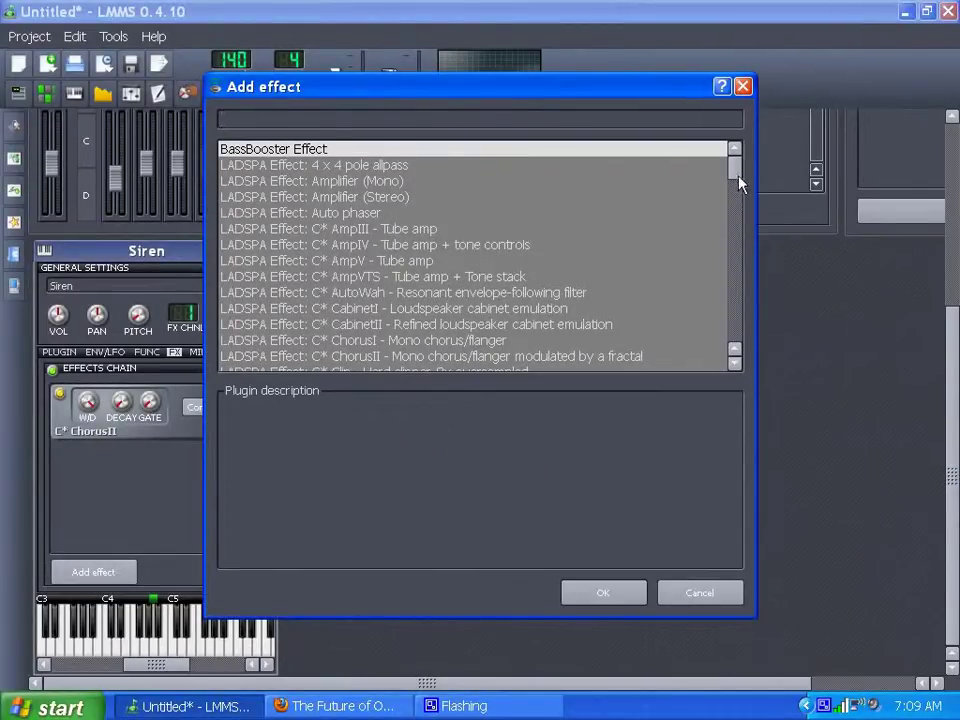
pyautogui.moveTo(738, 176); pyautogui.dragTo(742, 230)
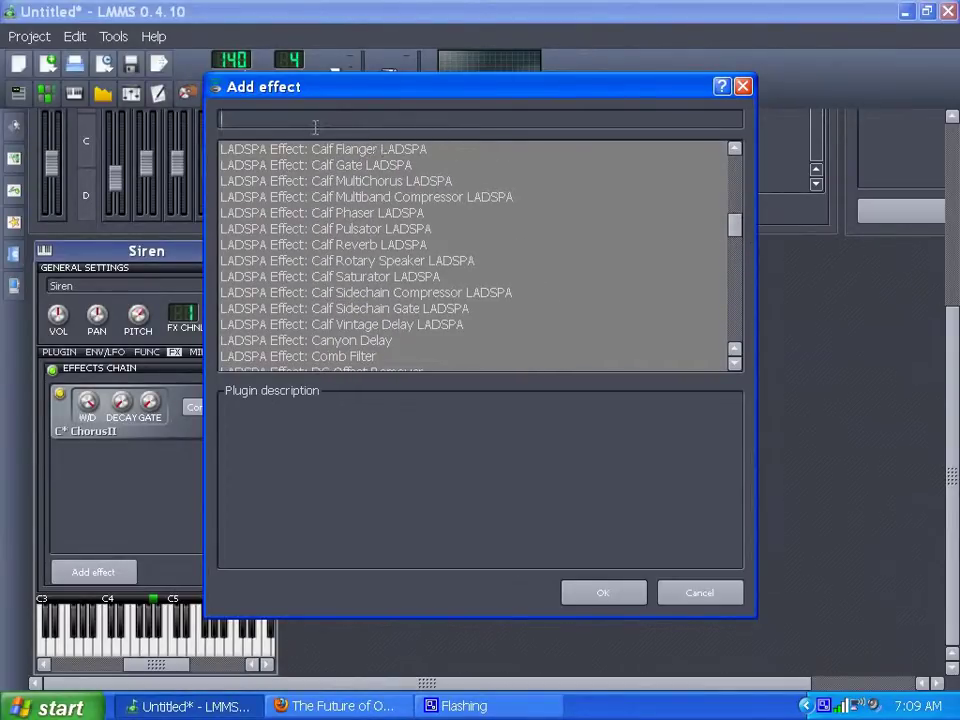
pyautogui.write('pul')
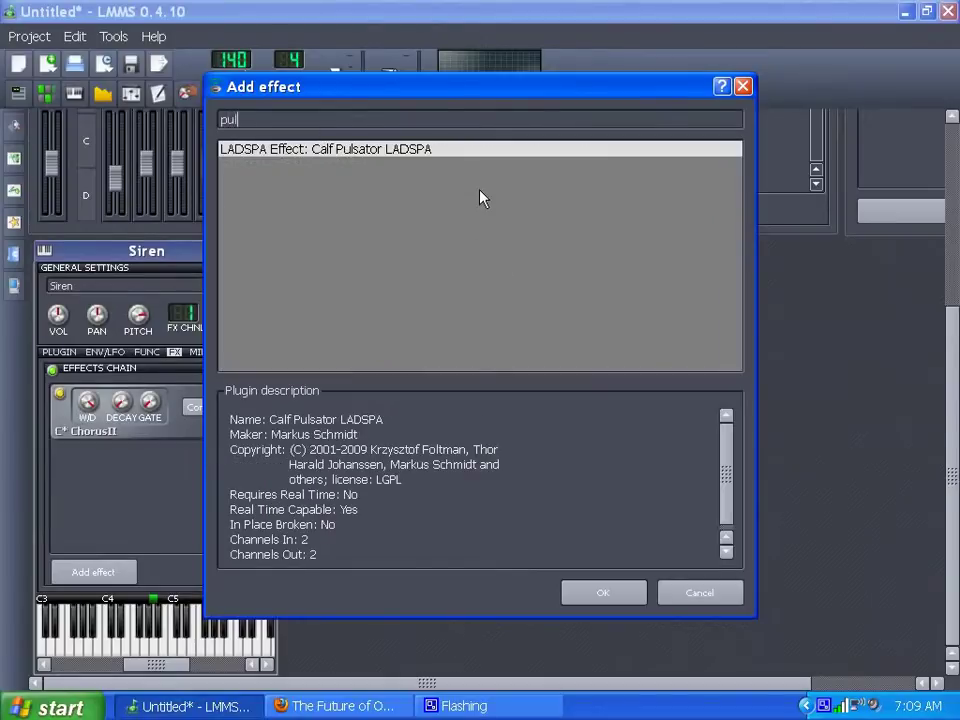
pyautogui.press('BackSpace')
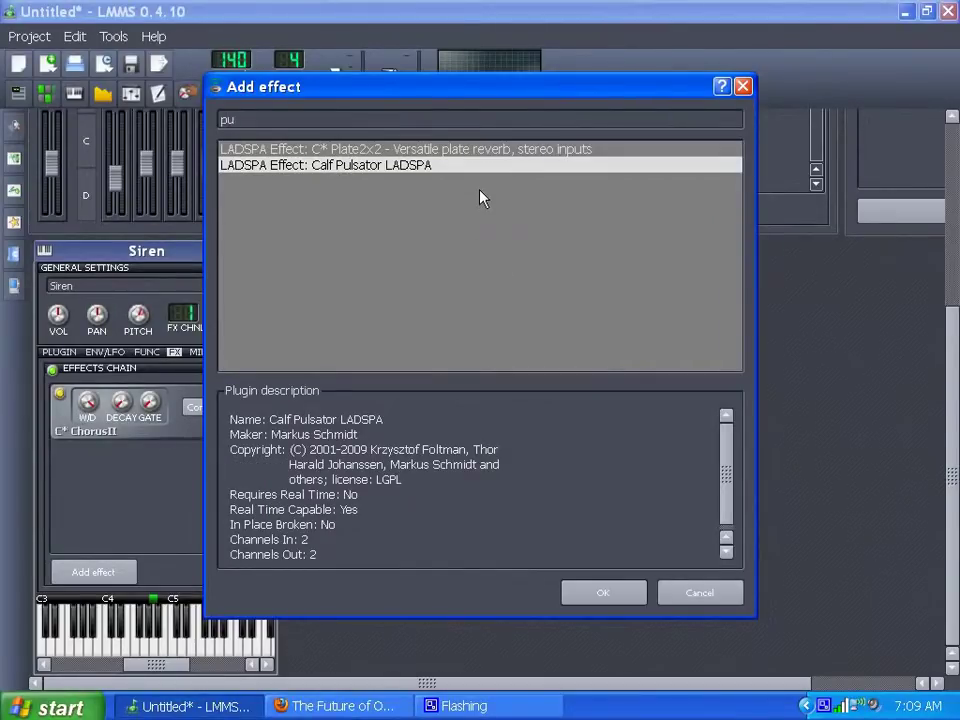
pyautogui.click(601, 594)
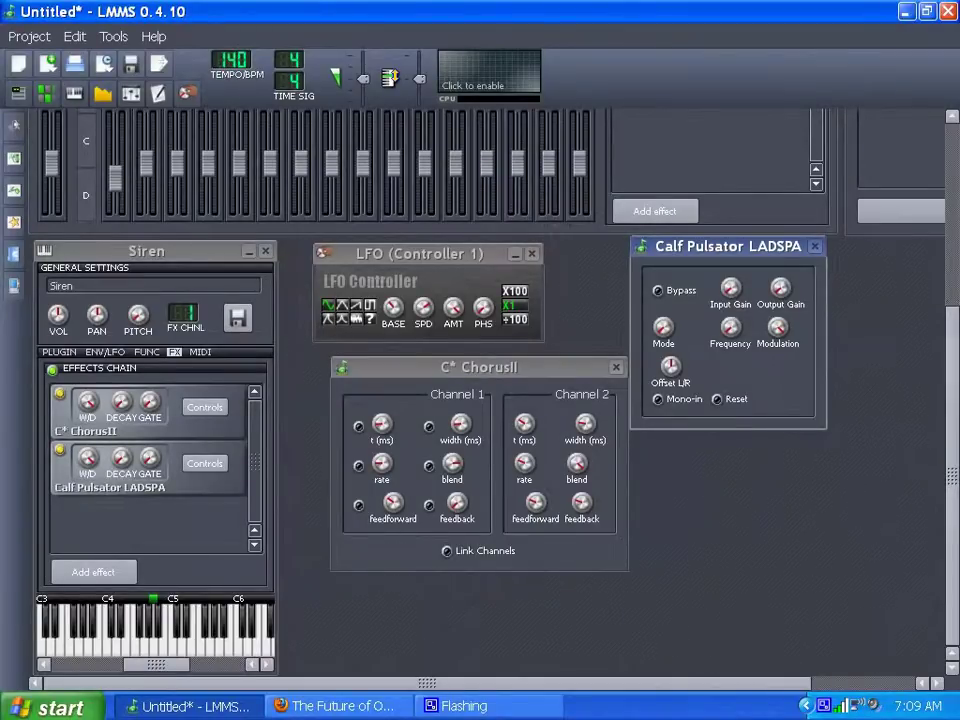
# Play the beat and adjust the Calf Pulsator's gain and frequency while listening
pyautogui.moveTo(955, 519); pyautogui.dragTo(957, 378)
pyautogui.scroll(1, 955, 383)
pyautogui.click(617, 165)
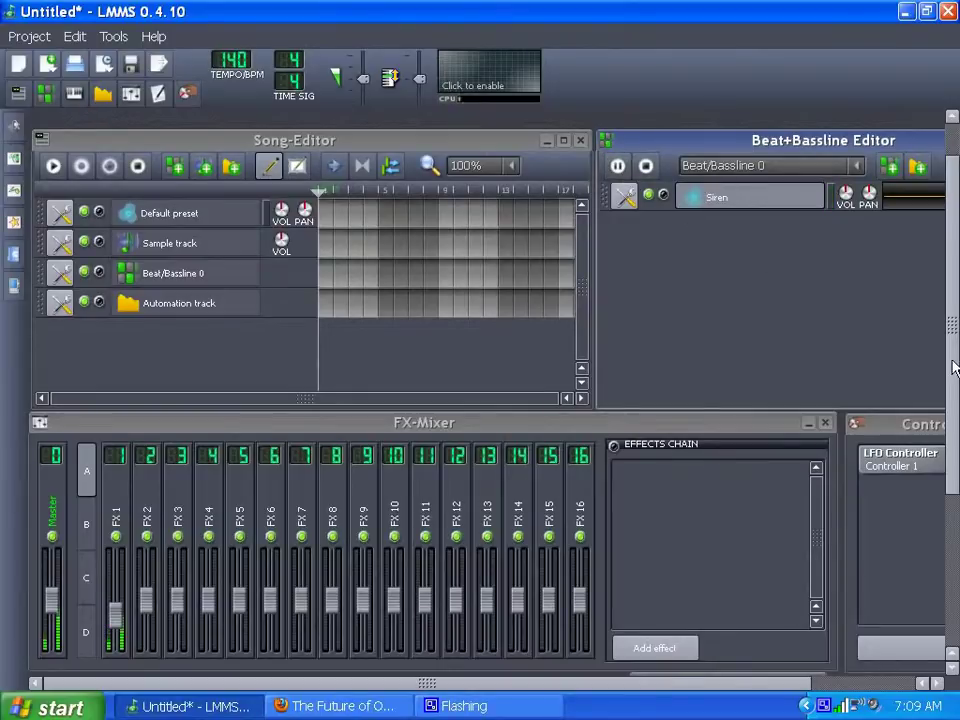
pyautogui.scroll(-15, 955, 368)
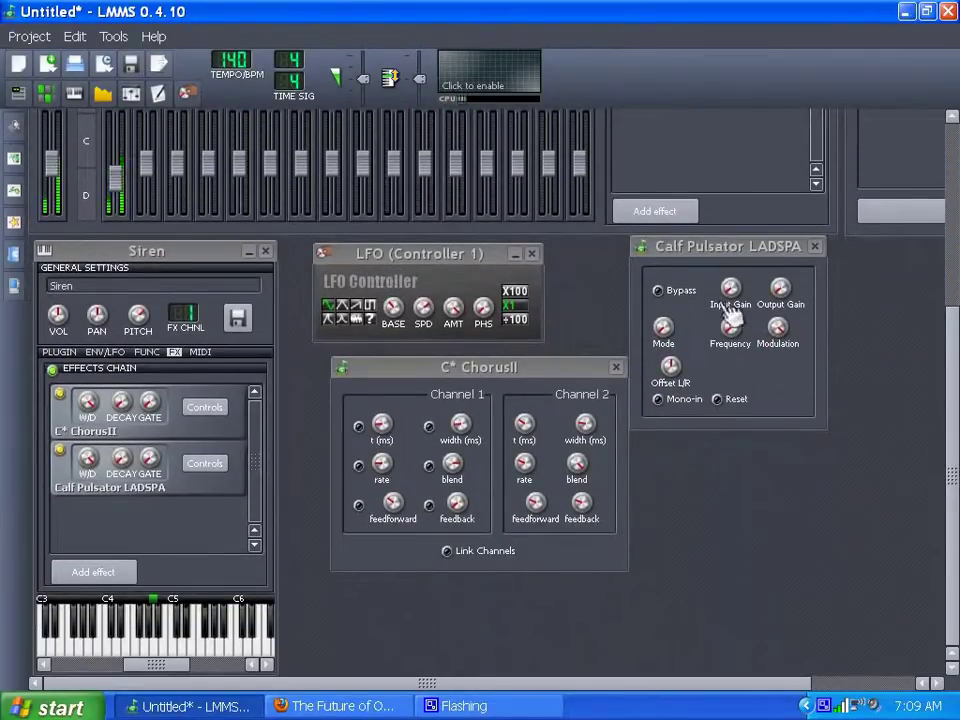
pyautogui.moveTo(736, 290)
pyautogui.mouseDown()
pyautogui.moveTo(736, 280)
pyautogui.moveTo(736, 290)
pyautogui.mouseUp()
pyautogui.moveTo(786, 312); pyautogui.dragTo(741, 330)
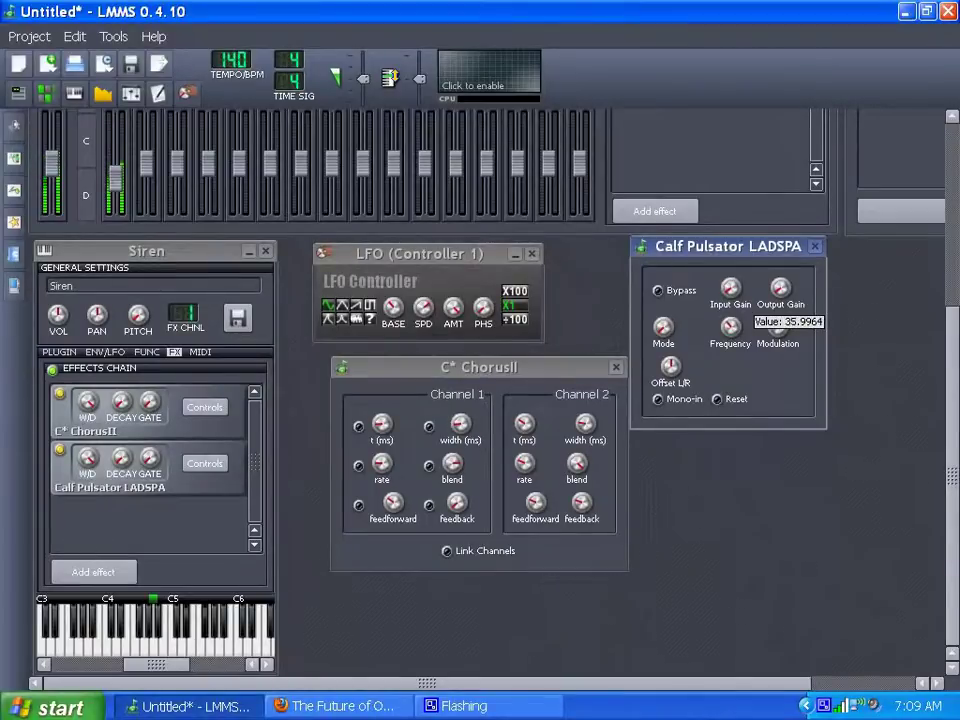
# Adjust the Calf Pulsator's mode, frequency, modulation and L/R offset, and stop the beat playback
pyautogui.moveTo(664, 326); pyautogui.dragTo(663, 327)
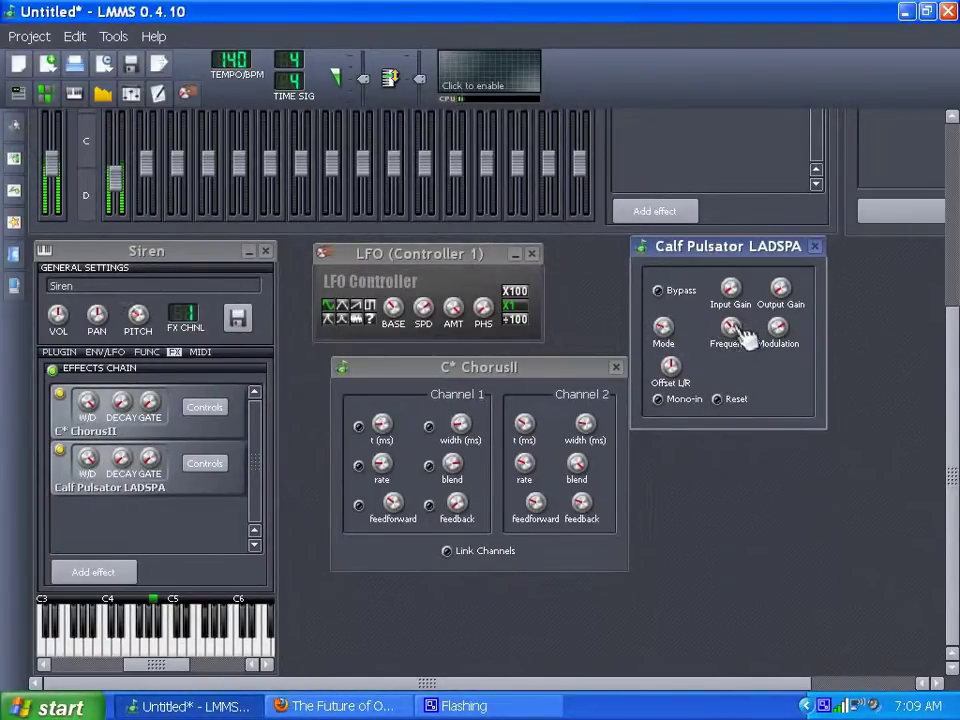
pyautogui.moveTo(742, 333)
pyautogui.mouseDown()
pyautogui.moveTo(742, 320)
pyautogui.moveTo(736, 327)
pyautogui.mouseUp()
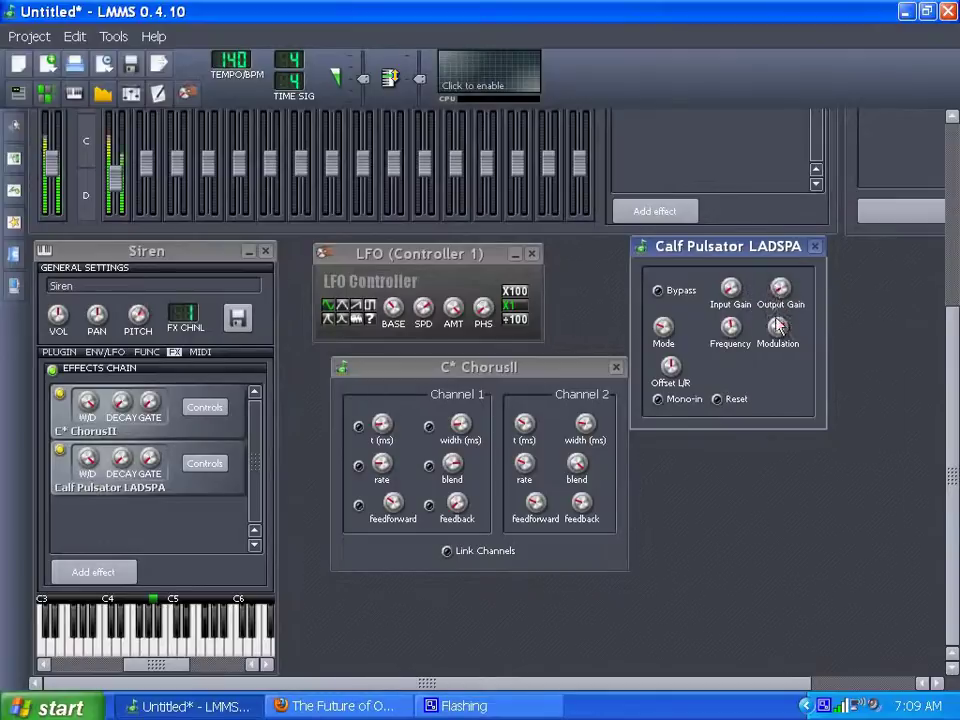
pyautogui.click(778, 328)
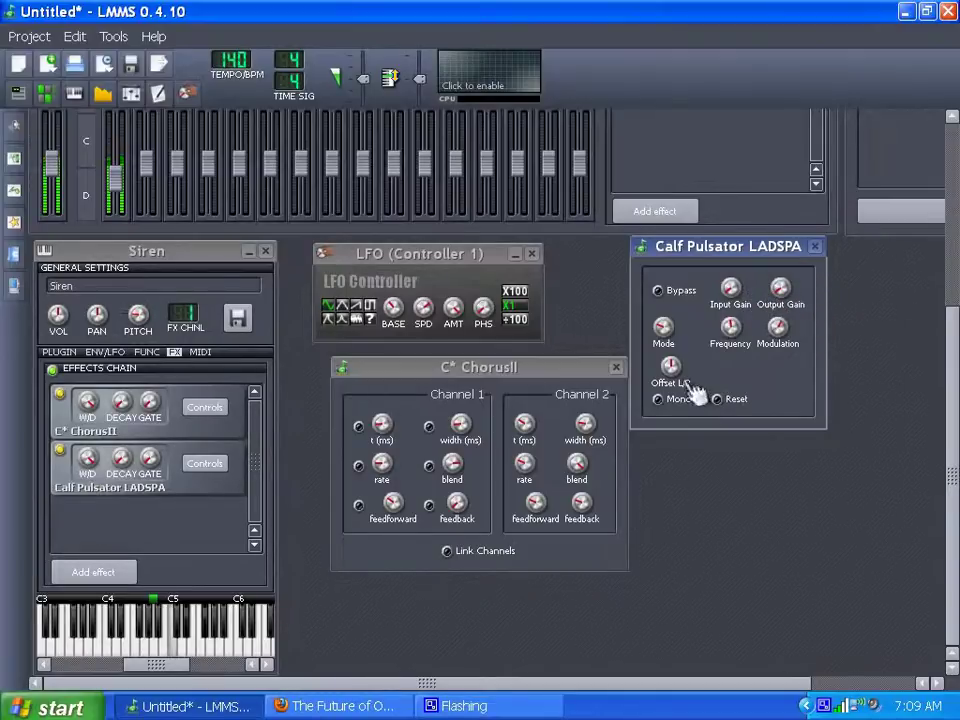
pyautogui.click(670, 366)
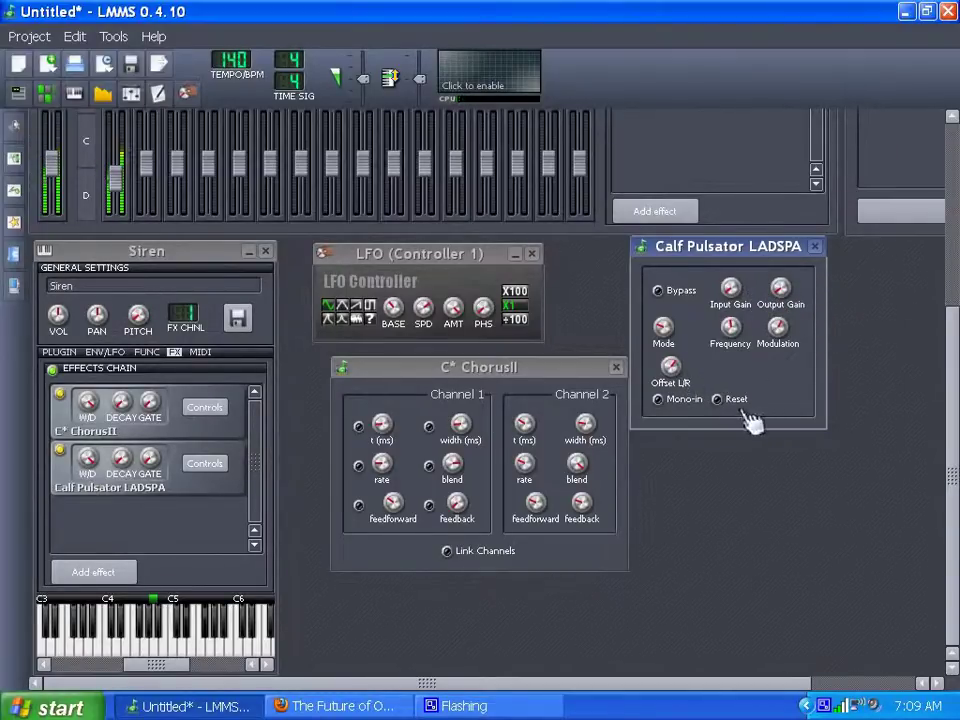
pyautogui.moveTo(731, 327); pyautogui.dragTo(731, 345)
pyautogui.scroll(8, 935, 280)
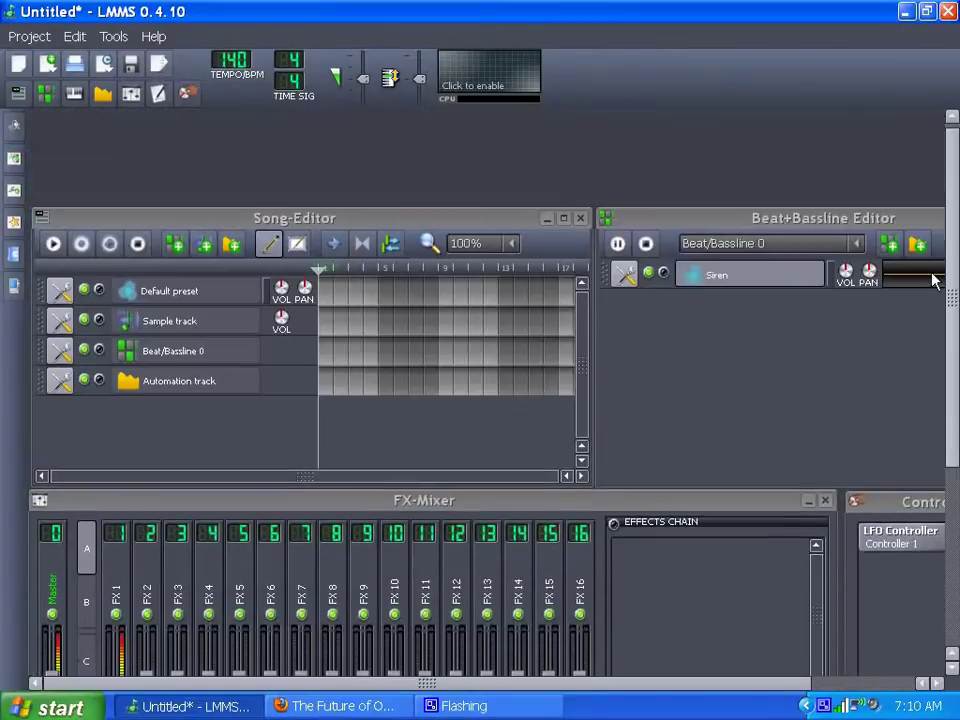
pyautogui.scroll(1, 935, 280)
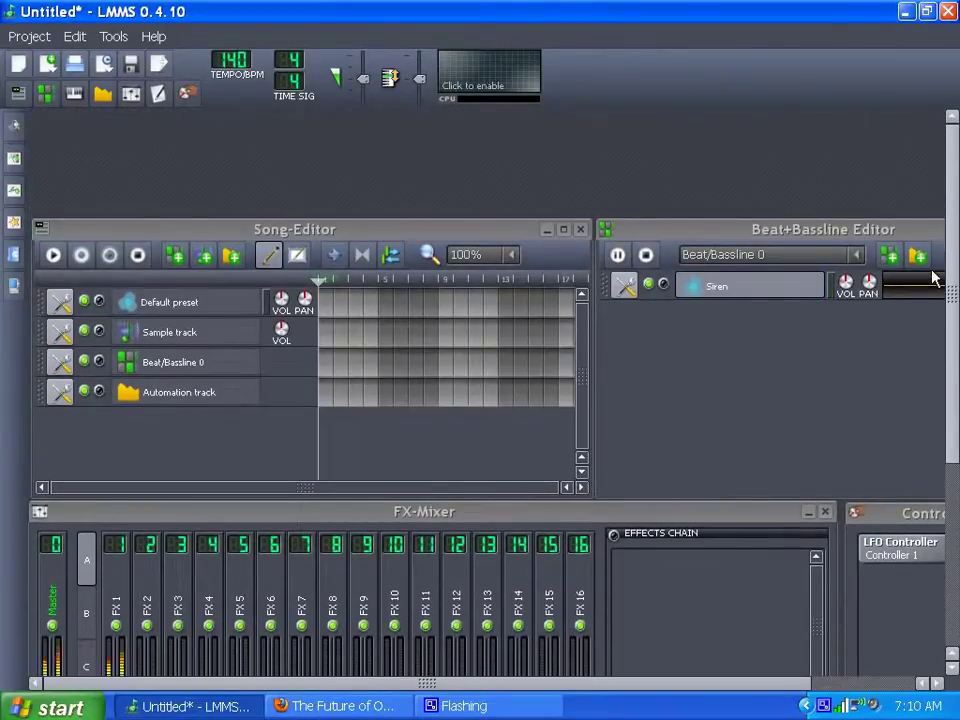
pyautogui.click(648, 258)
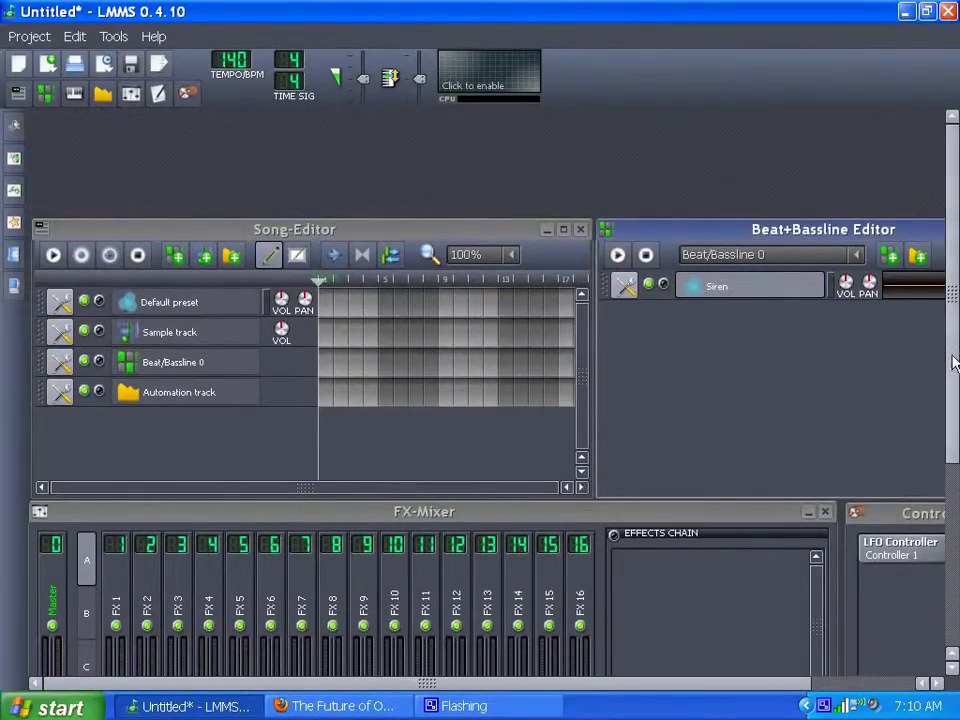
# Add the LADSPA effect TAP Pitch Shifter to the Siren instrument's effects chain
pyautogui.moveTo(955, 365); pyautogui.dragTo(955, 590)
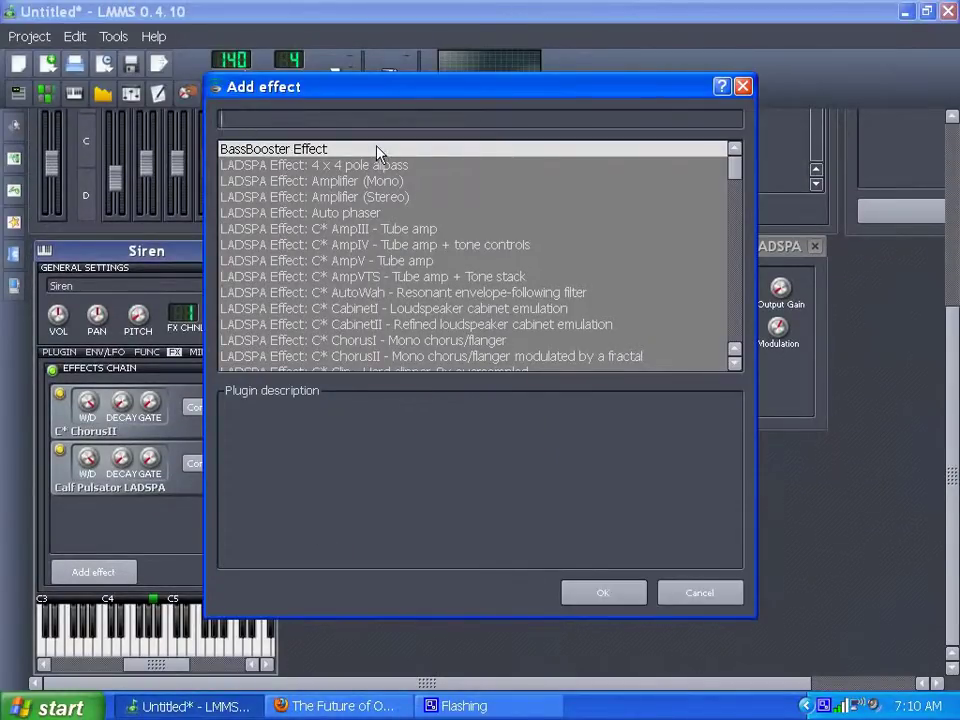
pyautogui.write('pi')
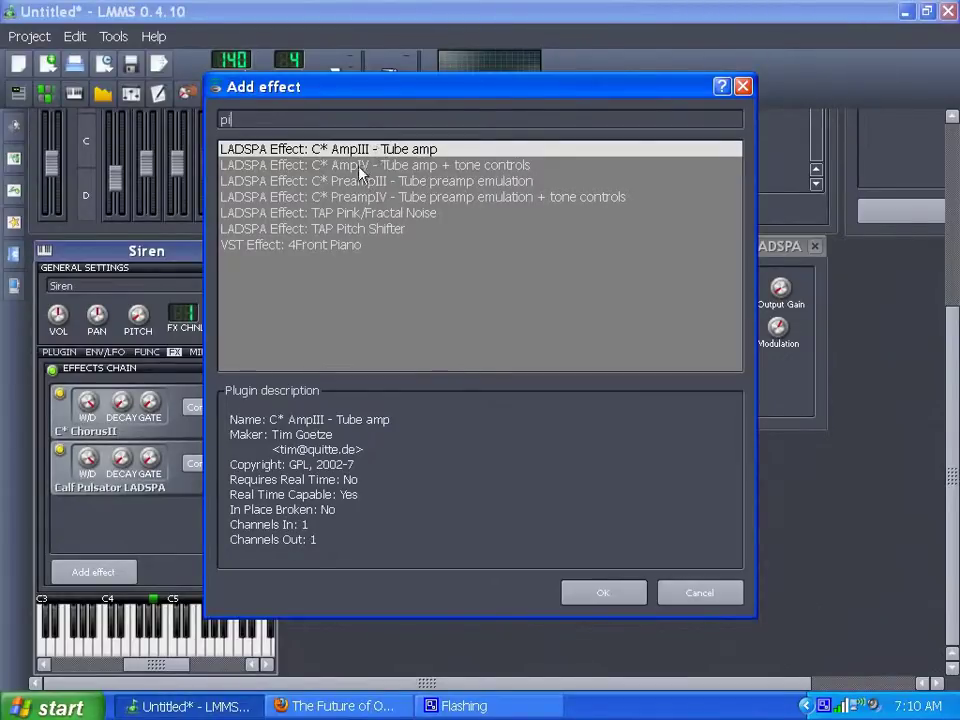
pyautogui.click(398, 231)
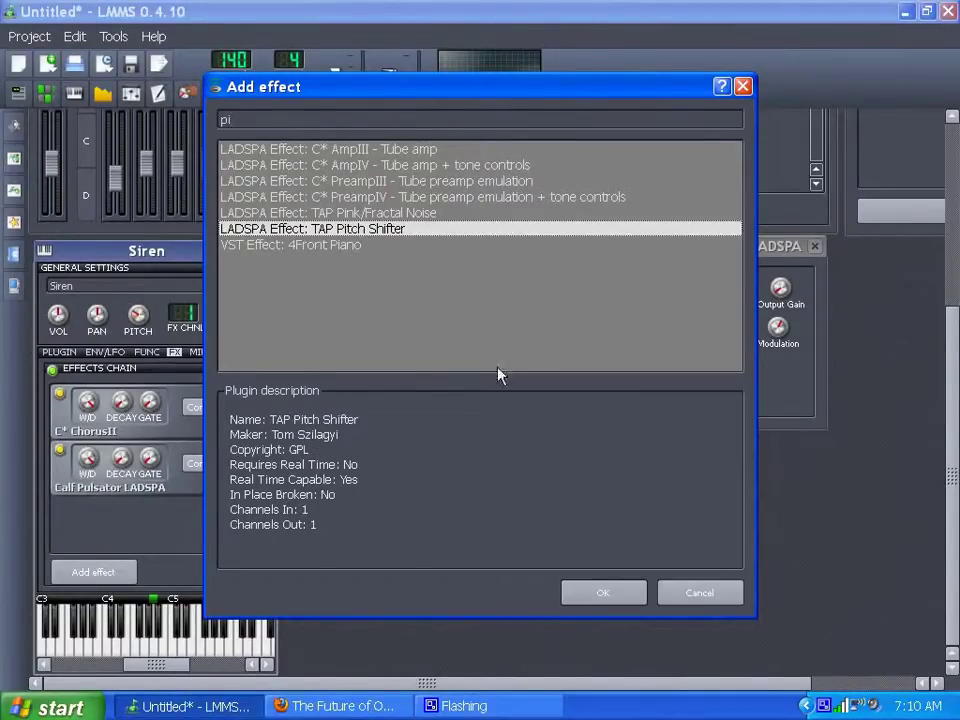
pyautogui.click(592, 593)
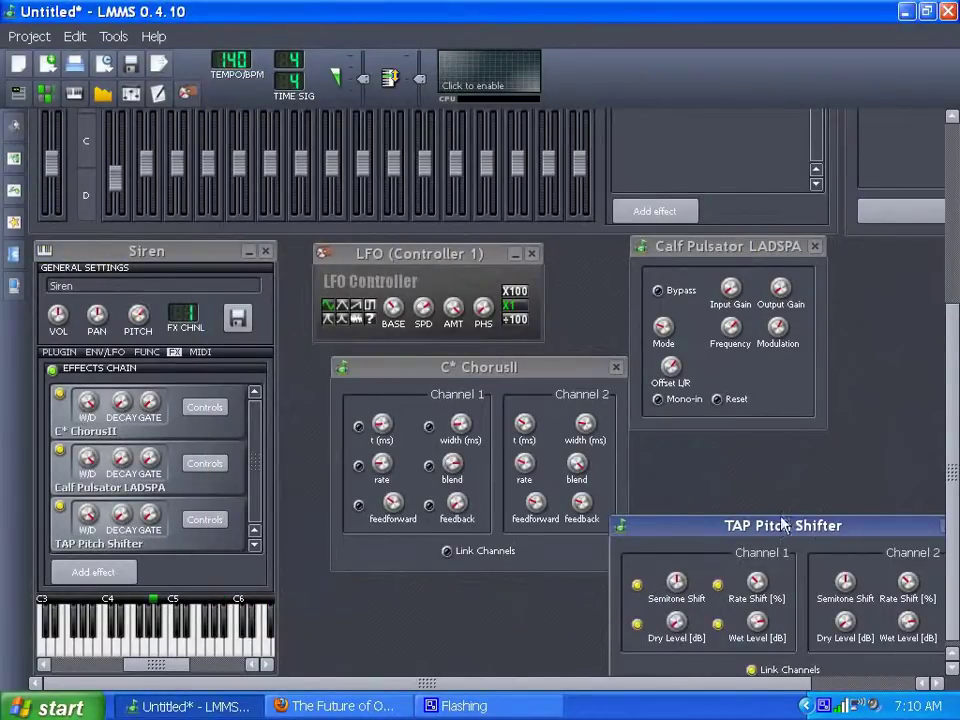
# Move the TAP Pitch Shifter window below the C* ChorusII window
pyautogui.scroll(10, 480, 390)
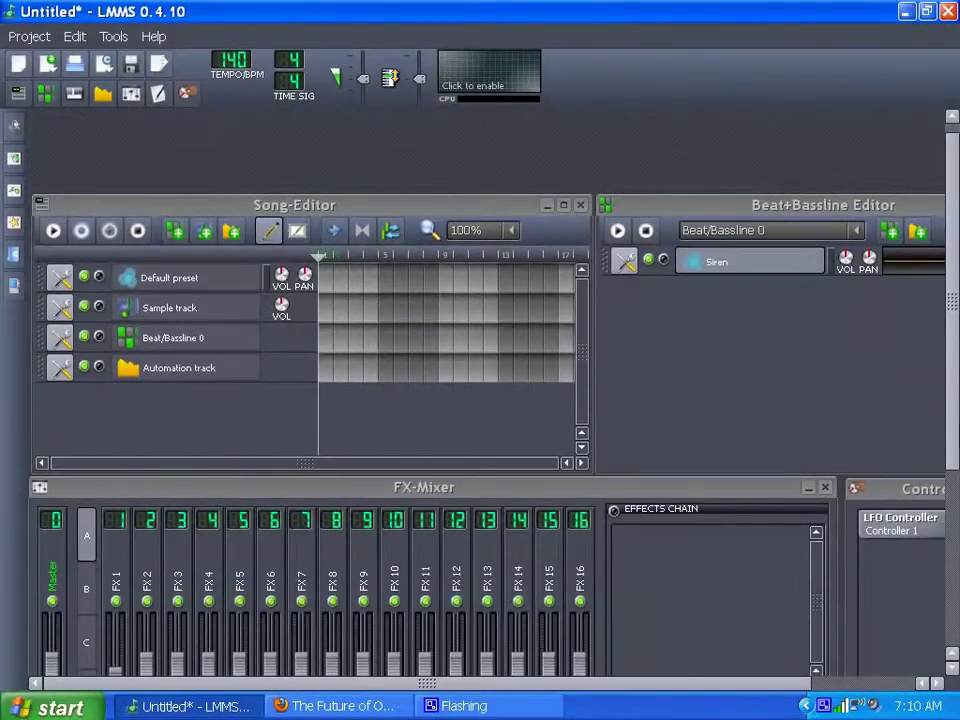
pyautogui.scroll(-10, 714, 305)
pyautogui.moveTo(827, 525); pyautogui.dragTo(538, 585)
# Play the beat with the pitch shifter added and lower the FX 1 channel's fader further
pyautogui.scroll(10, 955, 483)
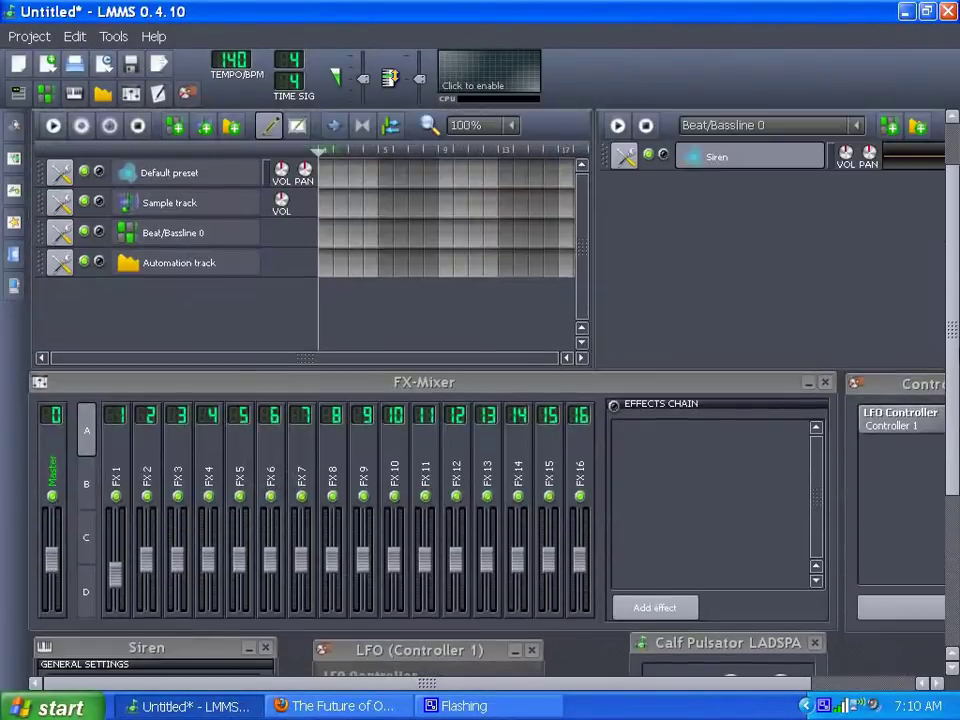
pyautogui.scroll(-10, 952, 386)
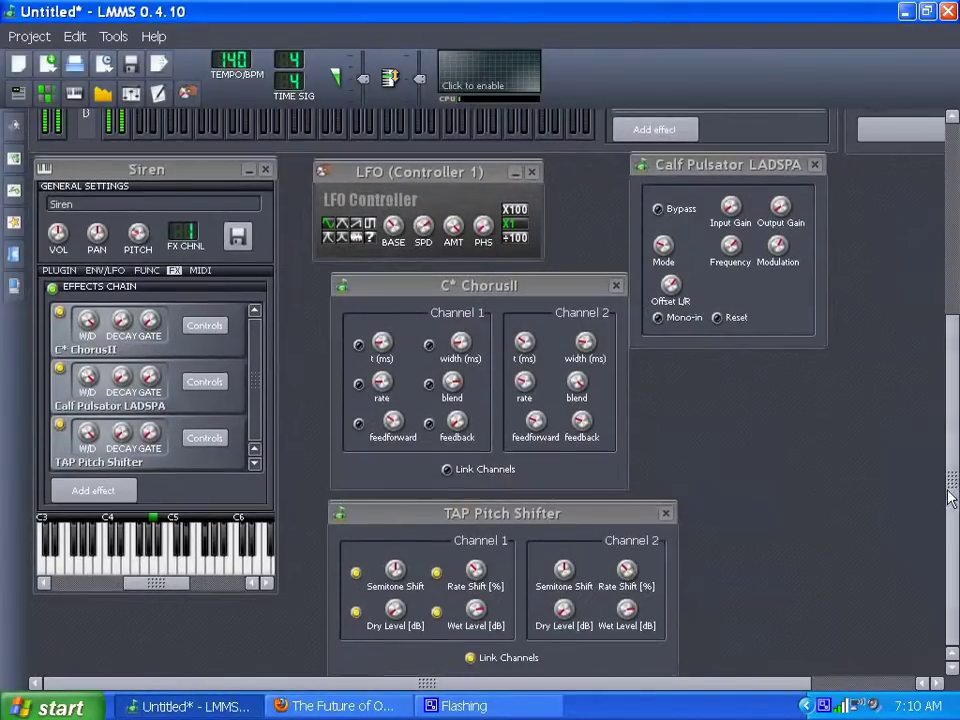
pyautogui.scroll(5, 948, 497)
pyautogui.moveTo(116, 346); pyautogui.dragTo(128, 395)
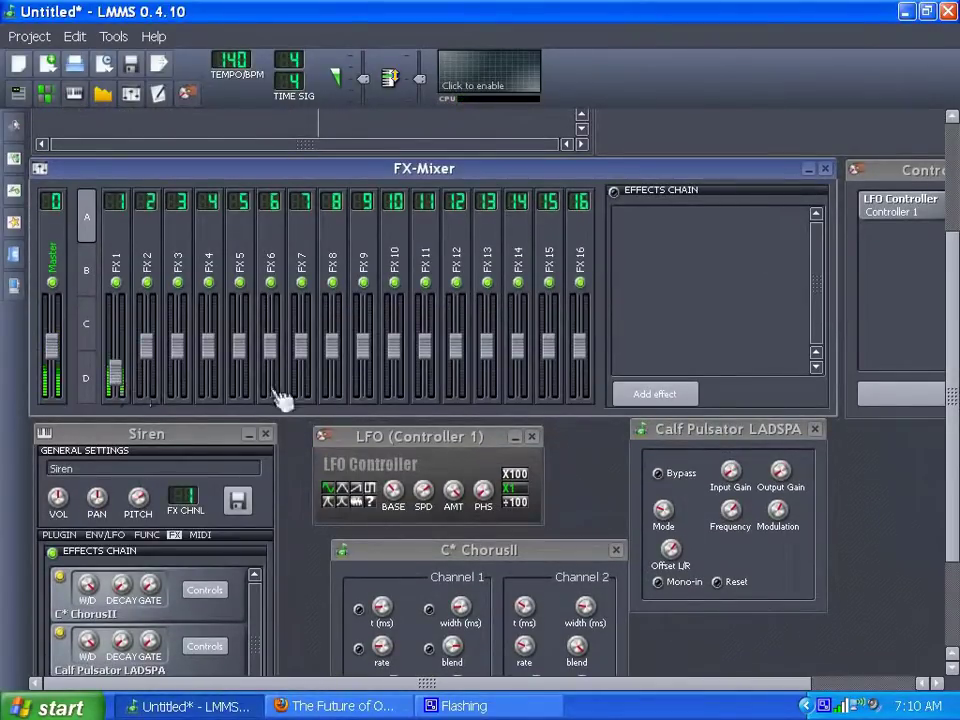
# Adjust the TAP Pitch Shifter's semitone shift, rate shift, dry level and wet level while the beat plays
pyautogui.scroll(-5, 940, 500)
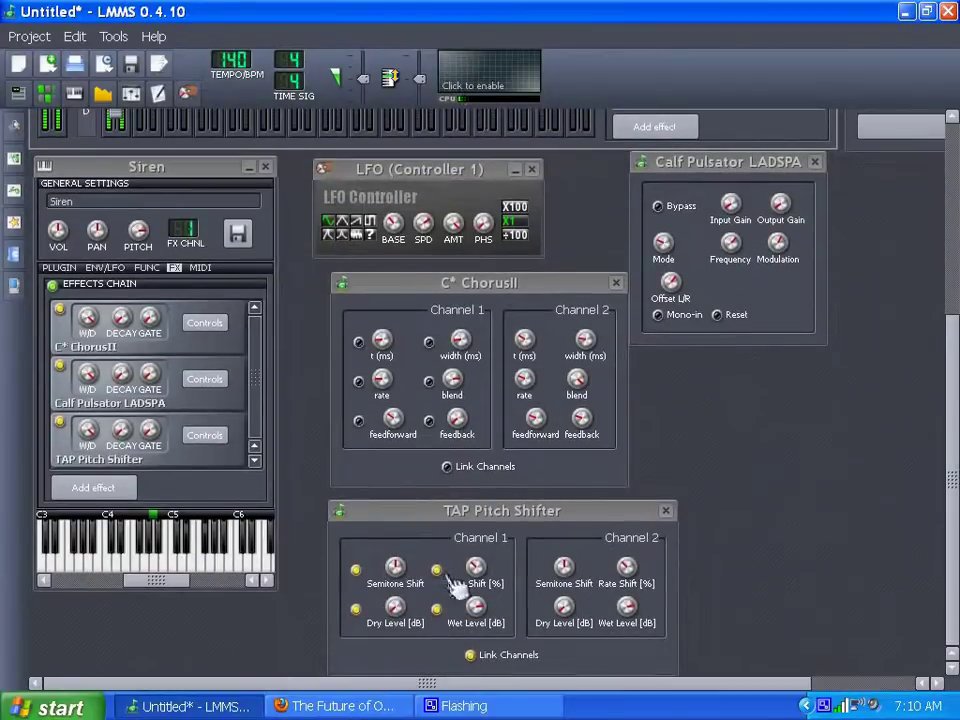
pyautogui.moveTo(396, 566); pyautogui.dragTo(396, 590)
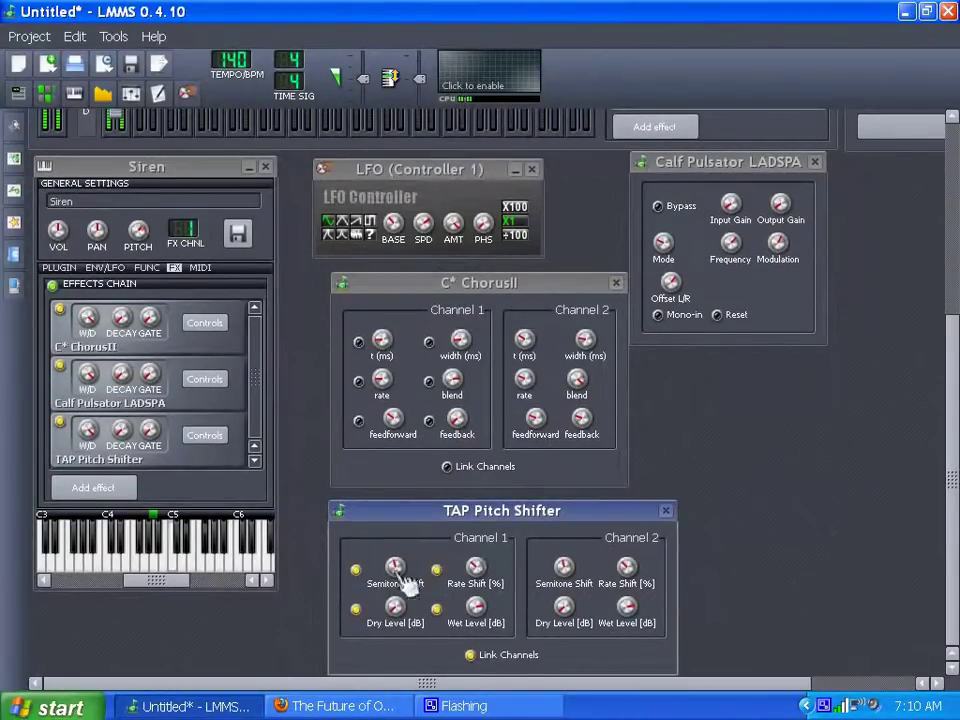
pyautogui.moveTo(478, 568); pyautogui.dragTo(478, 545)
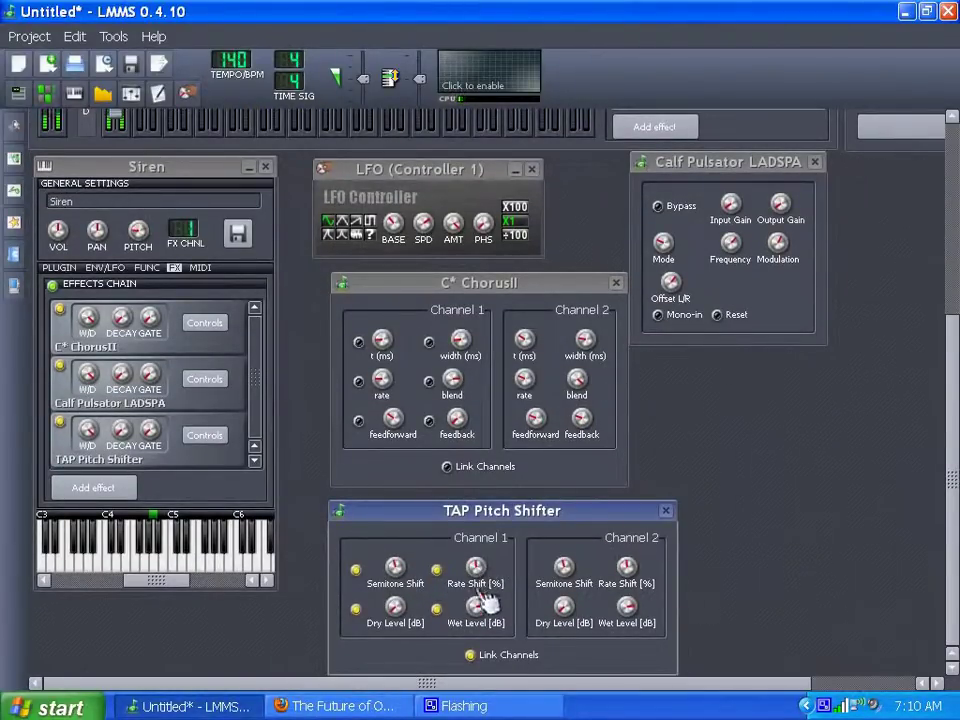
pyautogui.moveTo(400, 612)
pyautogui.mouseDown()
pyautogui.moveTo(400, 645)
pyautogui.moveTo(400, 637)
pyautogui.mouseUp()
pyautogui.moveTo(481, 611); pyautogui.dragTo(481, 609)
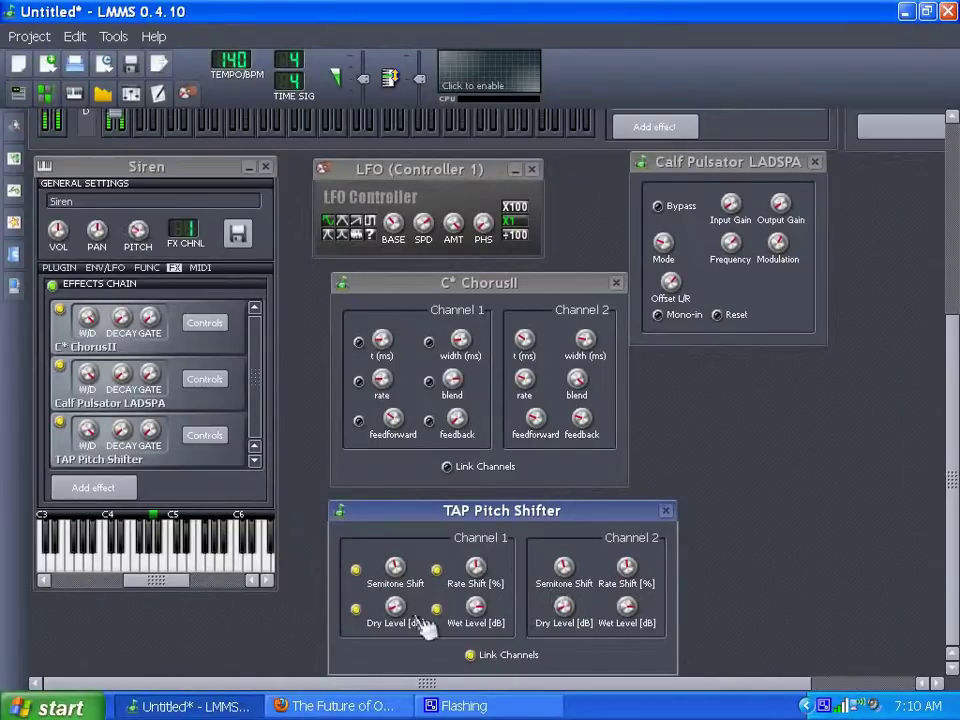
pyautogui.moveTo(475, 571); pyautogui.dragTo(475, 557)
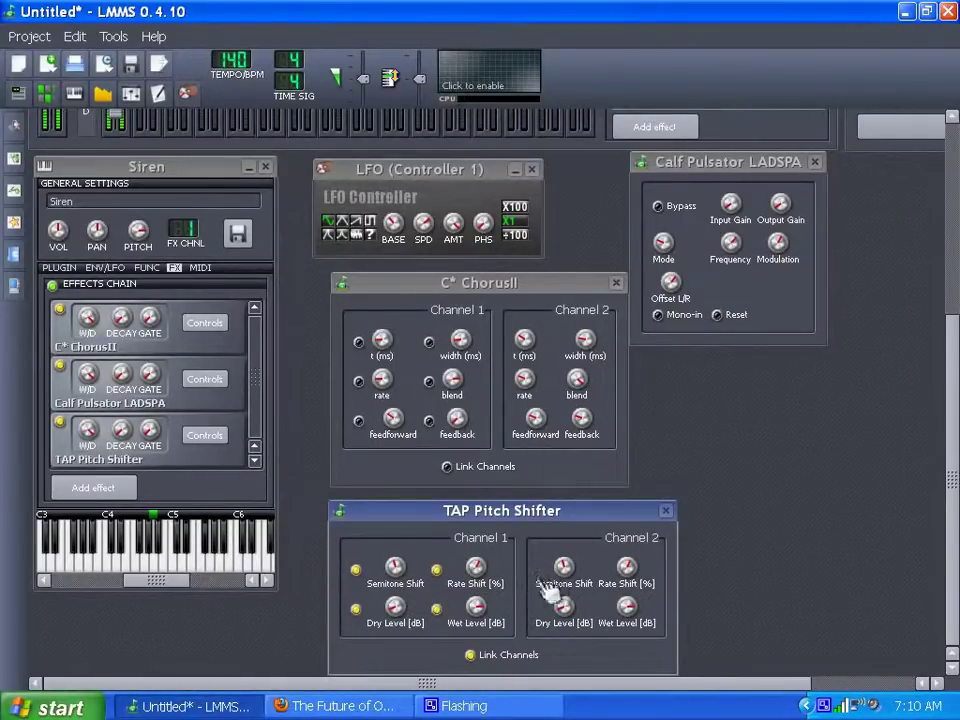
# Unlink the TAP Pitch Shifter's two channels and stop the beat playback
pyautogui.click(467, 656)
pyautogui.moveTo(564, 567); pyautogui.dragTo(570, 575)
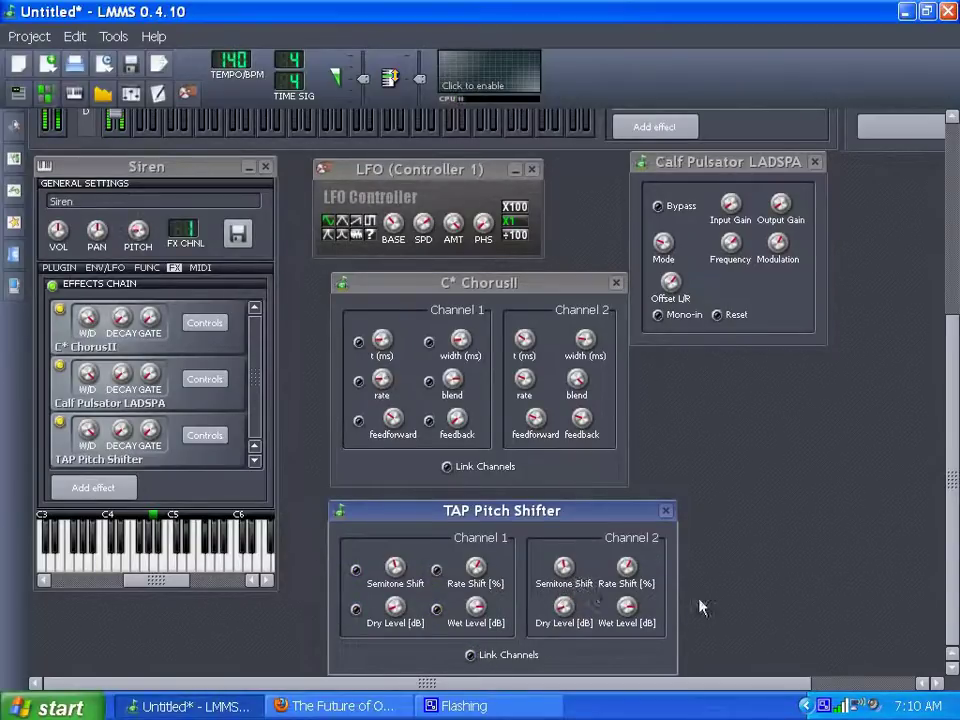
pyautogui.moveTo(955, 553); pyautogui.dragTo(956, 362)
# Add the LADSPA effect Calf Reverb to the Siren instrument's effects chain
pyautogui.scroll(-3, 932, 382)
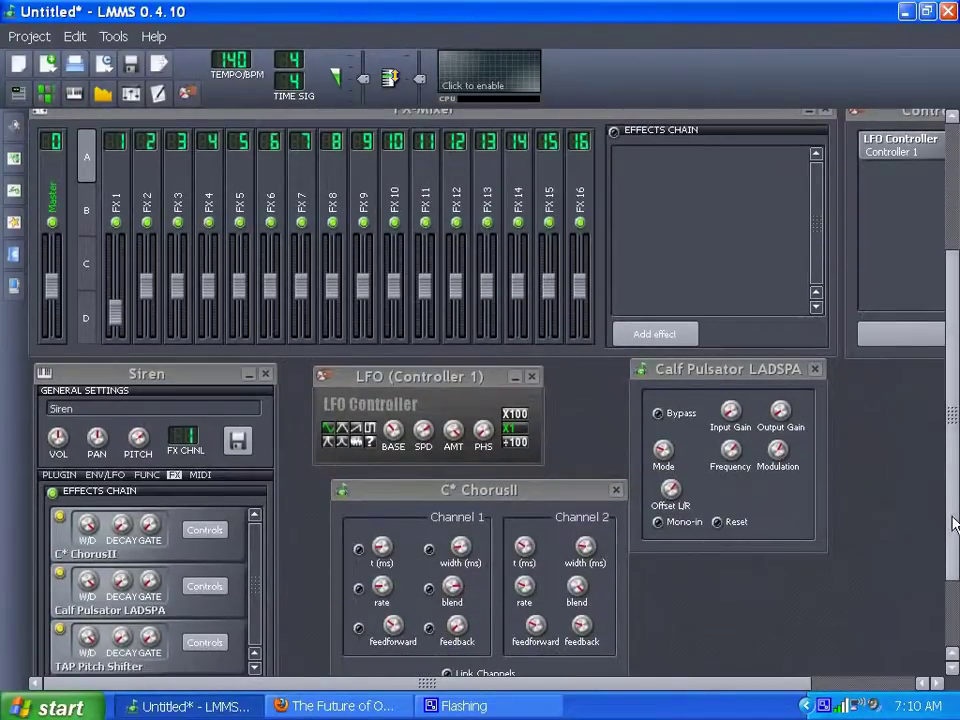
pyautogui.scroll(-3, 913, 529)
pyautogui.click(95, 488)
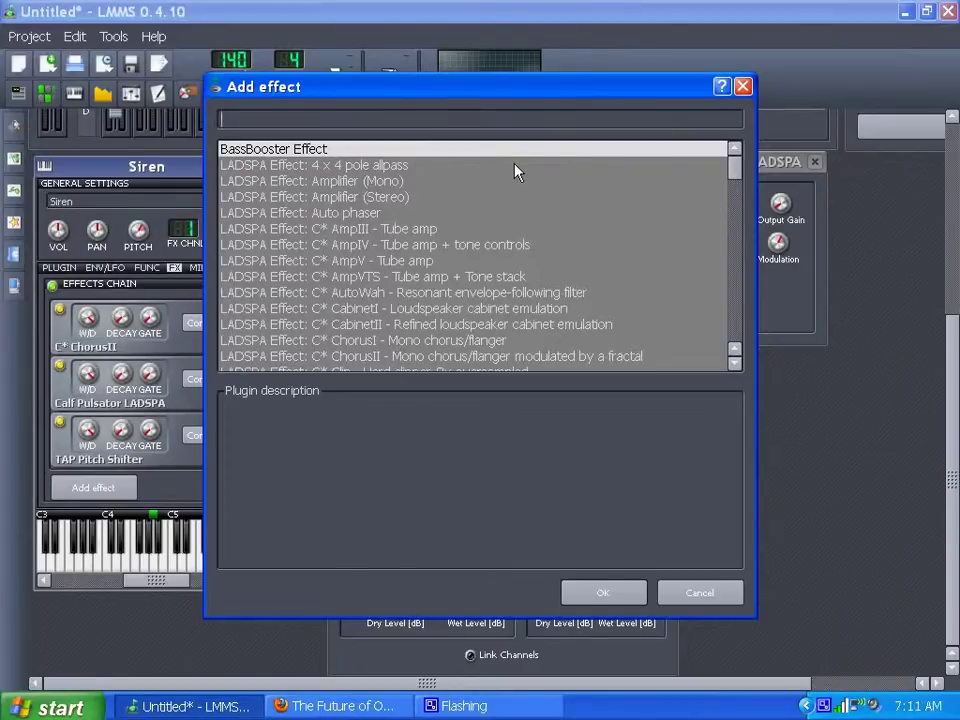
pyautogui.write('re')
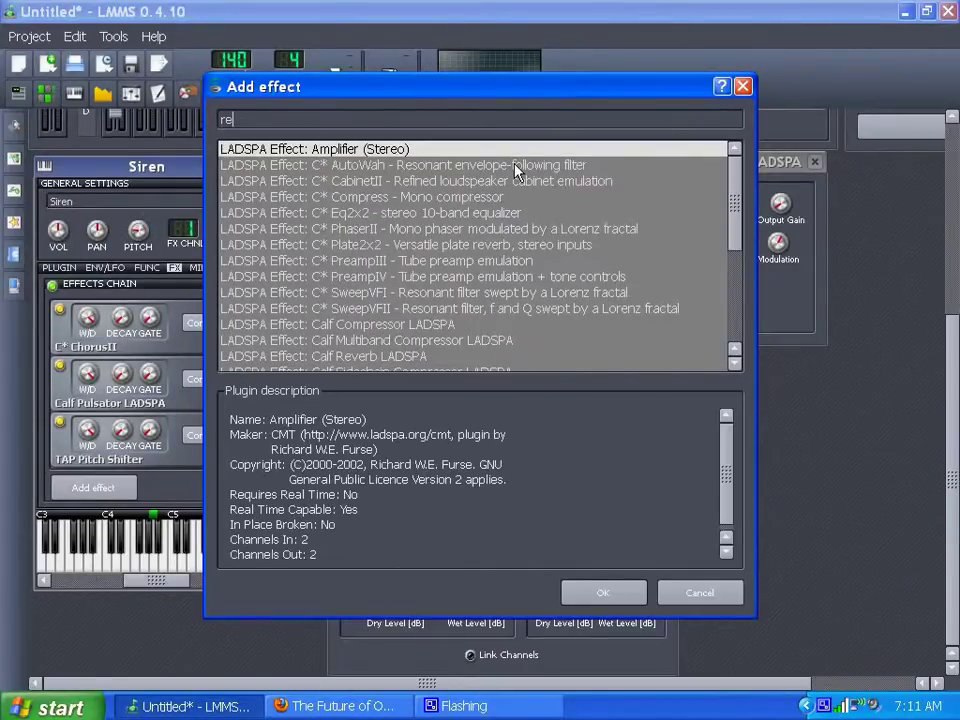
pyautogui.write('v')
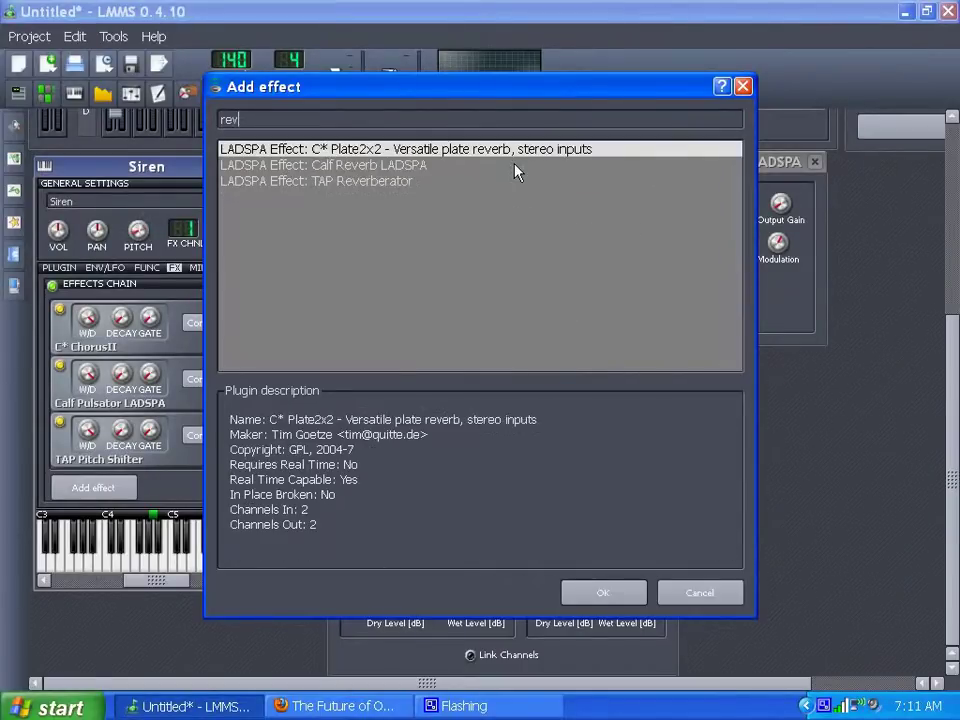
pyautogui.click(366, 172)
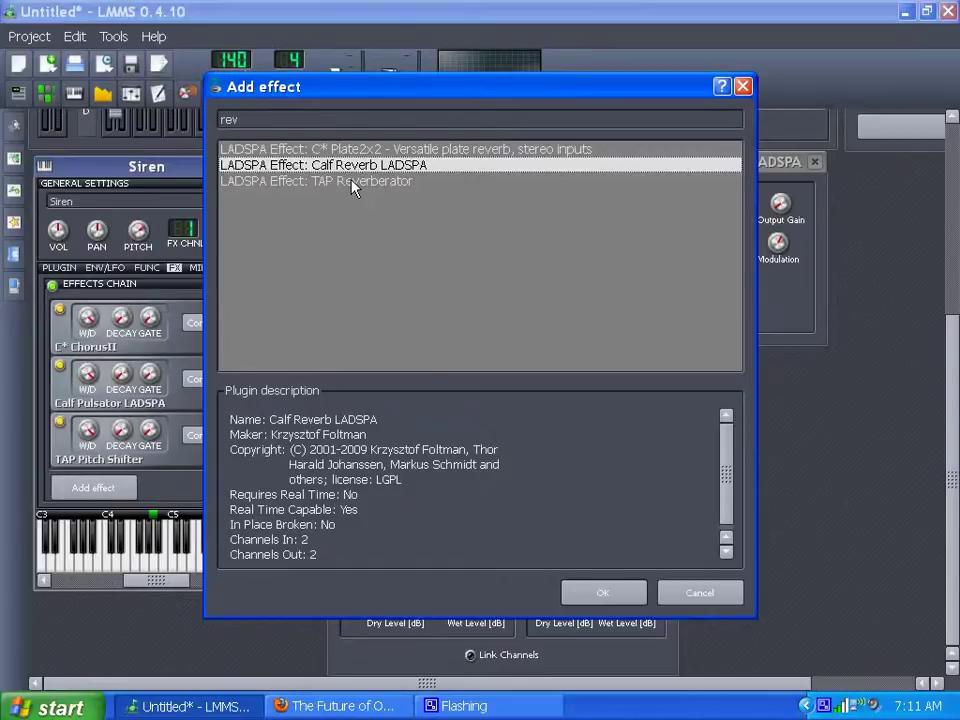
pyautogui.click(602, 590)
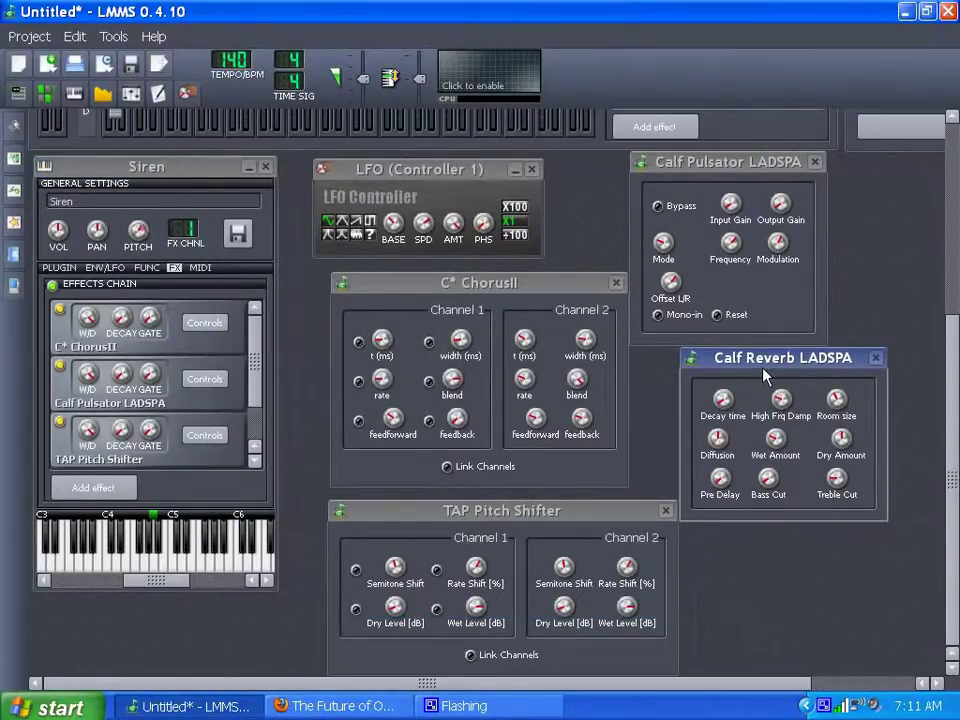
# Play the beat and adjust the Calf Reverb's controls, reducing its dry amount
pyautogui.moveTo(950, 392); pyautogui.dragTo(925, 238)
pyautogui.click(613, 160)
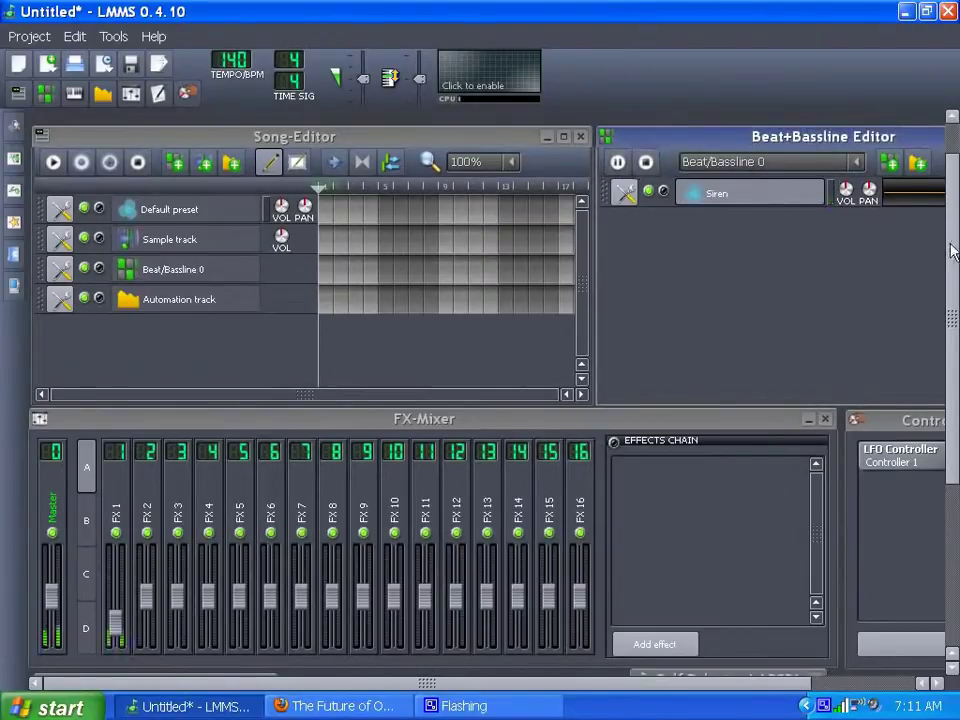
pyautogui.scroll(-7, 720, 300)
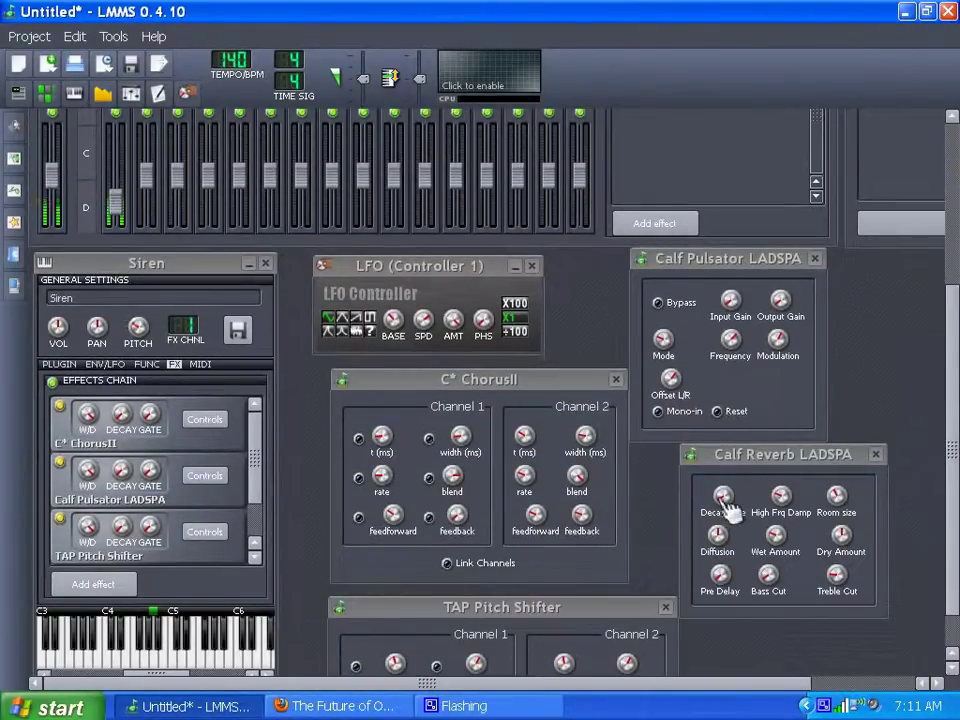
pyautogui.click(727, 517)
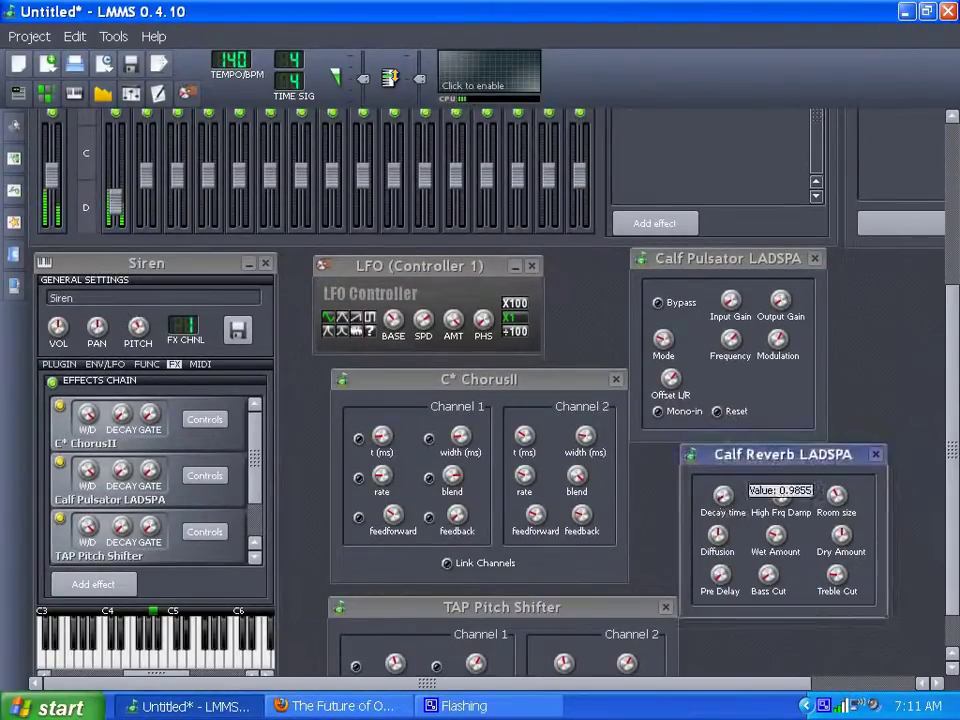
pyautogui.click(735, 537)
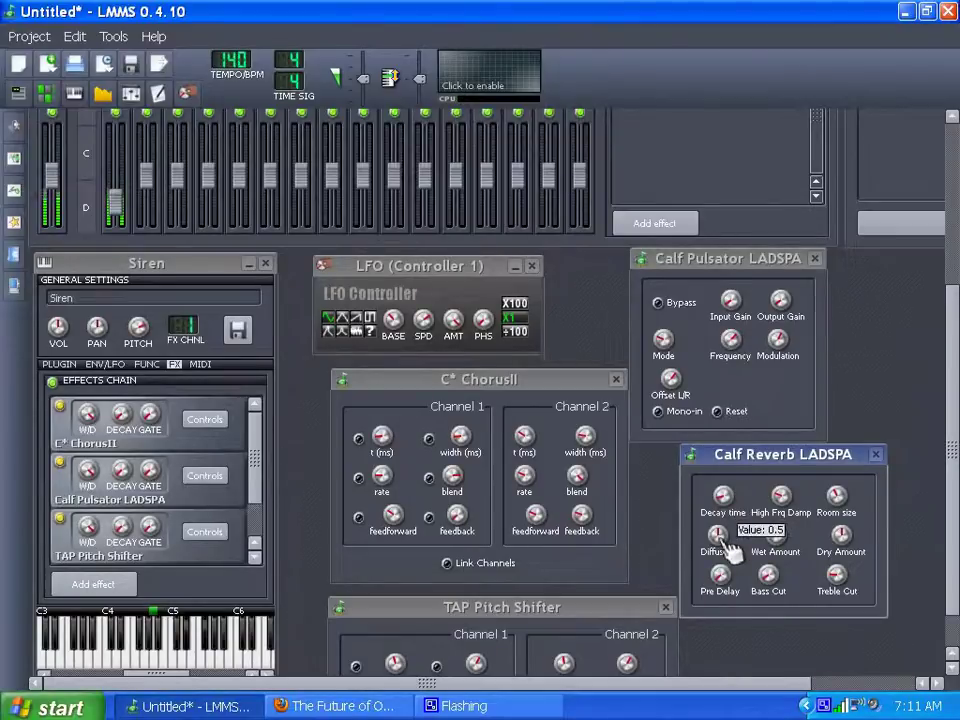
pyautogui.click(838, 576)
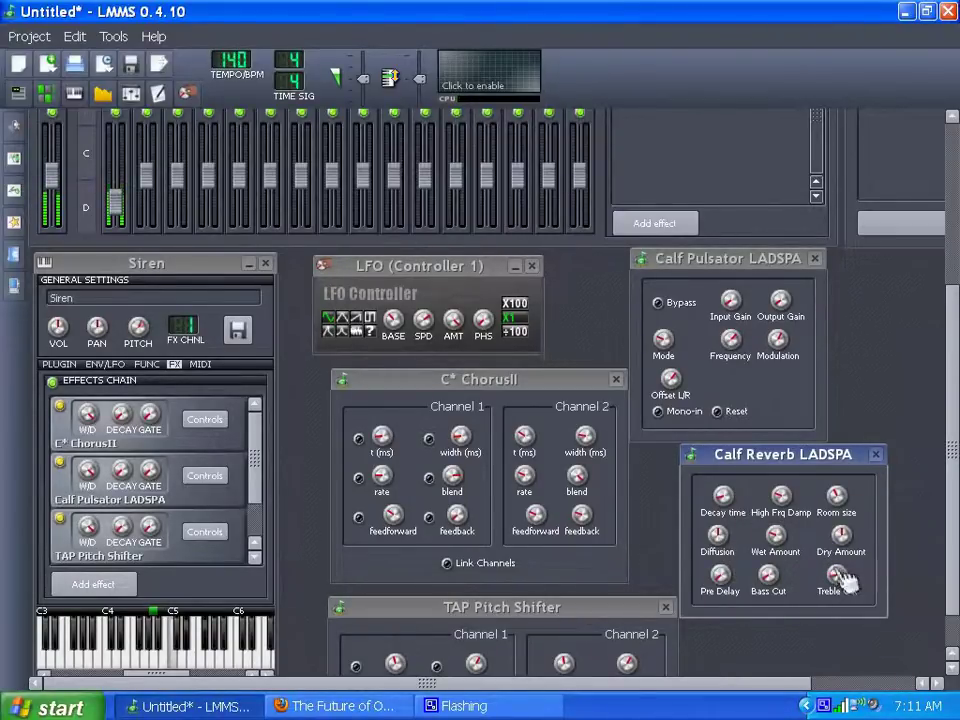
pyautogui.click(838, 498)
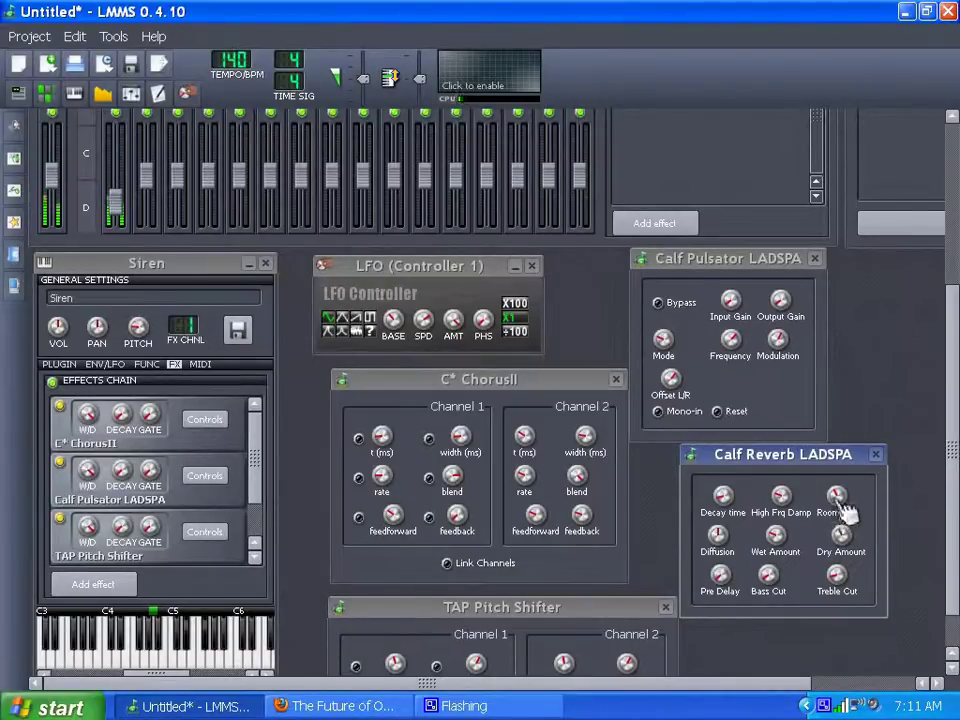
# Listen to the beat with the reverb applied and stop the playback in the Beat+Bassline Editor
pyautogui.moveTo(940, 430); pyautogui.dragTo(936, 264)
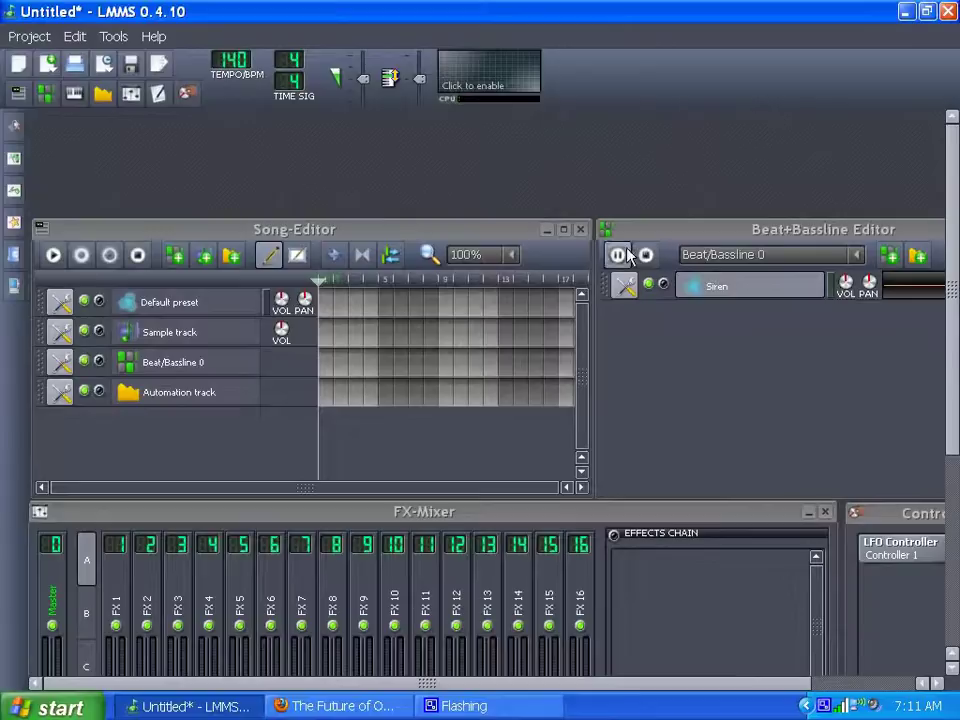
pyautogui.moveTo(953, 373); pyautogui.dragTo(945, 345)
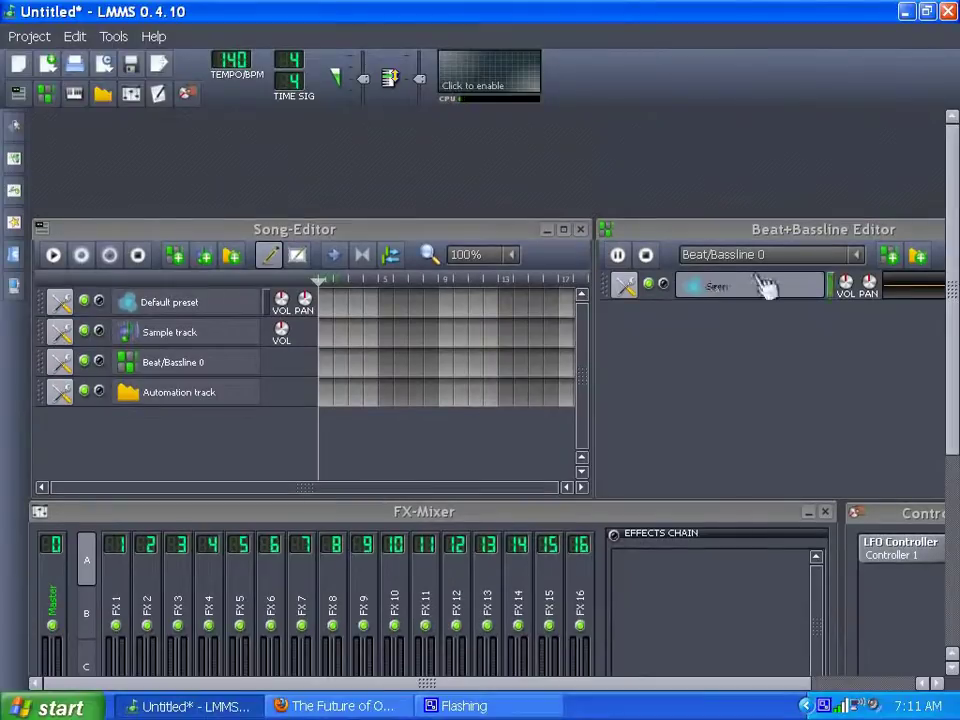
pyautogui.click(646, 257)
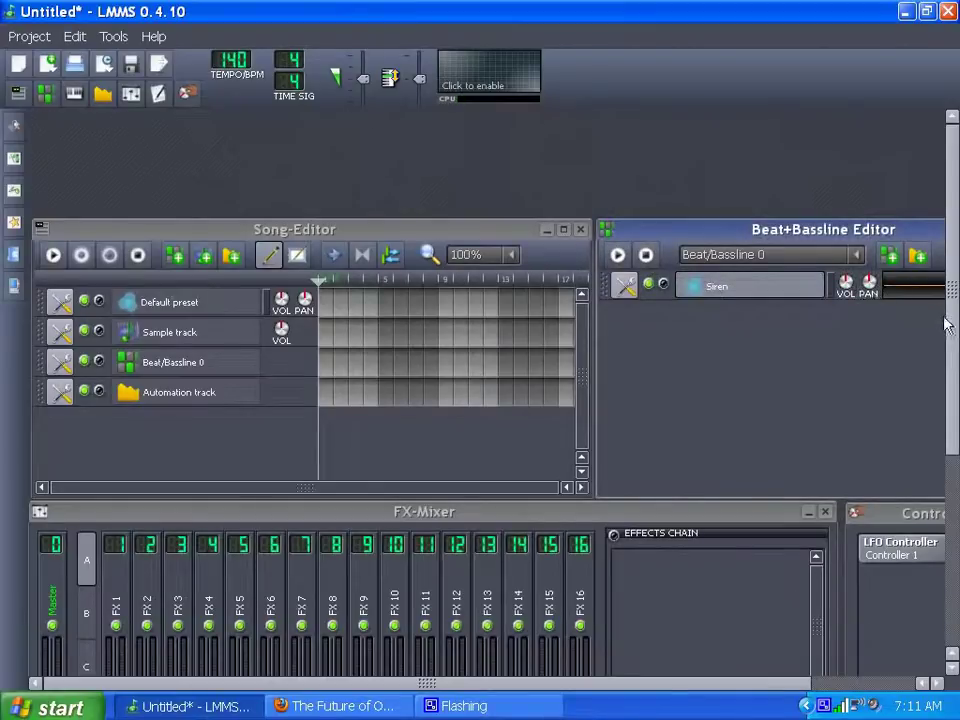
# Review the whole setup, from the song and beat editors and mixer to the LFO controller and effect windows
pyautogui.scroll(-10, 948, 321)
pyautogui.scroll(-5, 934, 300)
pyautogui.scroll(10, 934, 300)
pyautogui.scroll(-5, 950, 368)
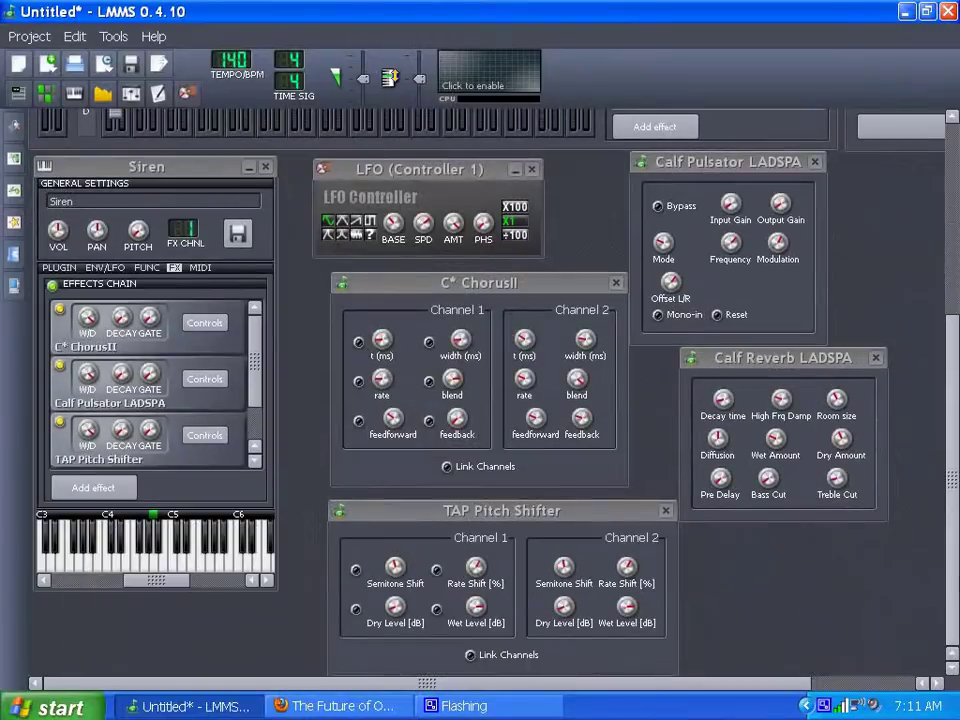
pyautogui.scroll(6, 934, 375)
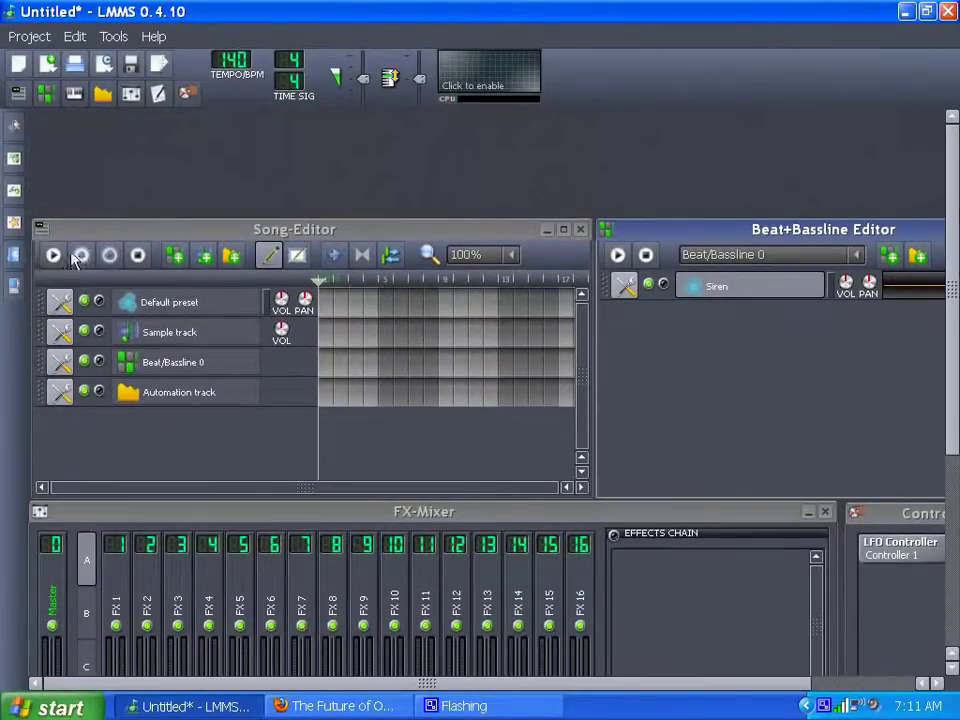
pyautogui.scroll(-5, 950, 278)
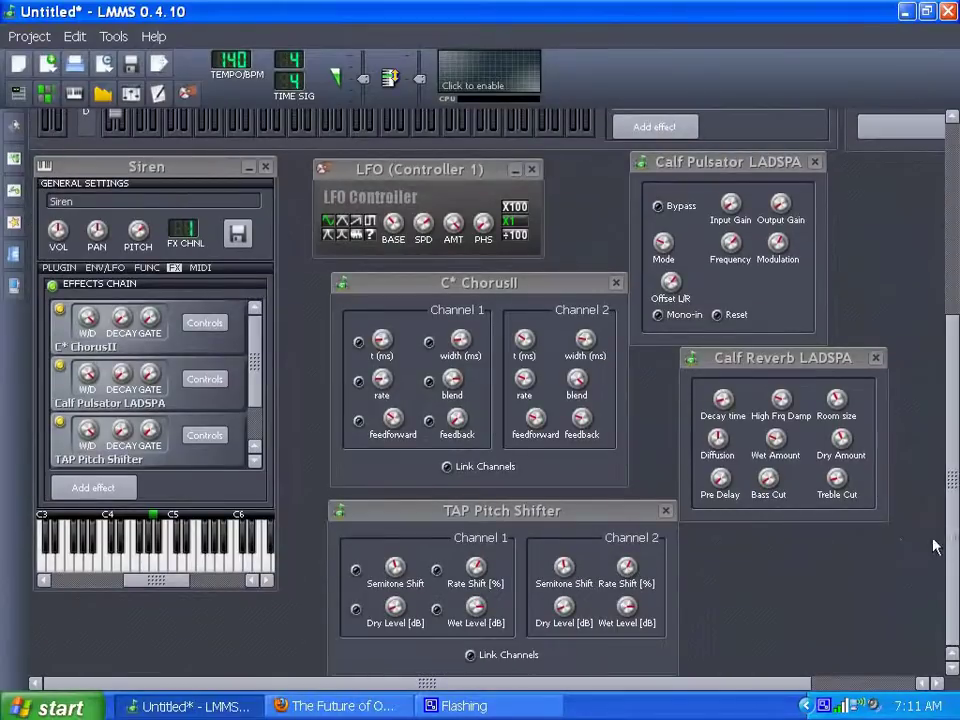
pyautogui.scroll(6, 930, 405)
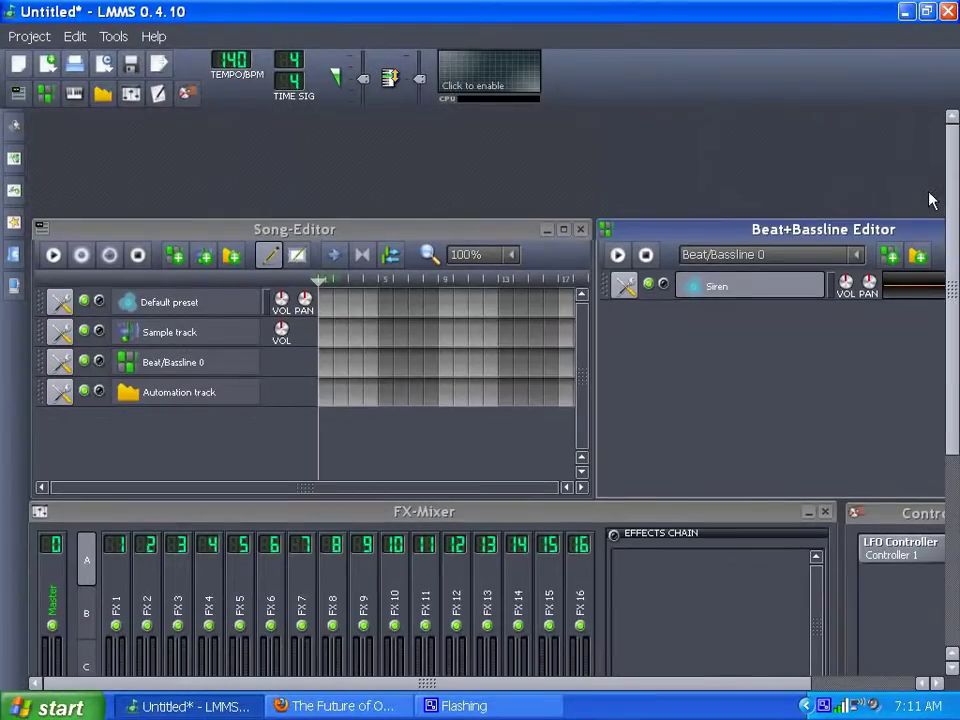
pyautogui.scroll(-4, 930, 197)
pyautogui.scroll(-2, 480, 400)
pyautogui.moveTo(946, 515)
pyautogui.mouseDown()
pyautogui.moveTo(958, 312)
pyautogui.moveTo(958, 520)
pyautogui.mouseUp()
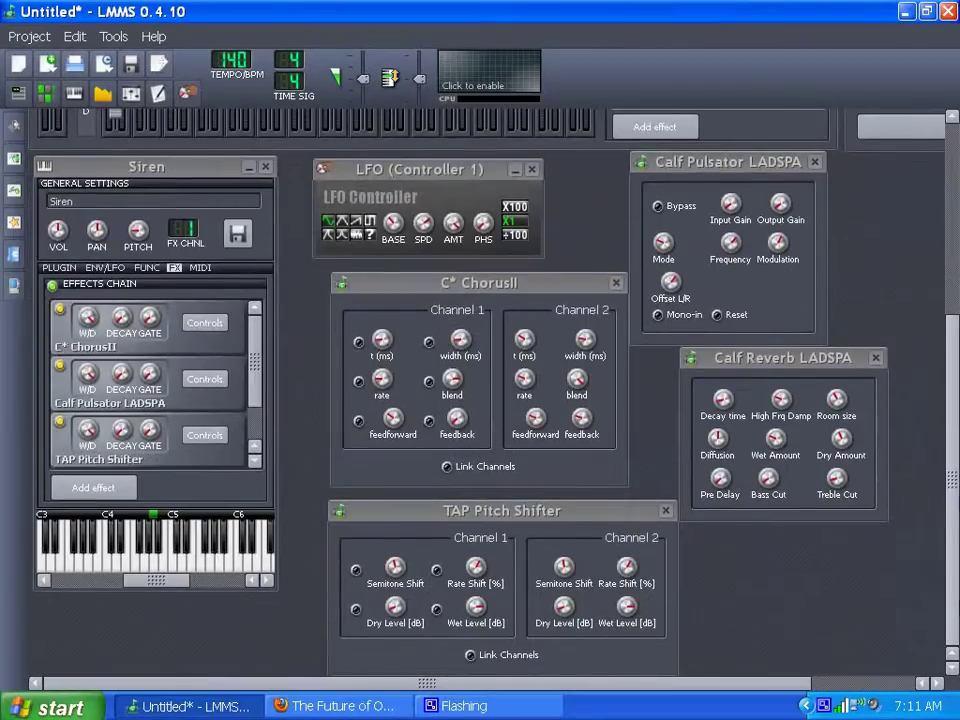
pyautogui.scroll(8, 950, 400)
pyautogui.scroll(-8, 950, 400)
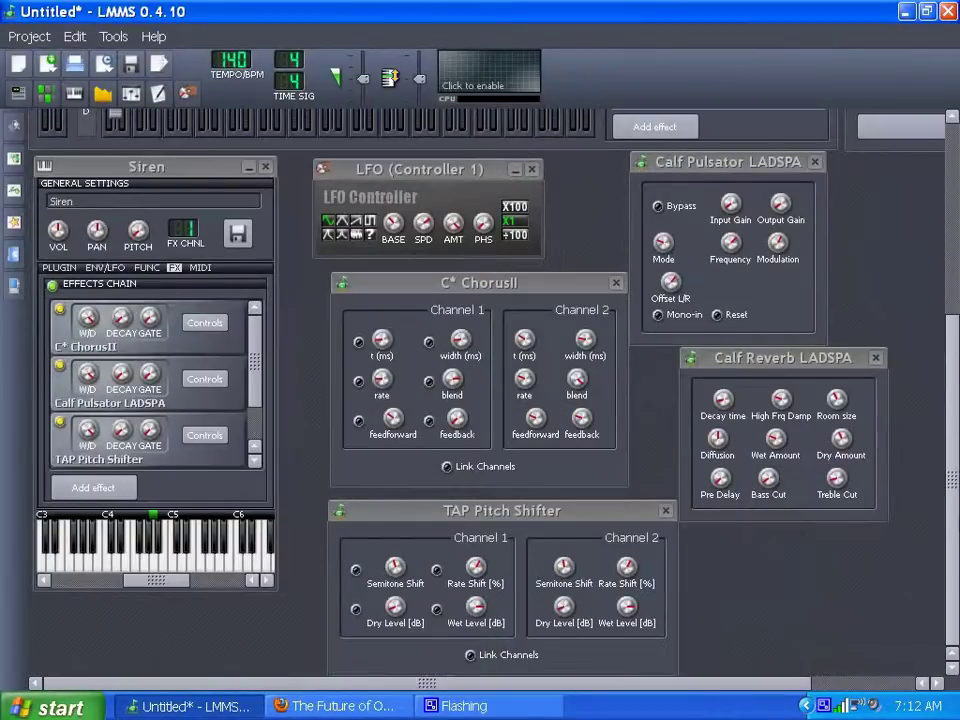
pyautogui.moveTo(675, 682); pyautogui.dragTo(843, 706)
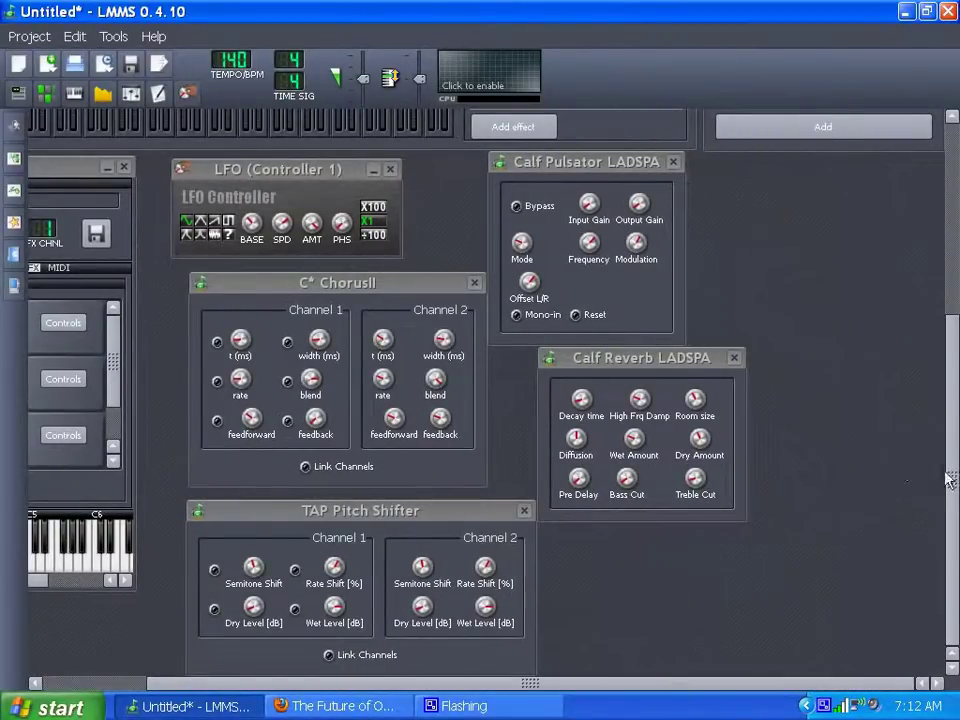
pyautogui.scroll(8, 598, 651)
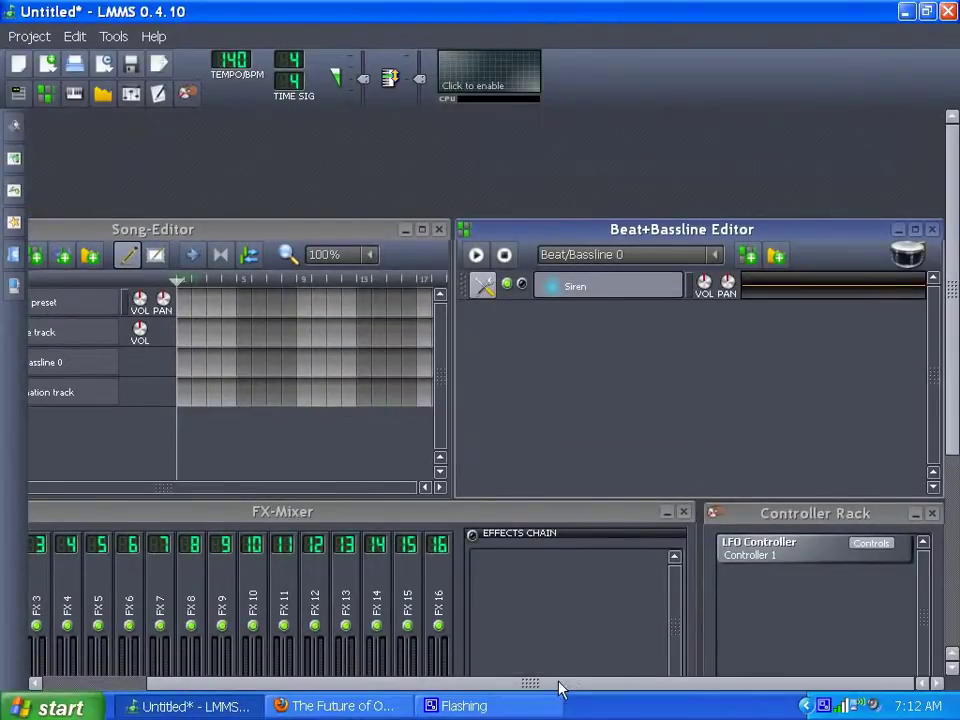
pyautogui.hscroll(-2, 557, 690)
# Show the Siren instrument's Triple Oscillator settings and its volume envelope and LFO settings
pyautogui.scroll(-8, 908, 231)
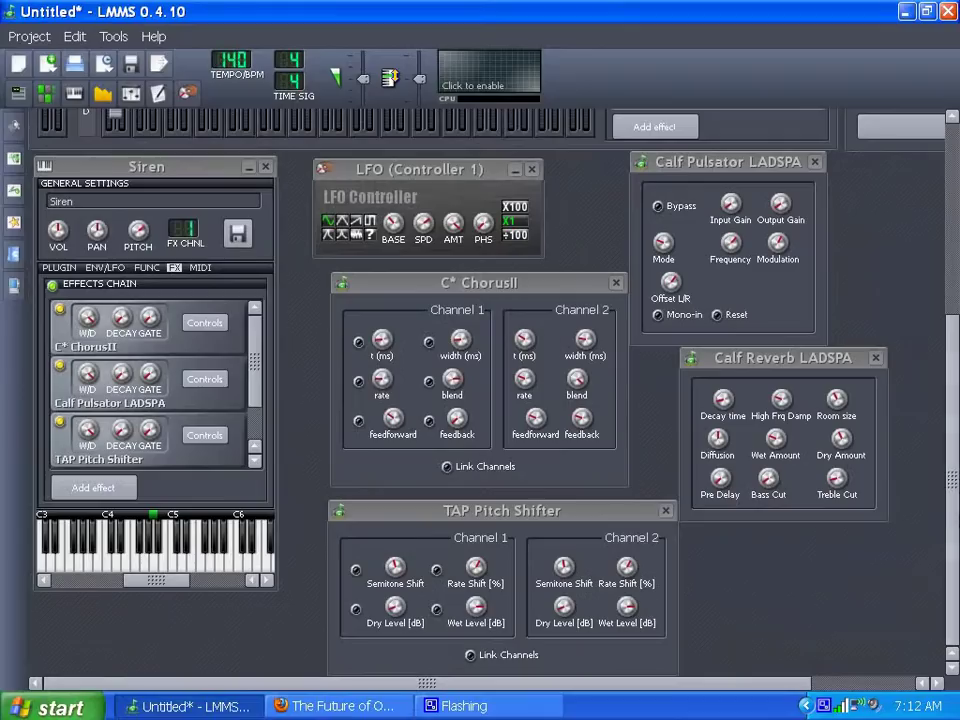
pyautogui.click(58, 267)
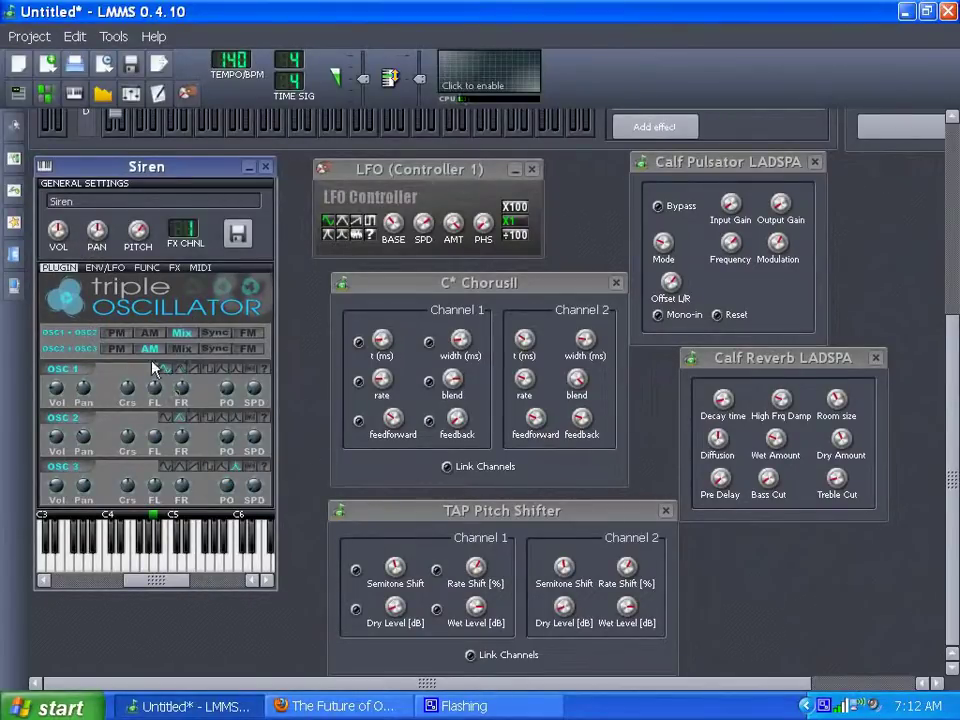
pyautogui.click(96, 267)
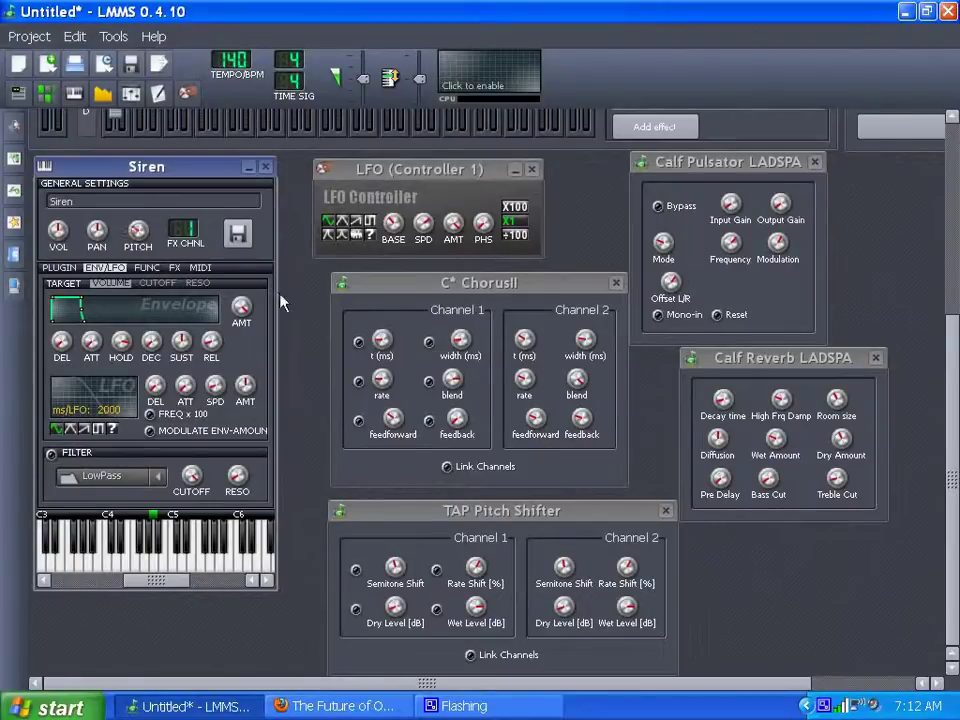
# Play the finished siren in the Beat+Bassline Editor, check the mixer levels, and stop the playback
pyautogui.moveTo(949, 497); pyautogui.dragTo(936, 289)
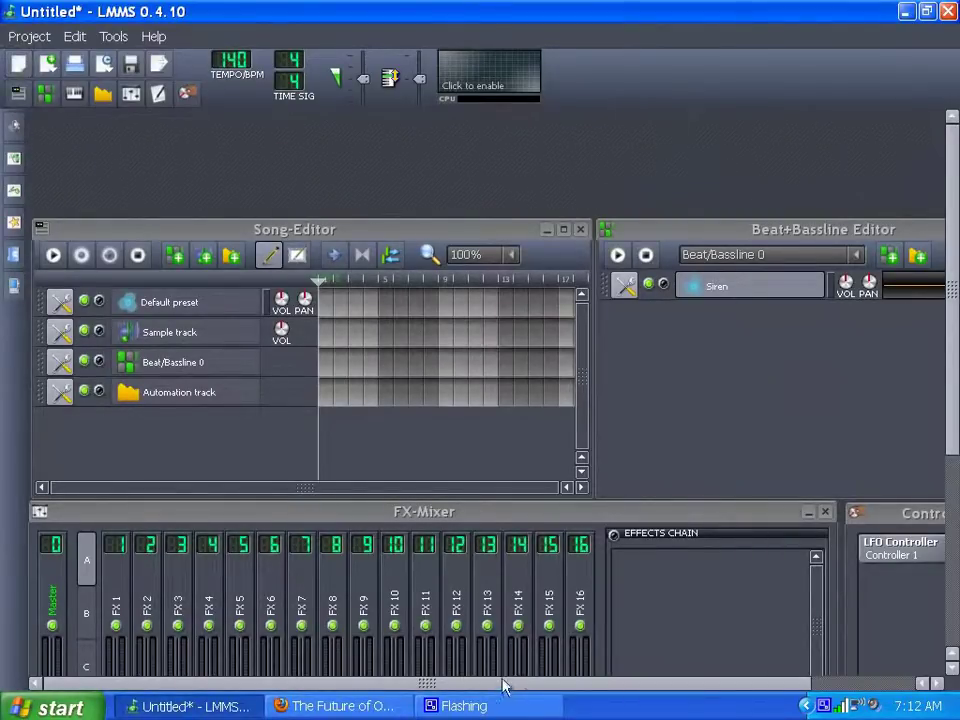
pyautogui.moveTo(956, 359); pyautogui.dragTo(955, 330)
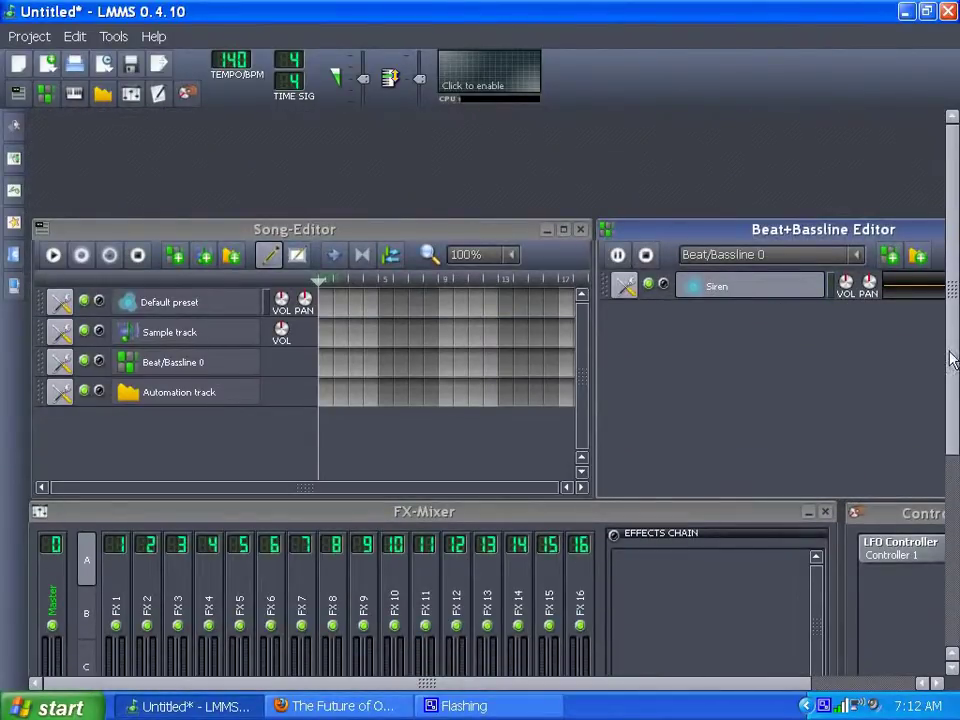
pyautogui.scroll(-3, 955, 420)
pyautogui.moveTo(955, 420); pyautogui.dragTo(955, 480)
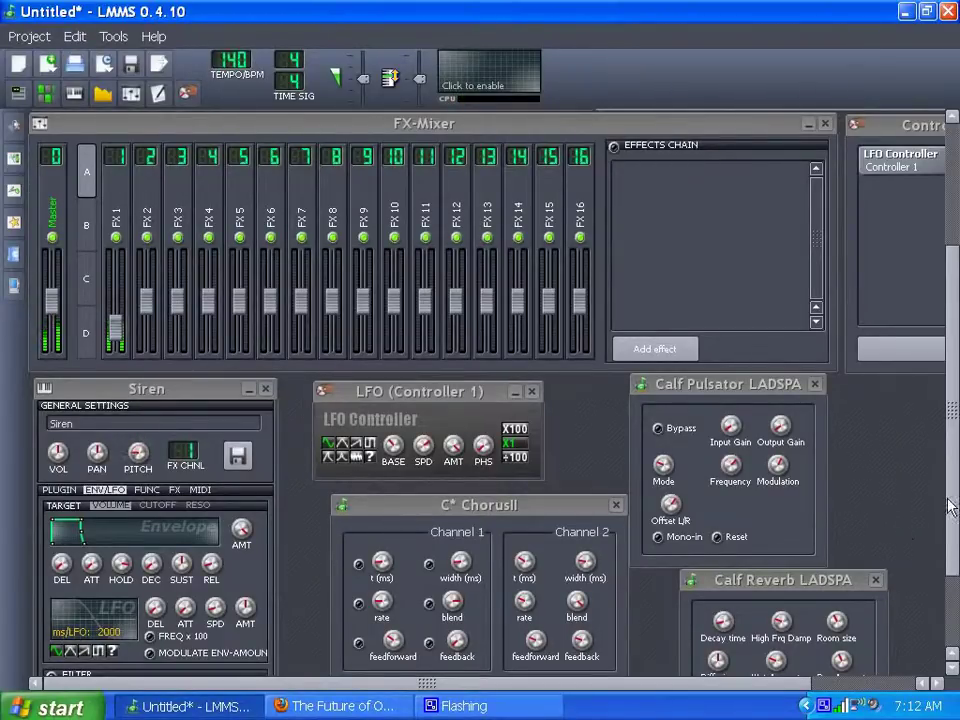
pyautogui.moveTo(954, 443); pyautogui.dragTo(954, 331)
pyautogui.click(647, 233)
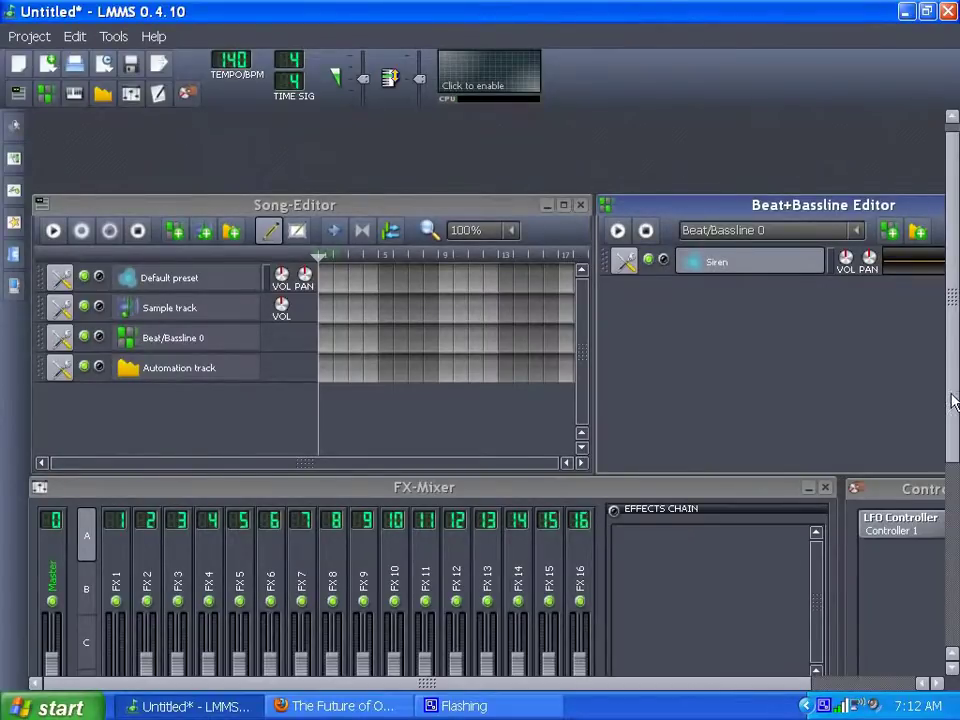
pyautogui.moveTo(954, 401); pyautogui.dragTo(954, 388)
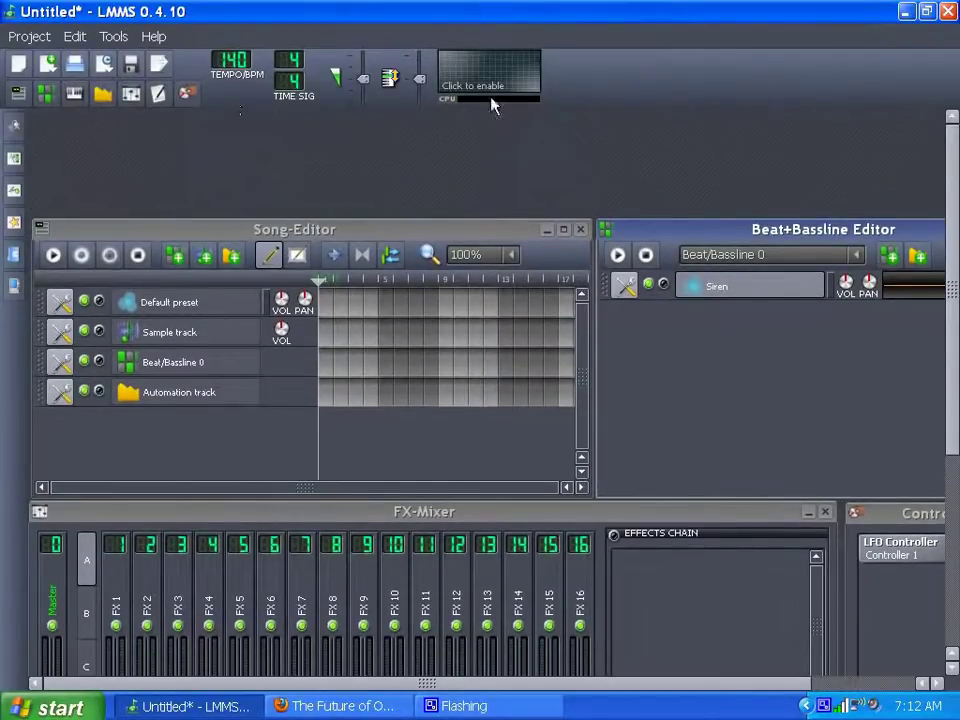
pyautogui.moveTo(955, 267); pyautogui.dragTo(955, 459)
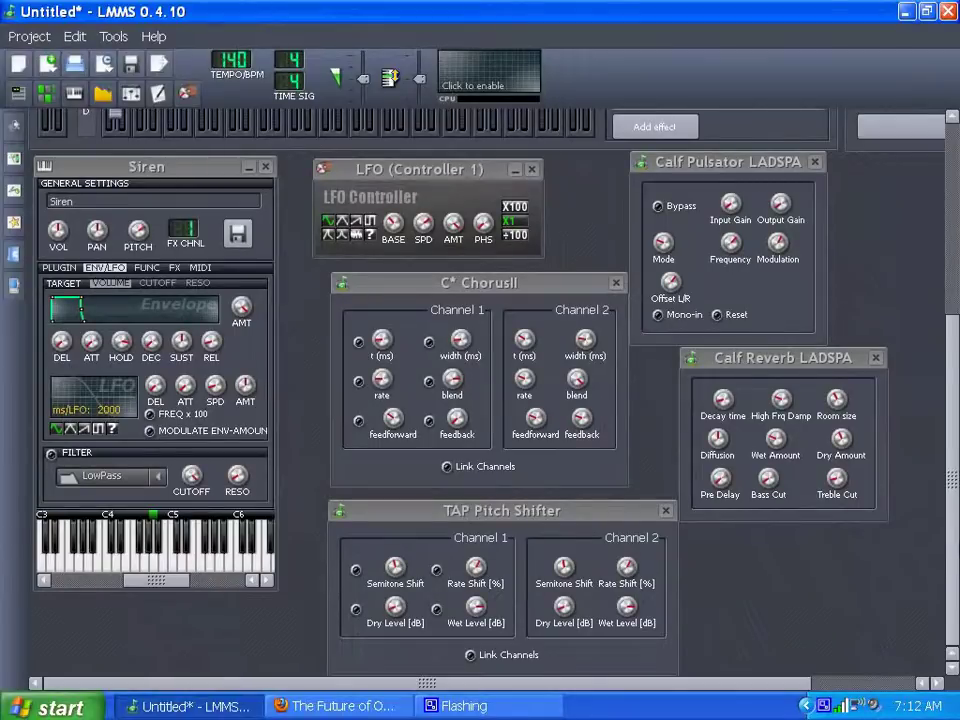
pyautogui.moveTo(954, 560); pyautogui.dragTo(752, 240)
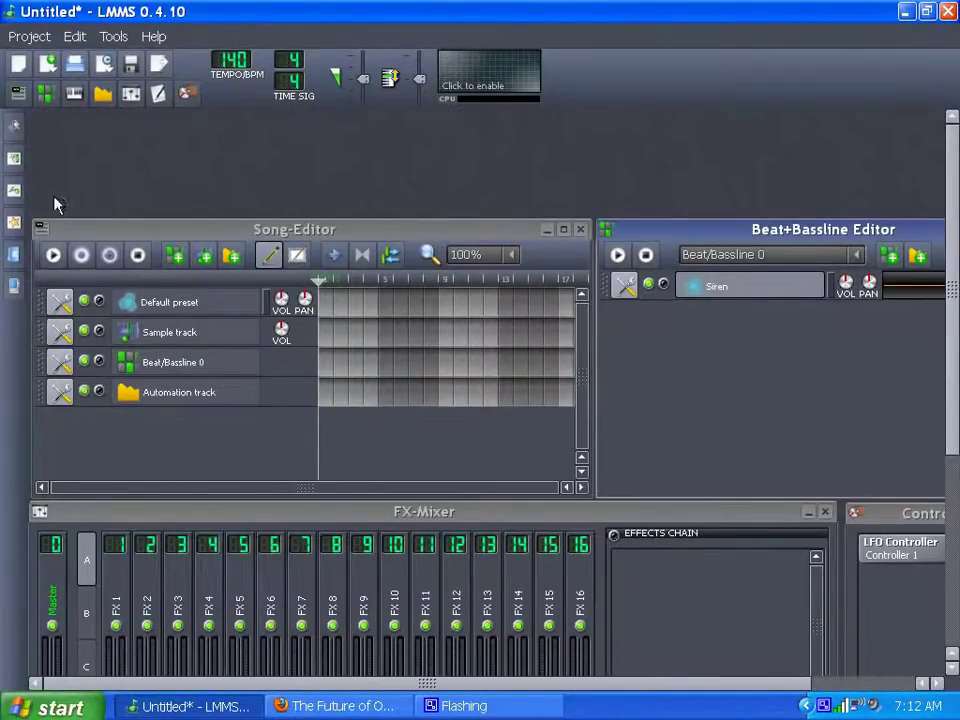